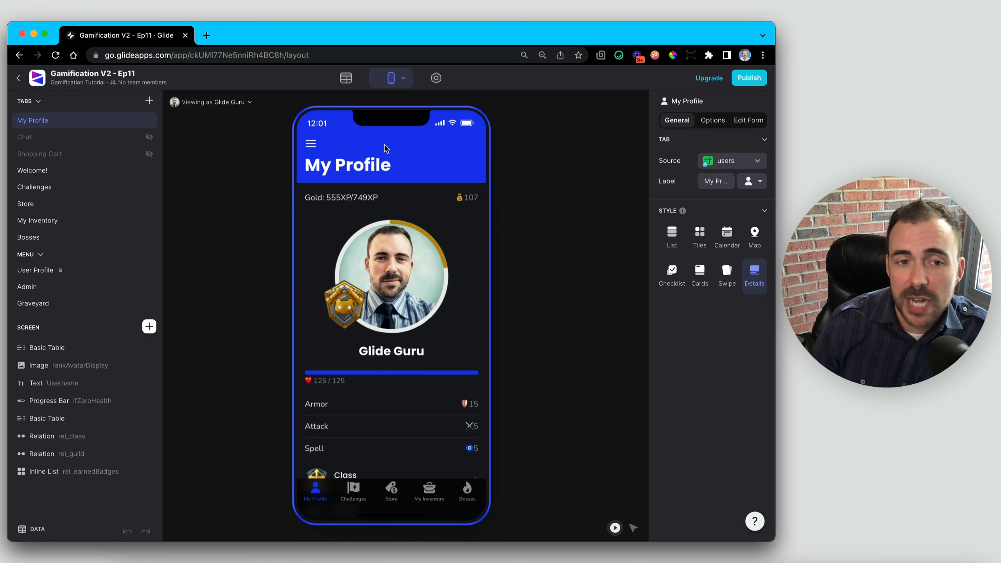
- Open the store table in the data editor and select the Axe and Bow rows
click(347, 79)
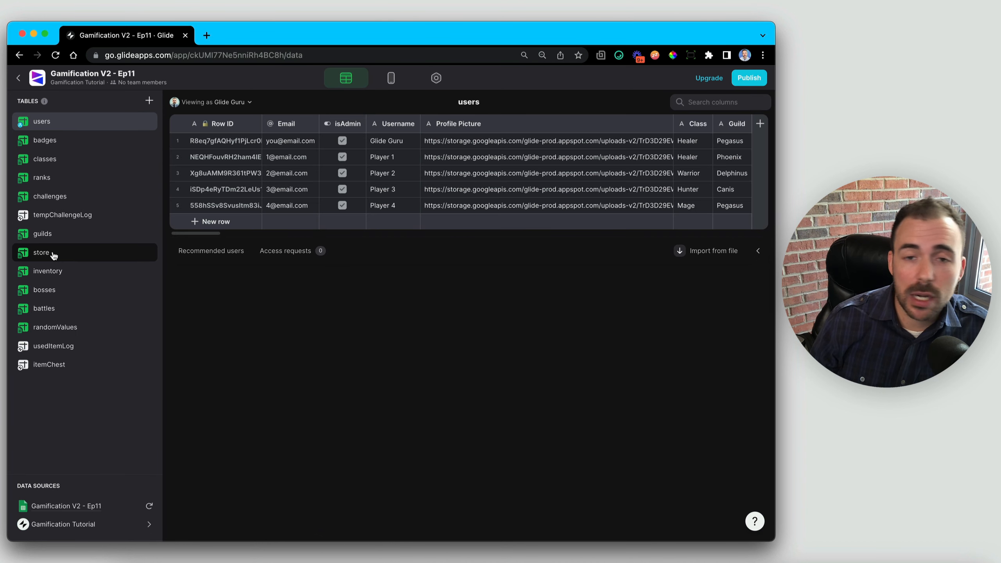
click(54, 256)
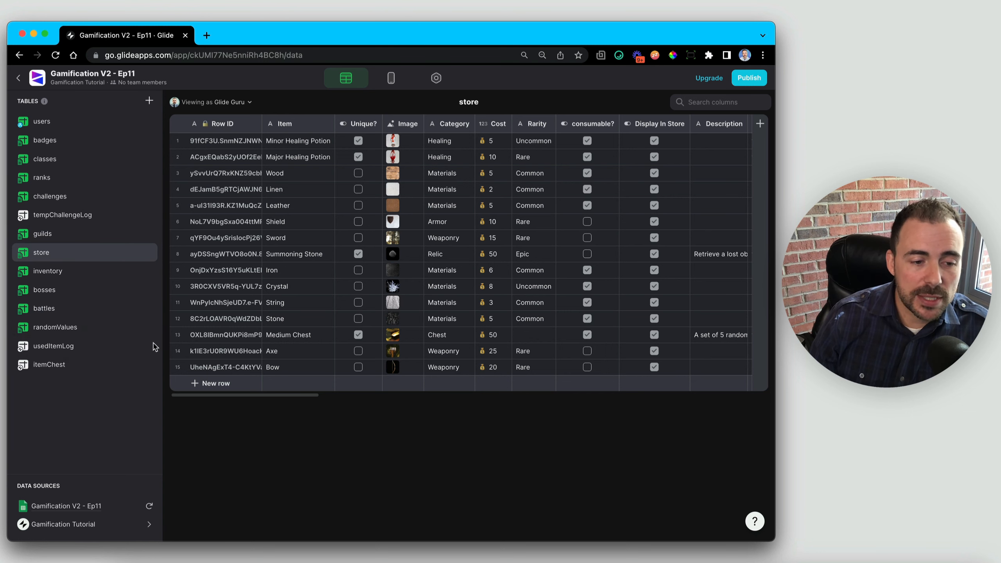
click(177, 350)
click(177, 367)
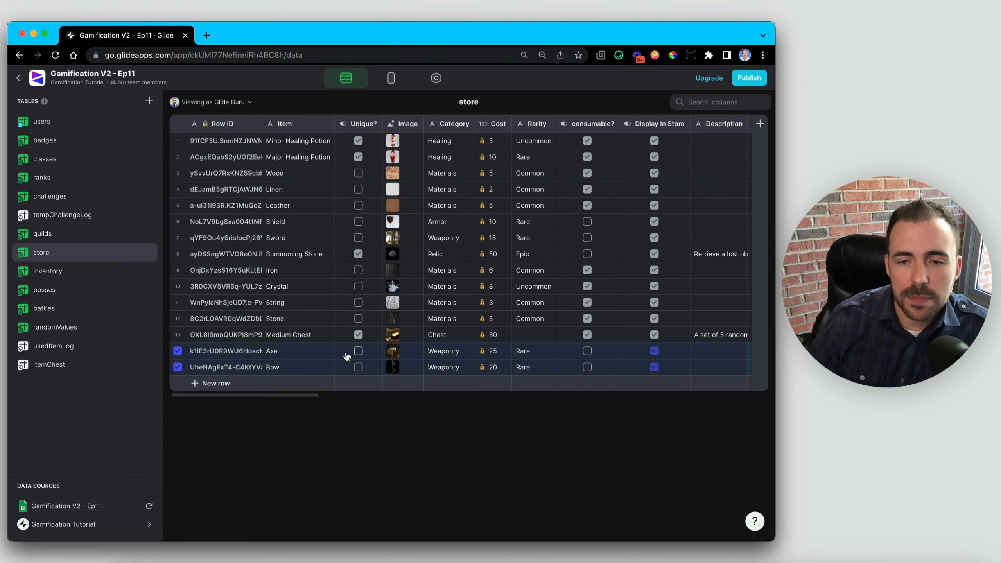
click(654, 350)
click(654, 367)
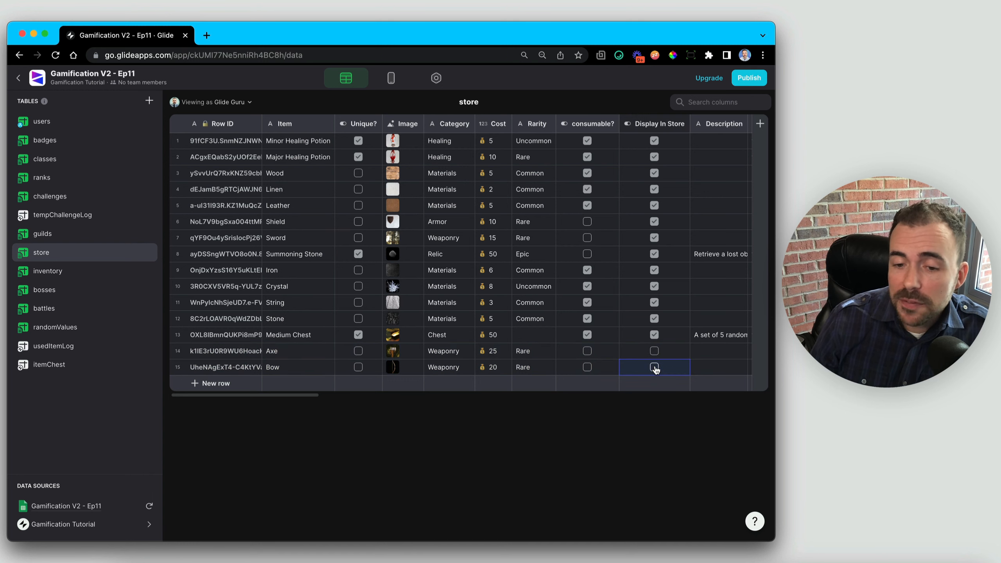
click(654, 367)
click(654, 350)
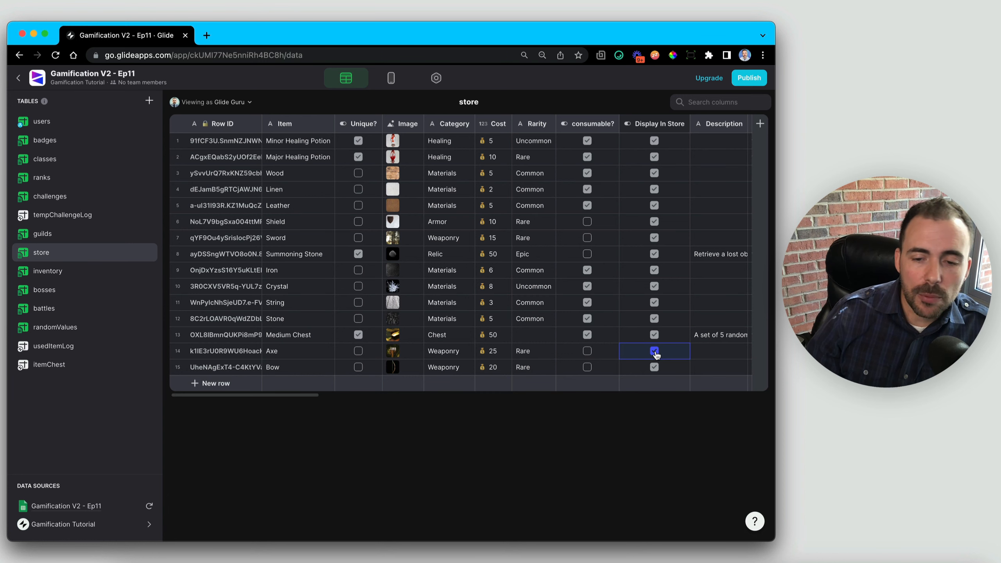
- Add a text column named craftingMaterialsNeeded directly after the Display In Store column
scroll(654, 328, right, 10)
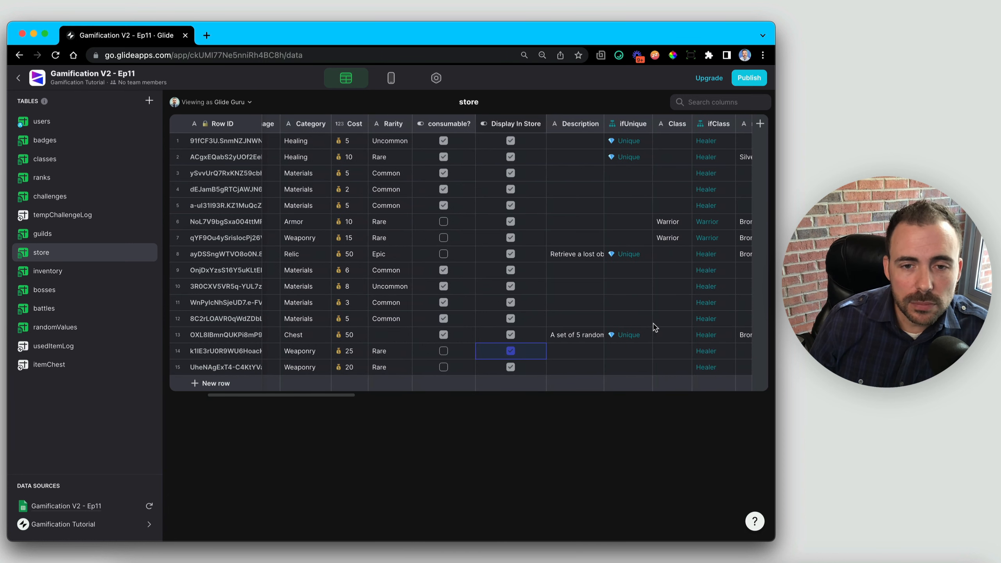
click(463, 124)
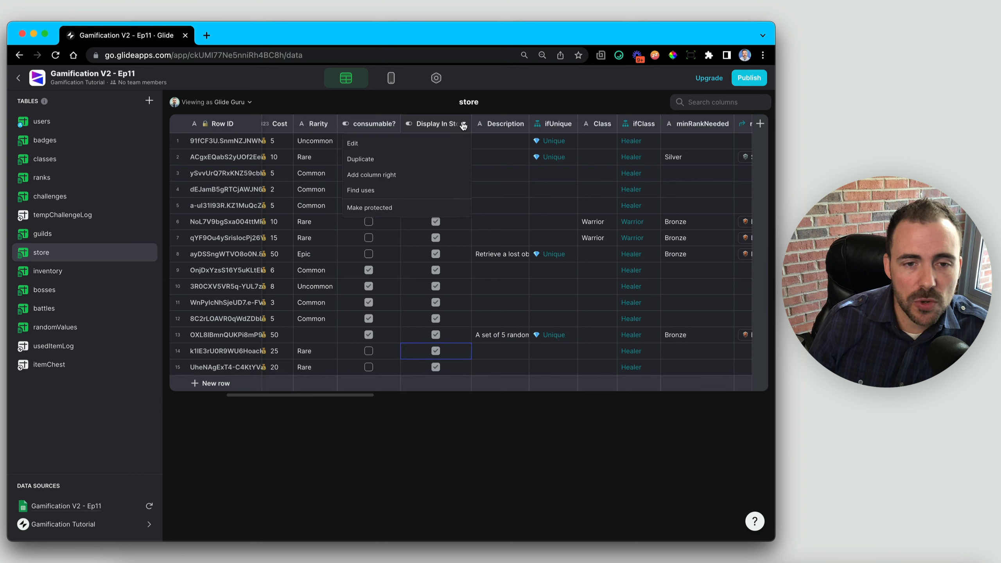
click(420, 174)
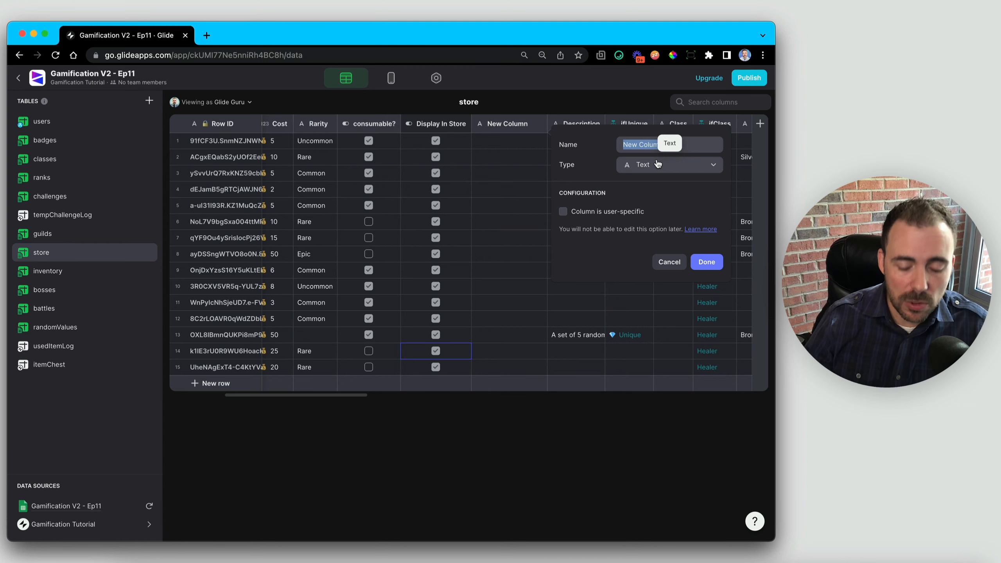
text(craftingMat)
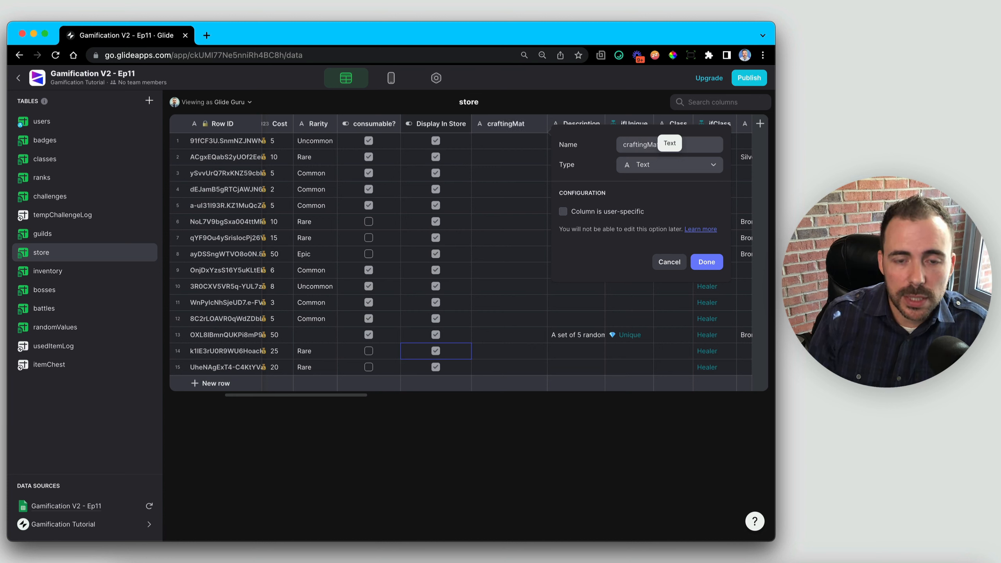
text(erialsNeeded)
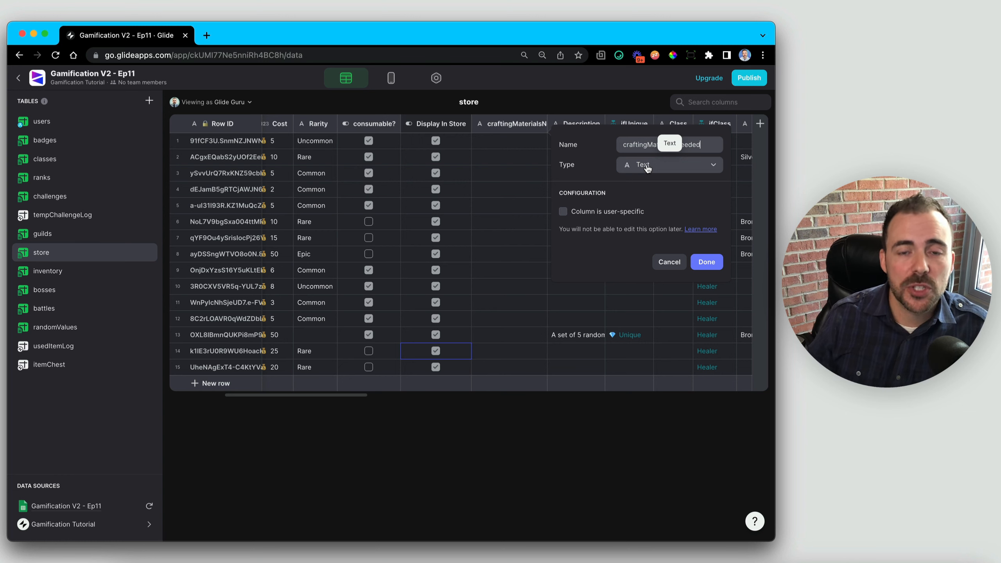
click(707, 263)
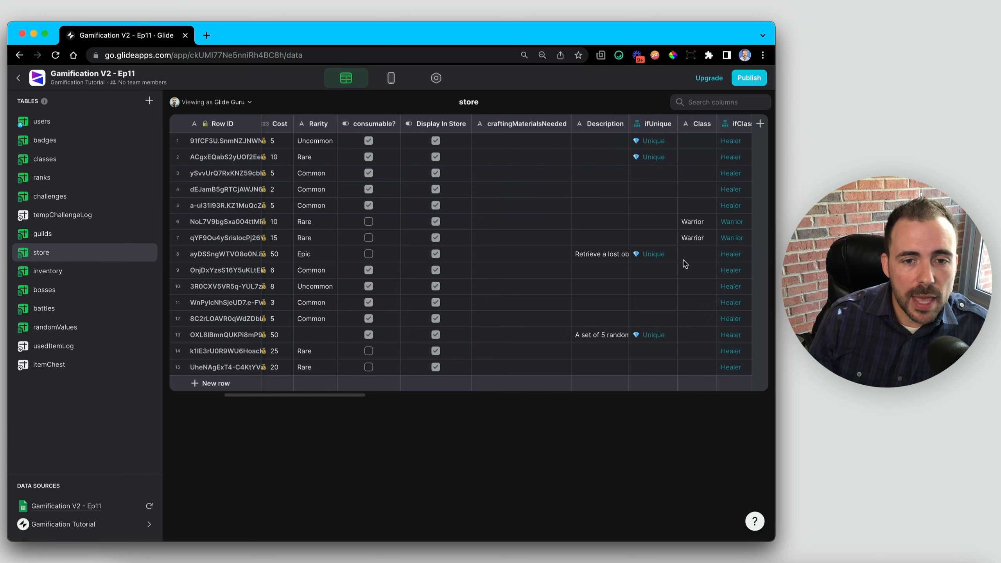
- Examine which items in the store table belong to the Materials category and can serve as crafting ingredients
scroll(496, 359, left, 5)
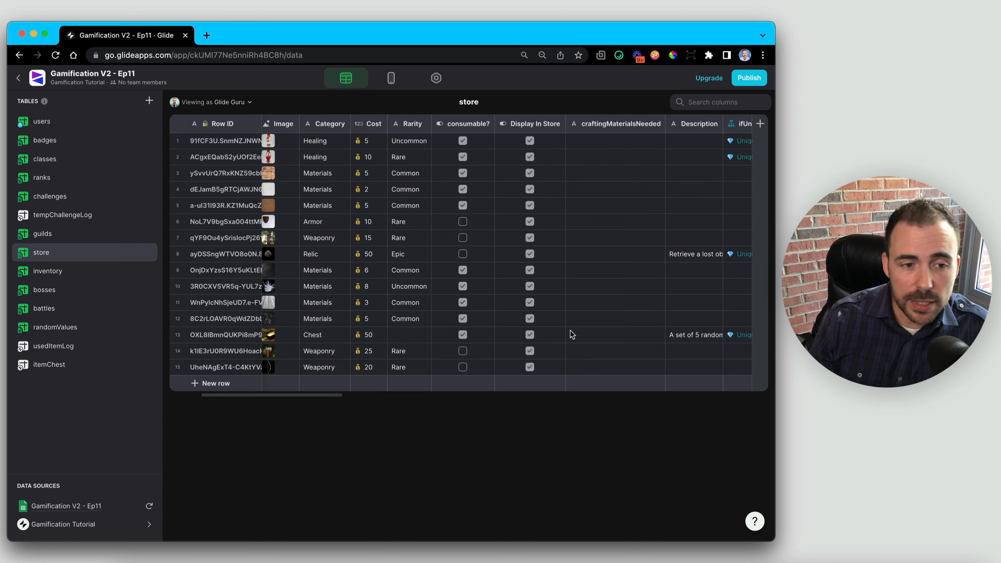
drag(322, 174, 321, 210)
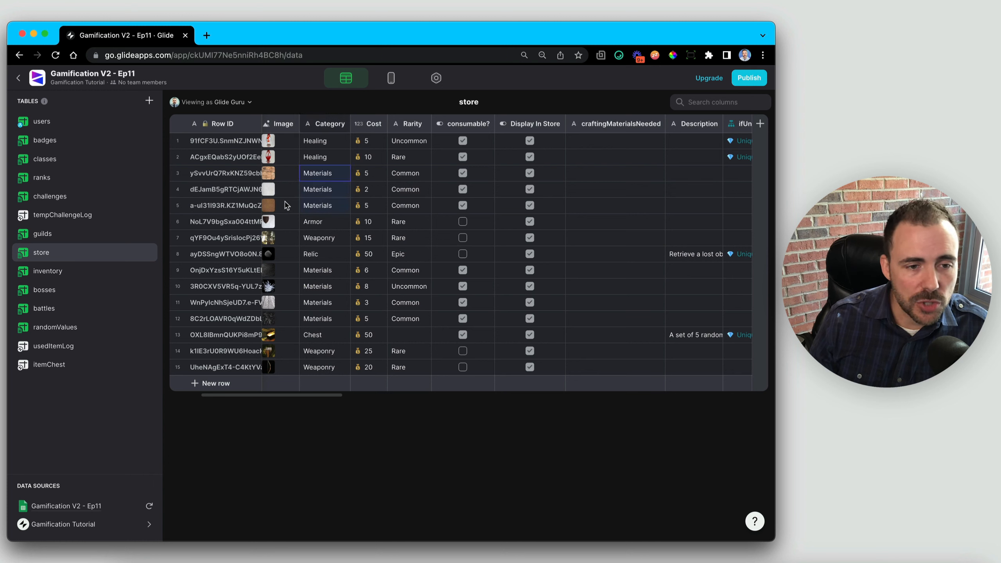
scroll(334, 203, left, 5)
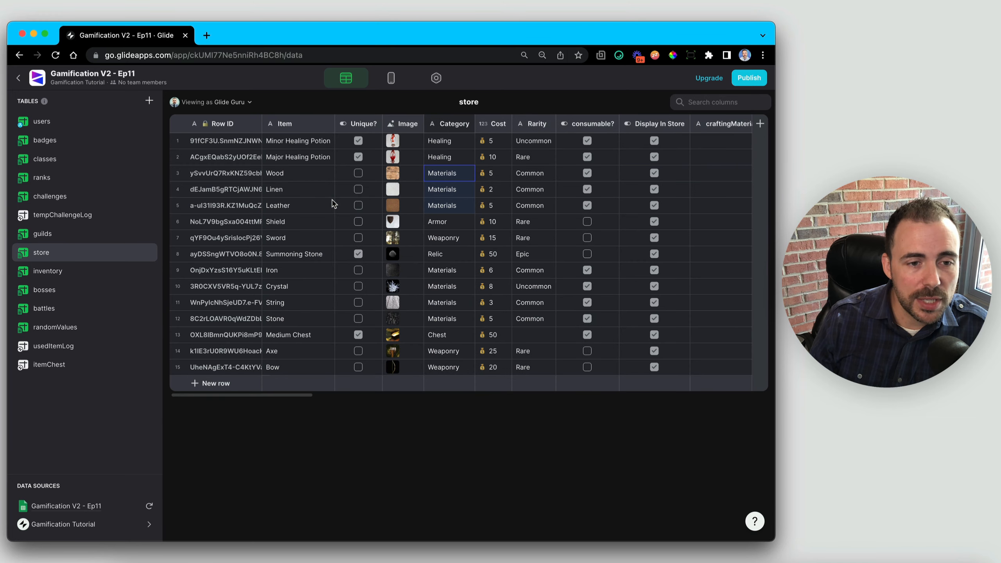
click(284, 179)
drag(284, 179, 284, 209)
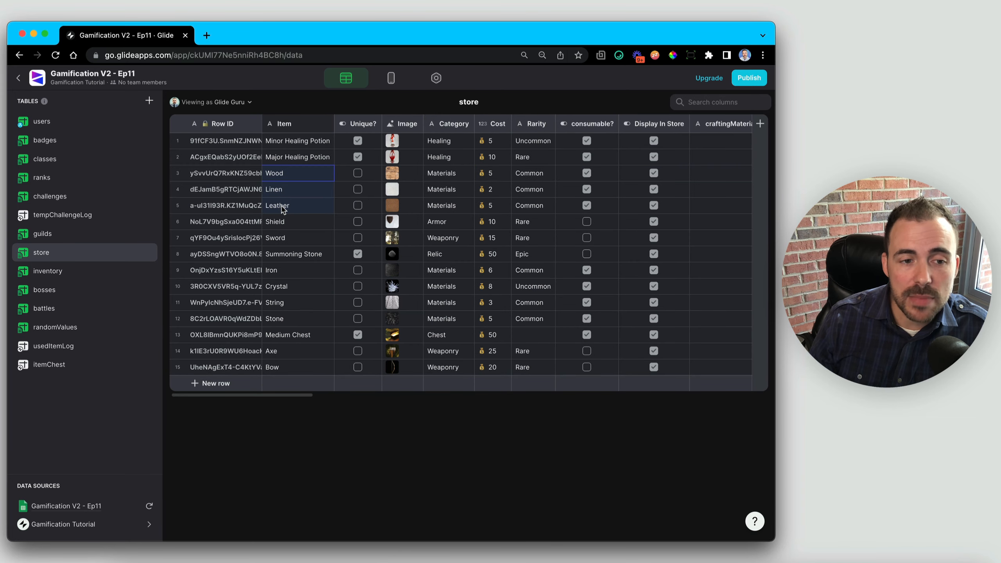
double_click(280, 176)
click(281, 210)
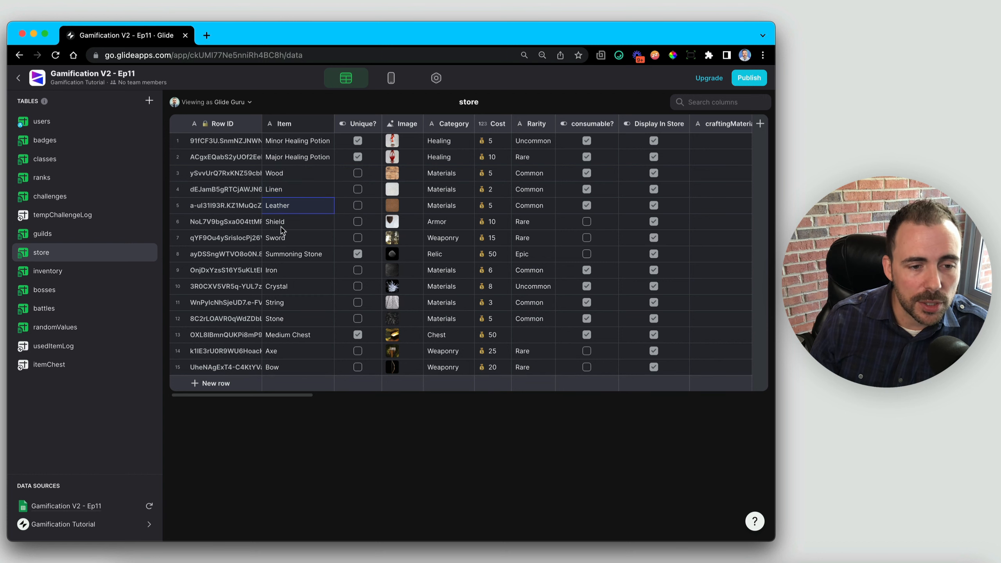
click(279, 270)
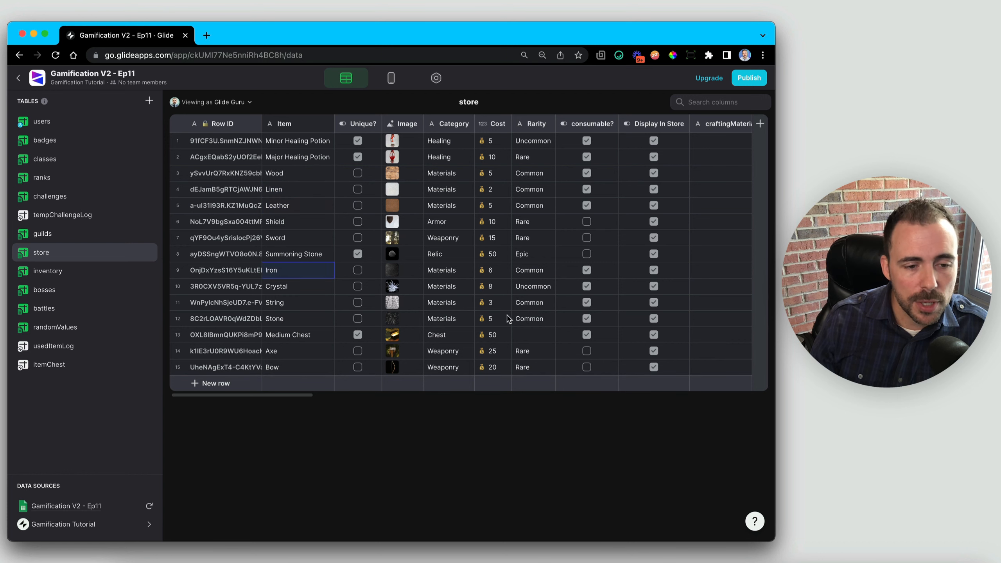
- Enter Wood,Wood,Iron as the craftingMaterialsNeeded value for the Axe
scroll(507, 320, right, 3)
click(617, 355)
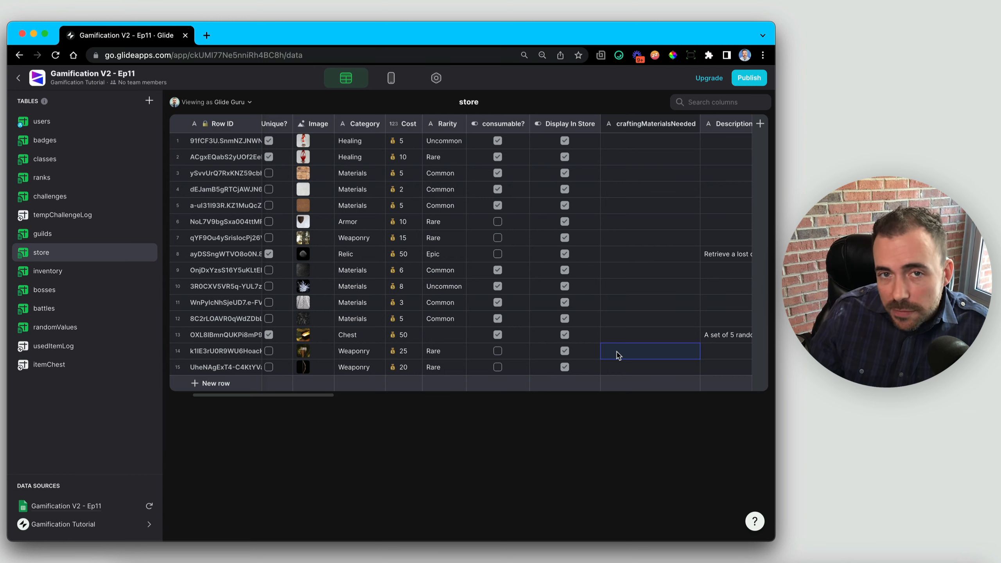
text(Wo)
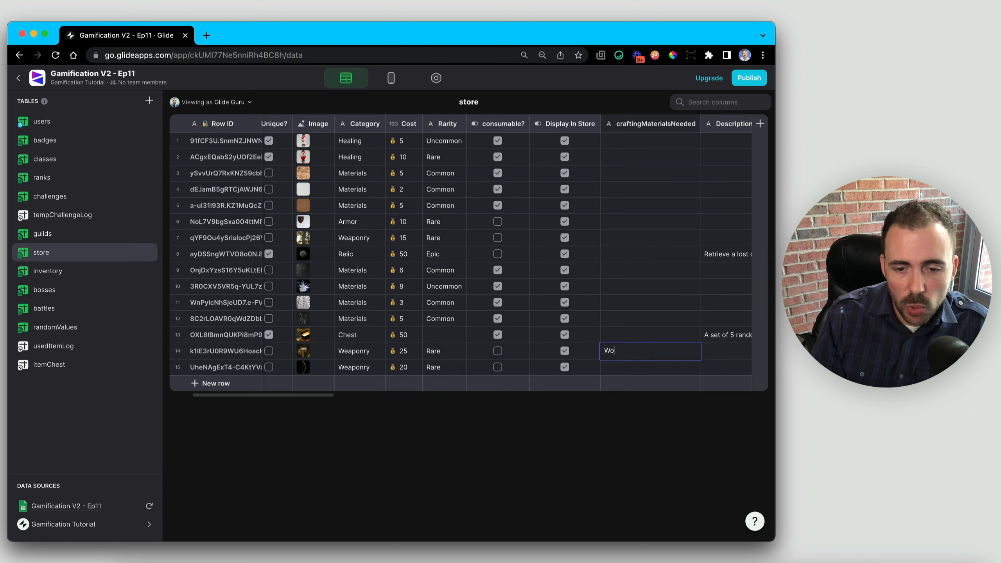
text(od,Wood,)
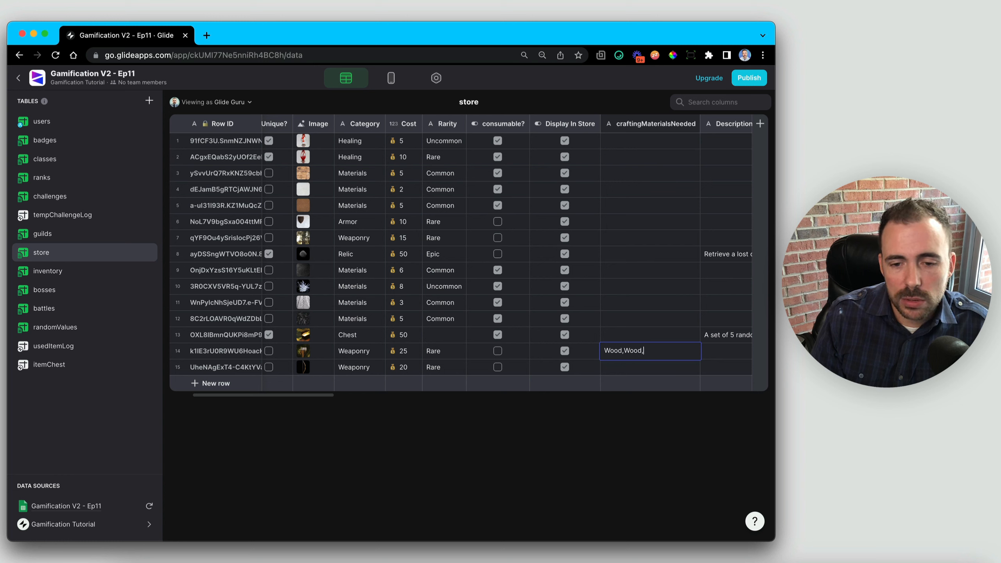
text(W)
text(ron)
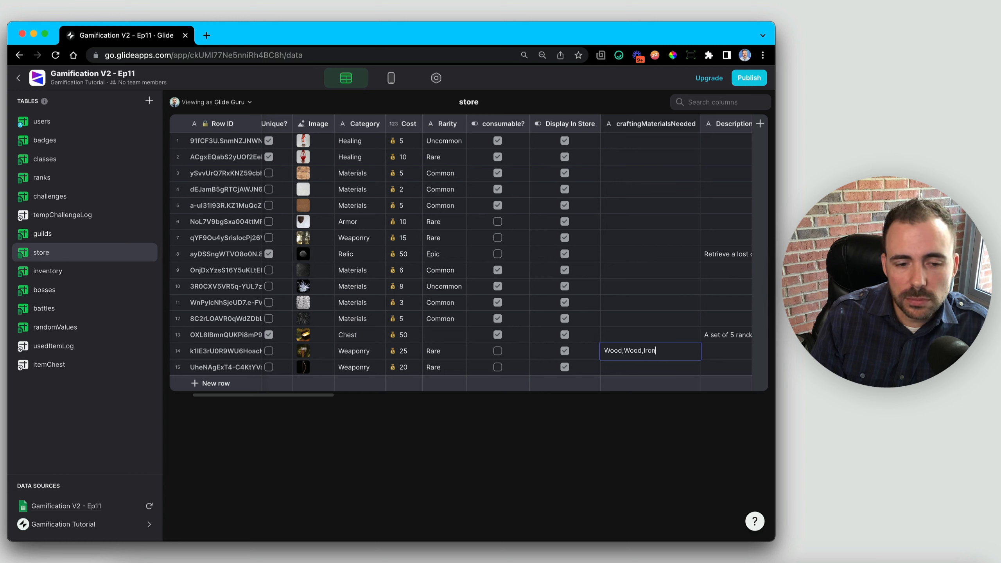
key(Return)
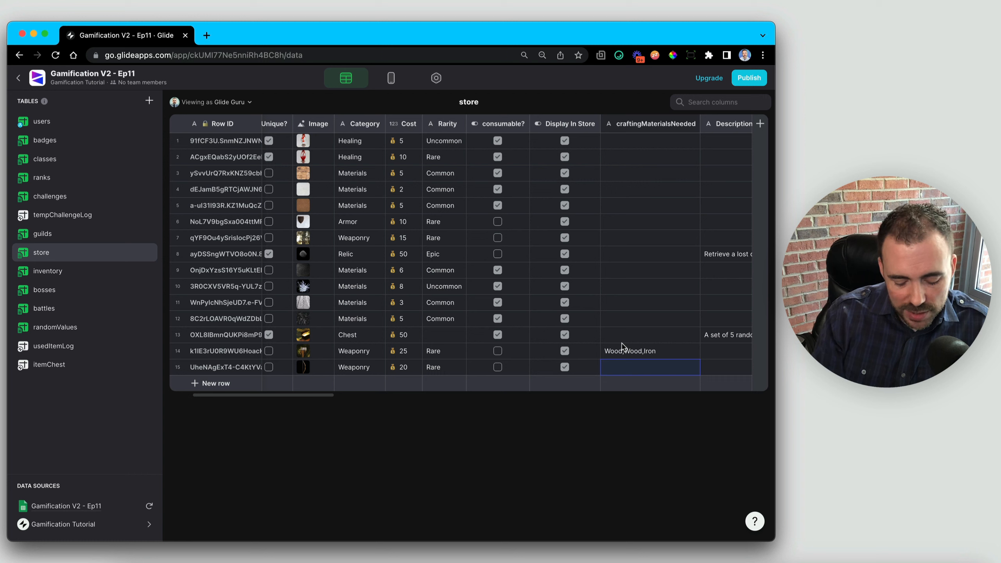
- Enter Wood,Leather,String as the craftingMaterialsNeeded value for the Bow
text(Wood)
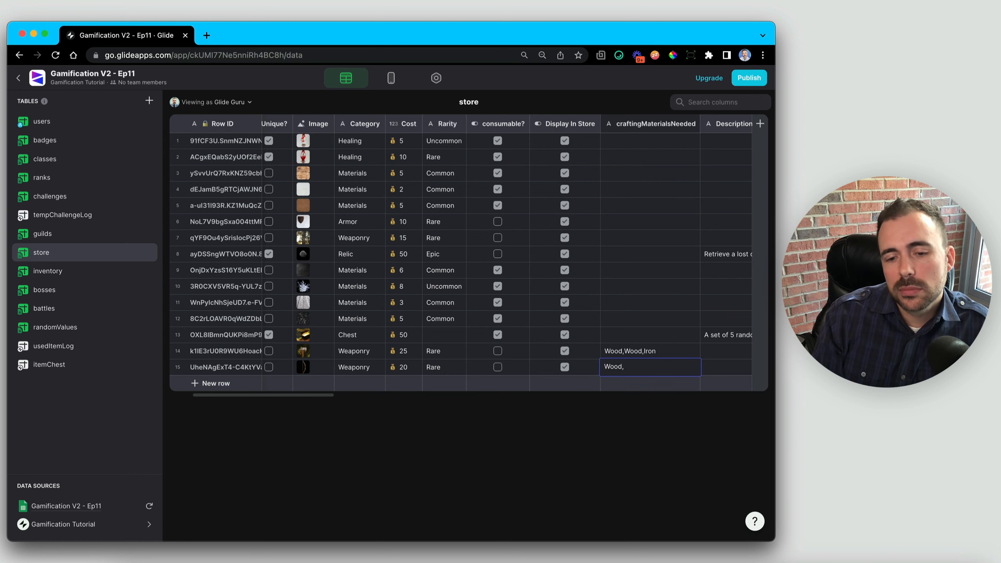
text(,)
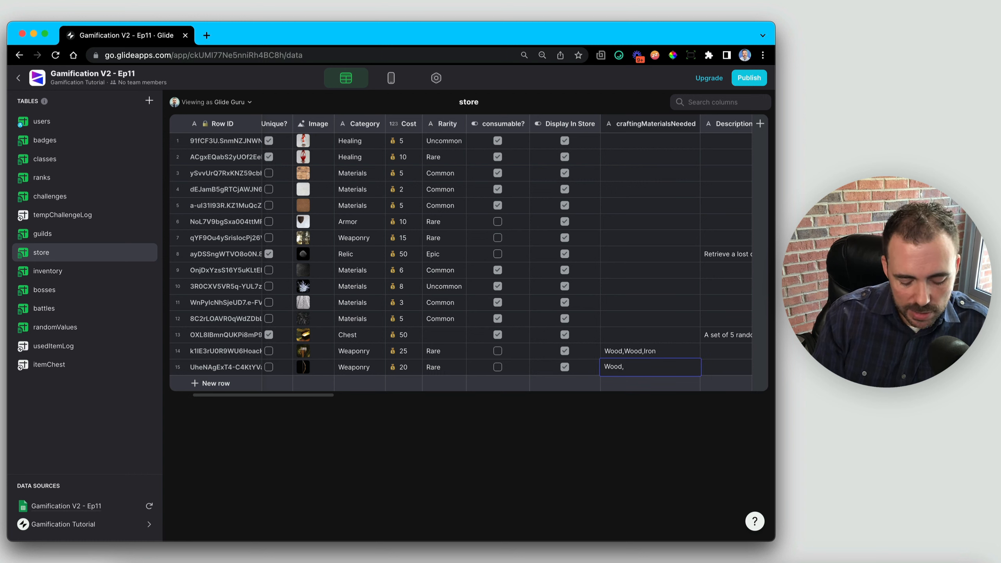
text(Leather,Stri)
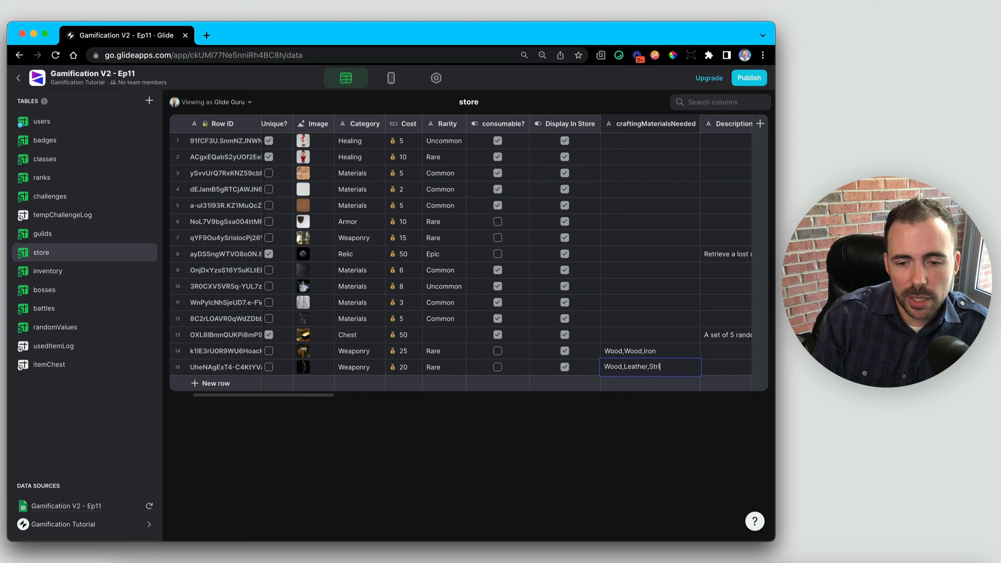
text(ng)
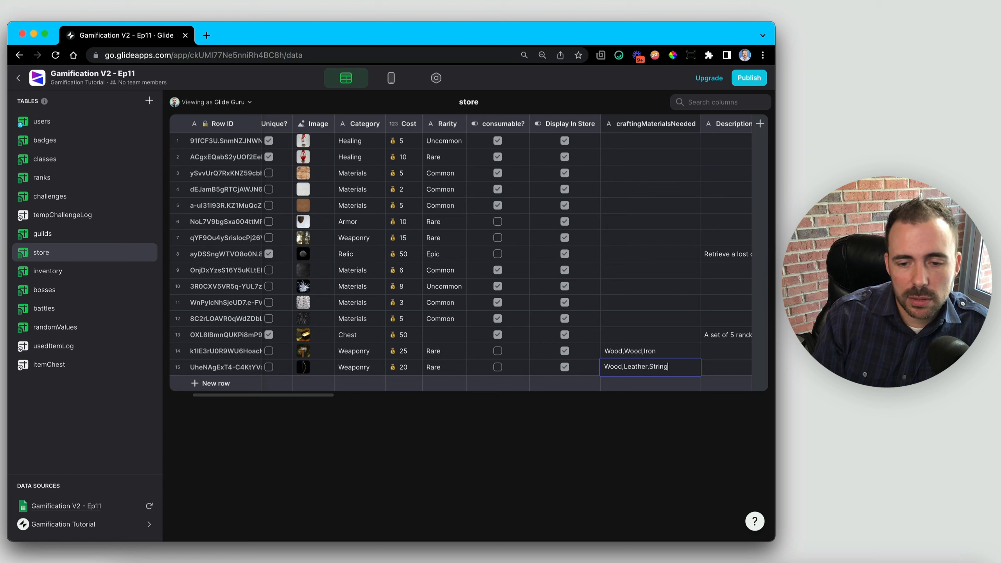
double_click(657, 364)
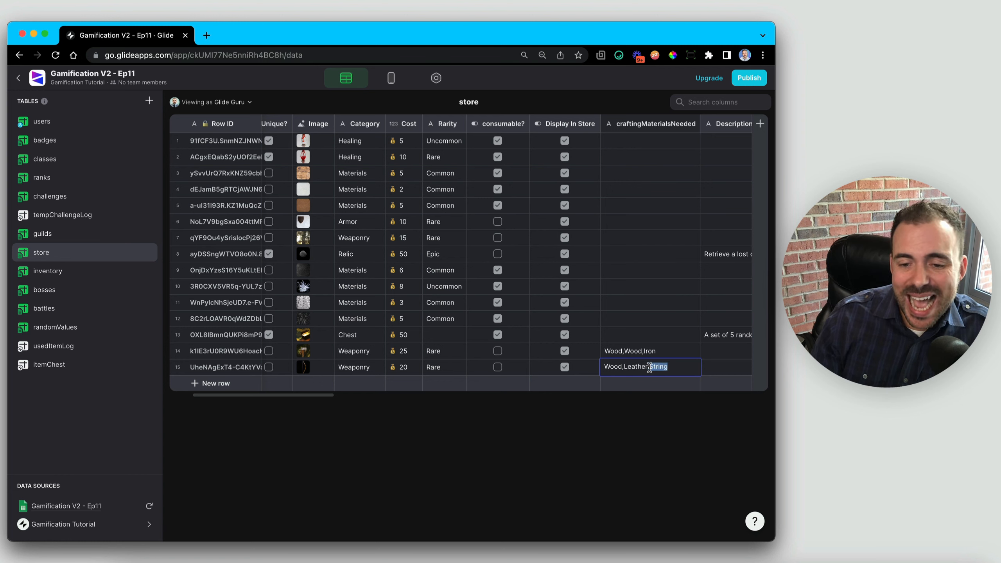
scroll(565, 335, left, 3)
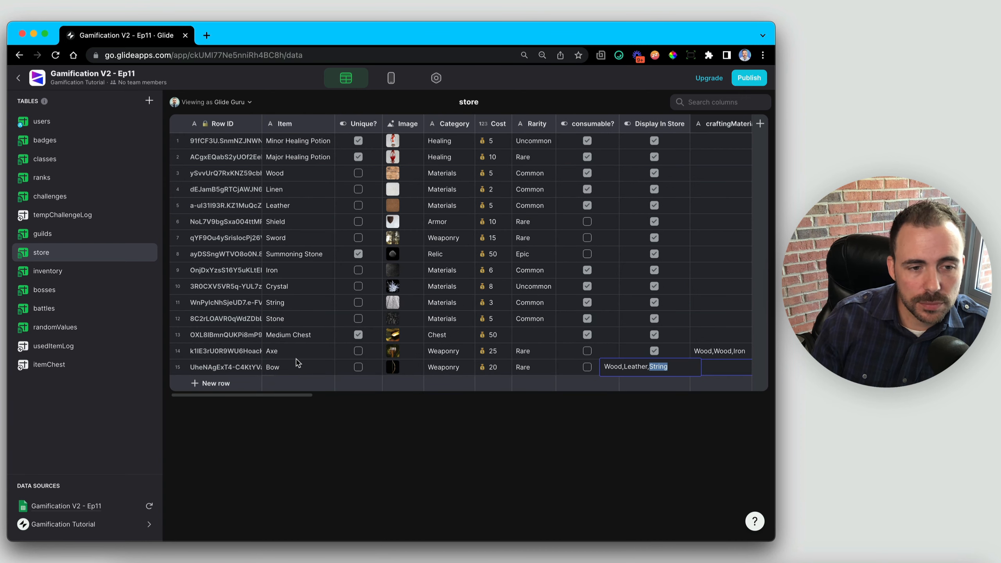
scroll(595, 339, right, 4)
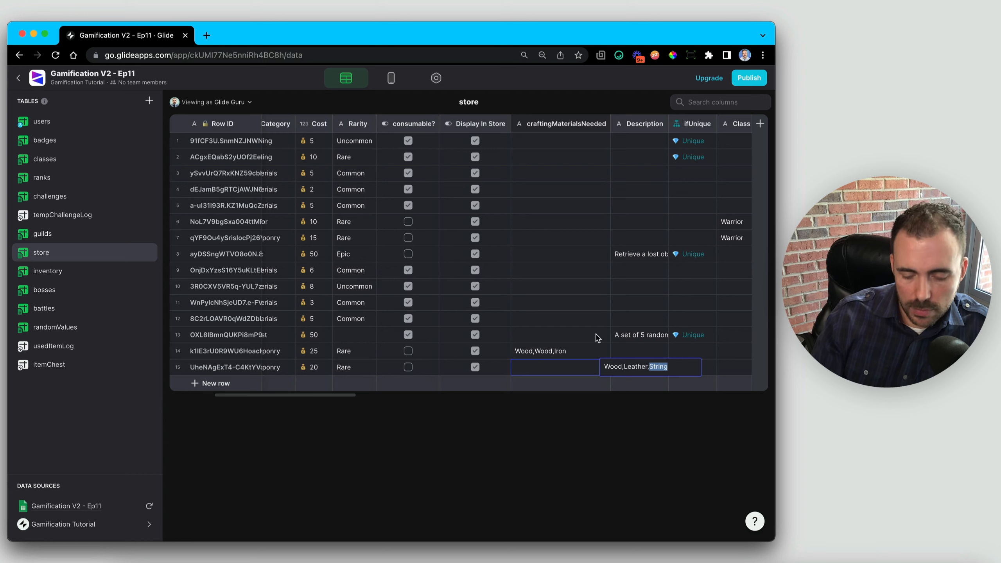
key(Return)
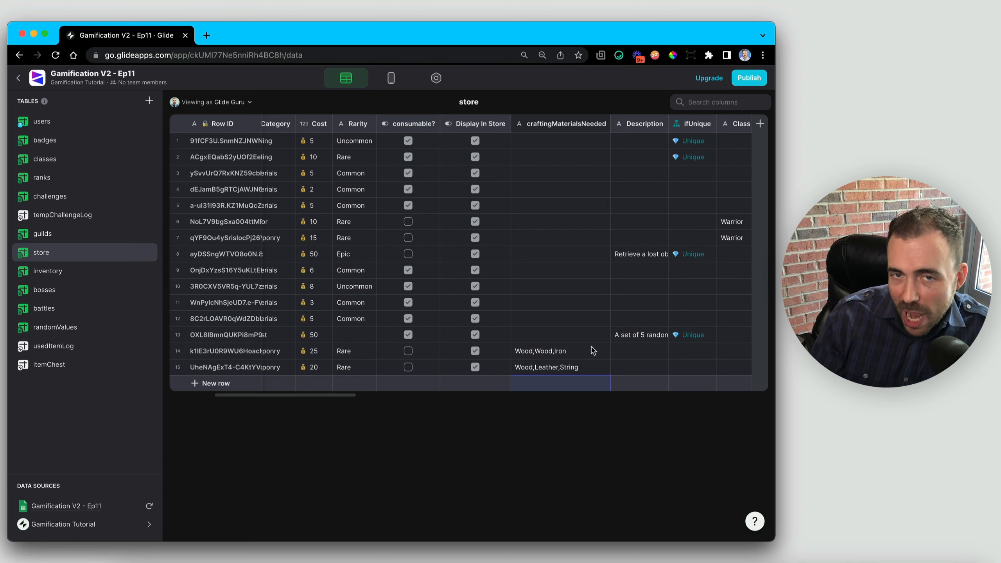
click(524, 355)
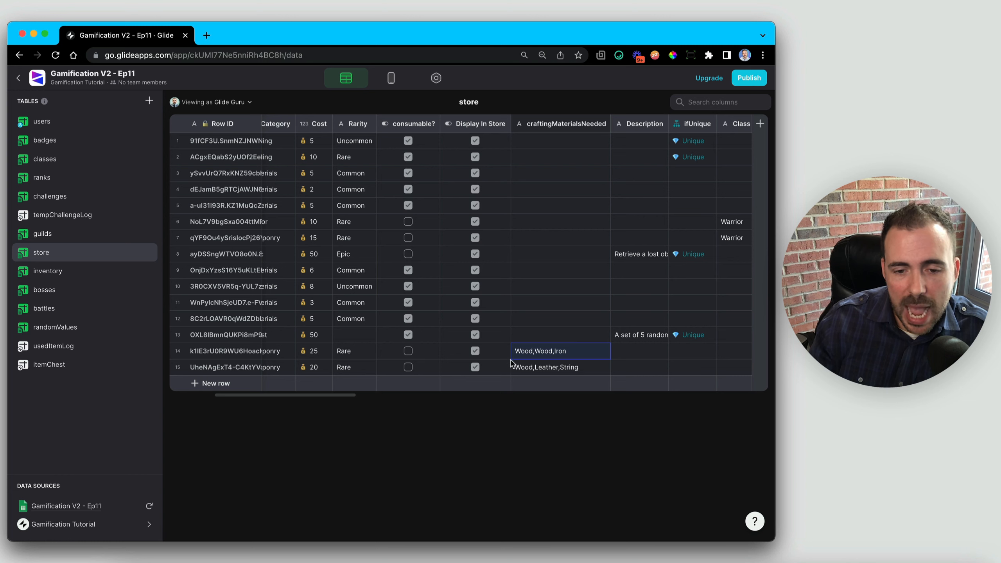
click(530, 370)
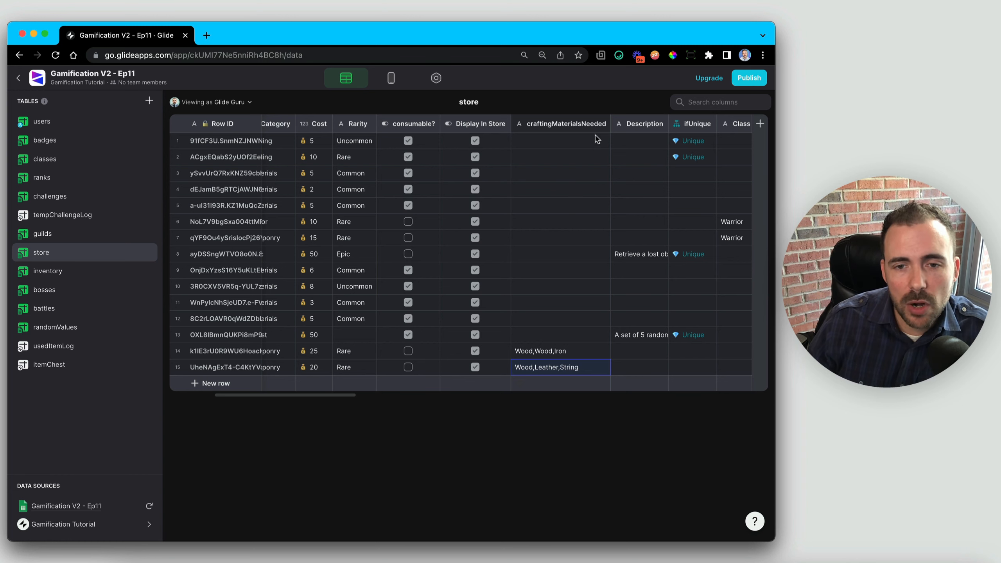
- Duplicate the craftingMaterialsNeeded column and name the copy craftingMaterialsSplit
click(604, 125)
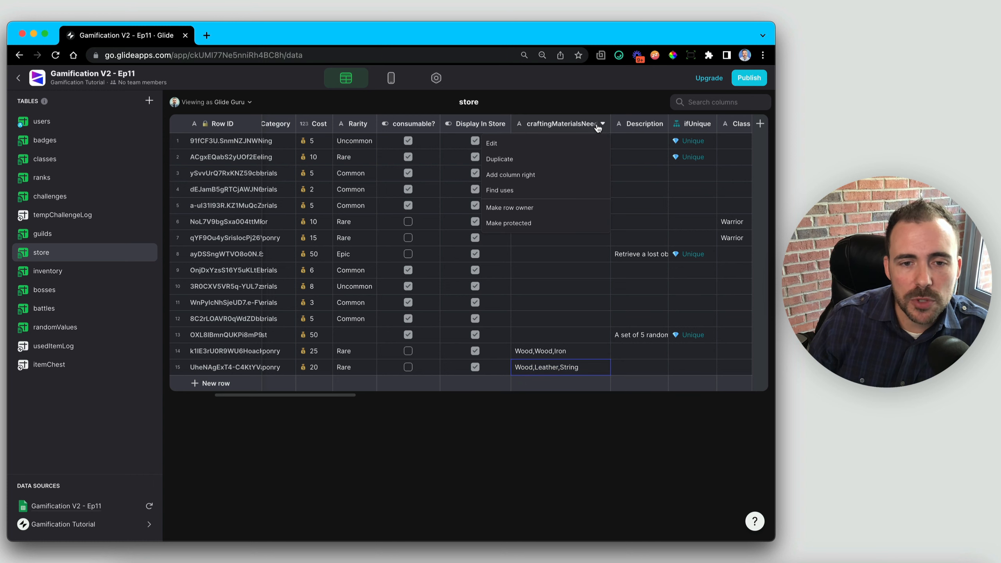
click(540, 160)
click(535, 145)
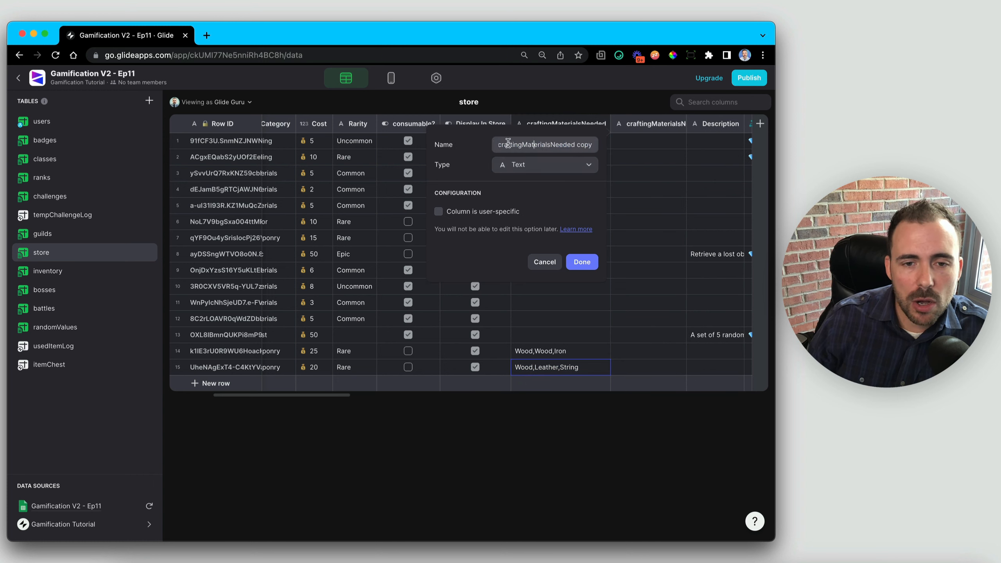
drag(551, 145, 594, 145)
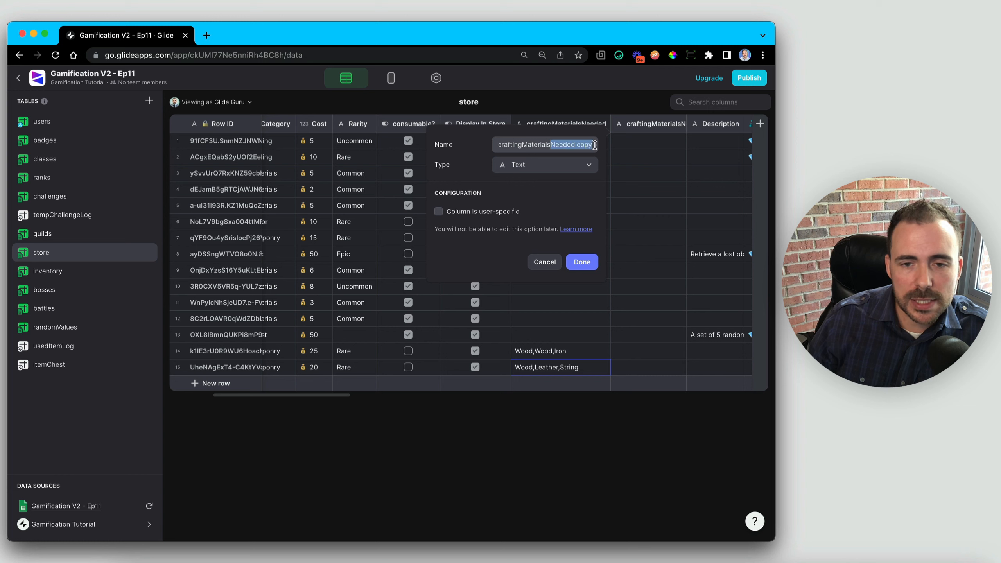
text(Split)
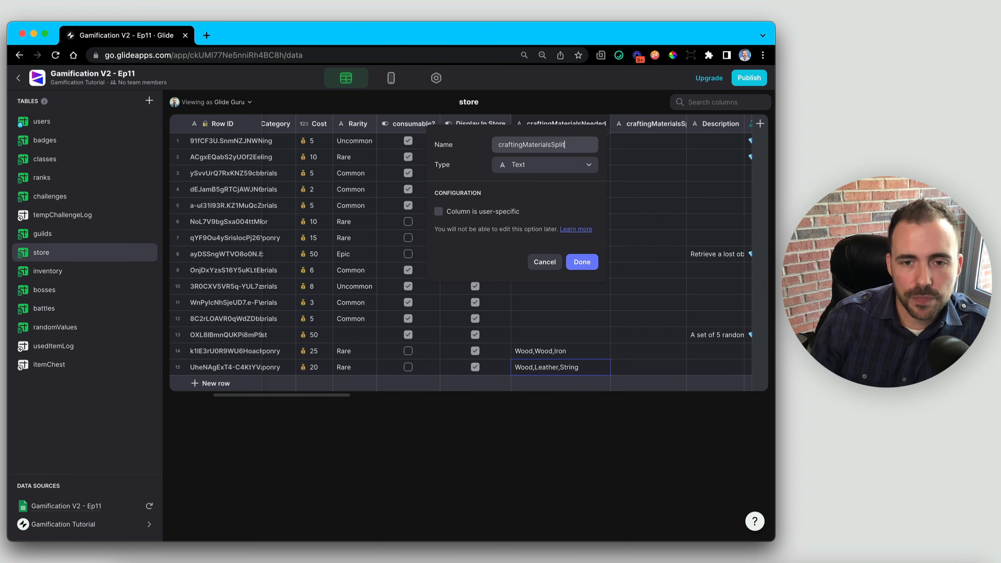
- Make craftingMaterialsSplit a Split Text column that splits craftingMaterialsNeeded at commas, and save it
click(538, 174)
text(spl)
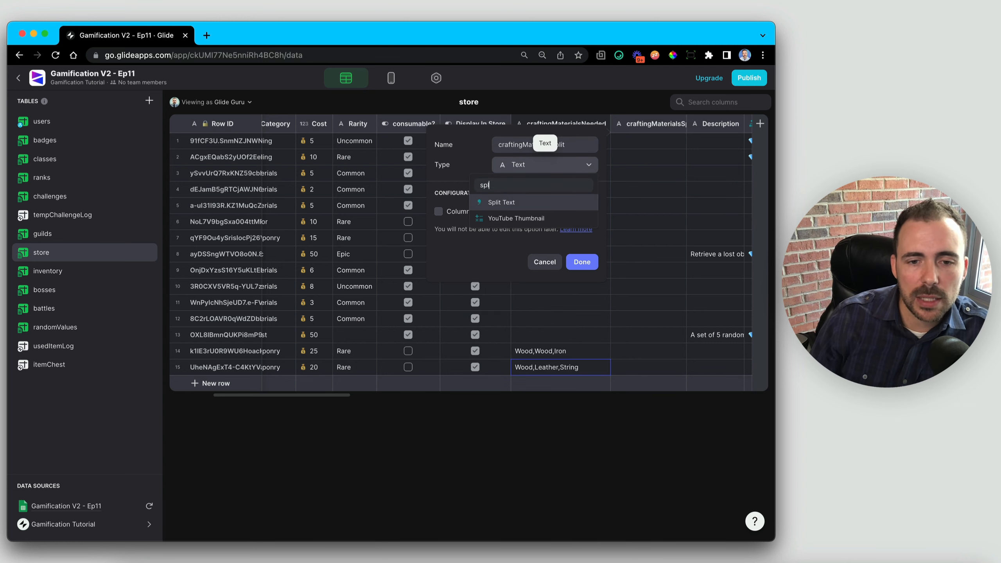
click(512, 202)
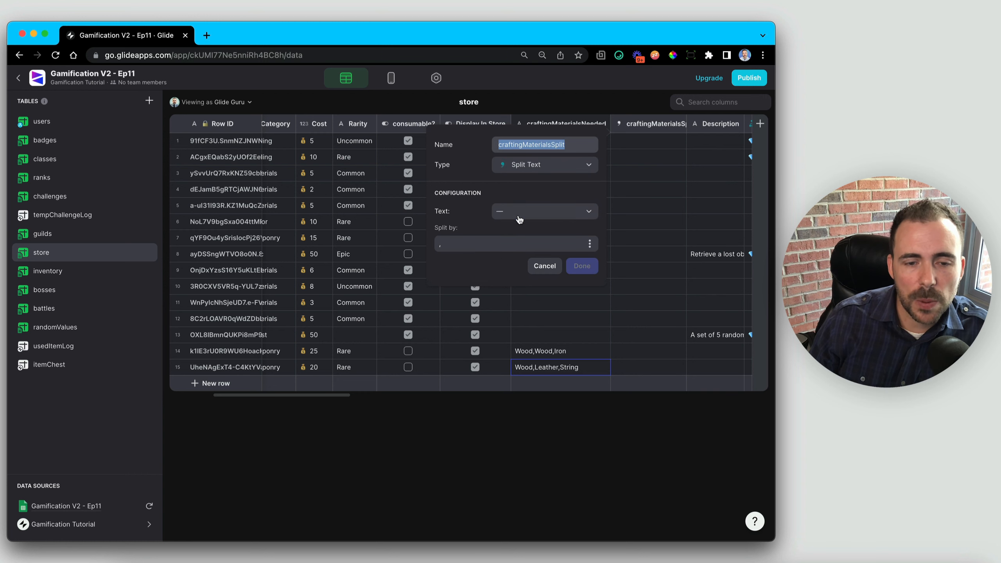
click(518, 219)
scroll(520, 426, down, 5)
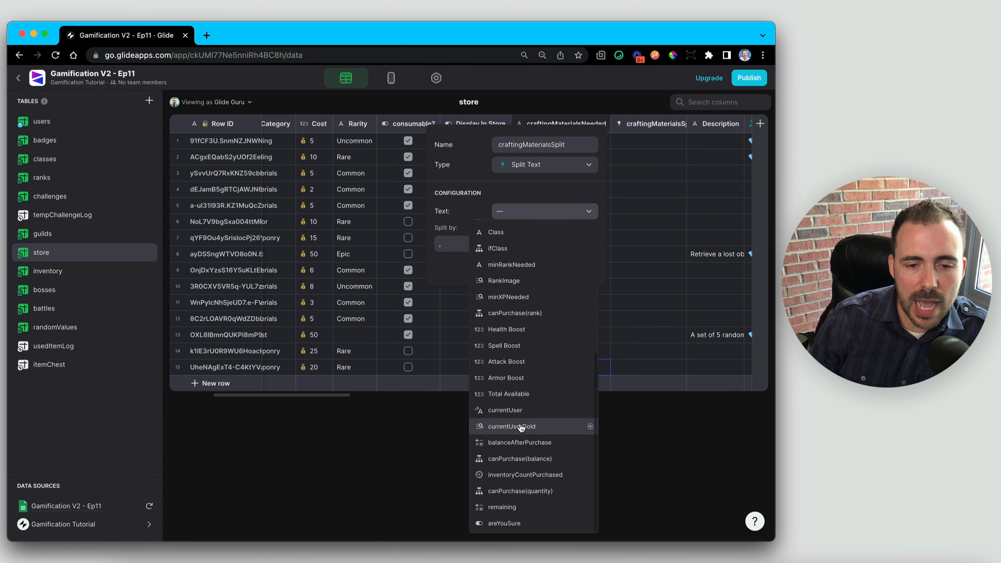
scroll(520, 426, up, 3)
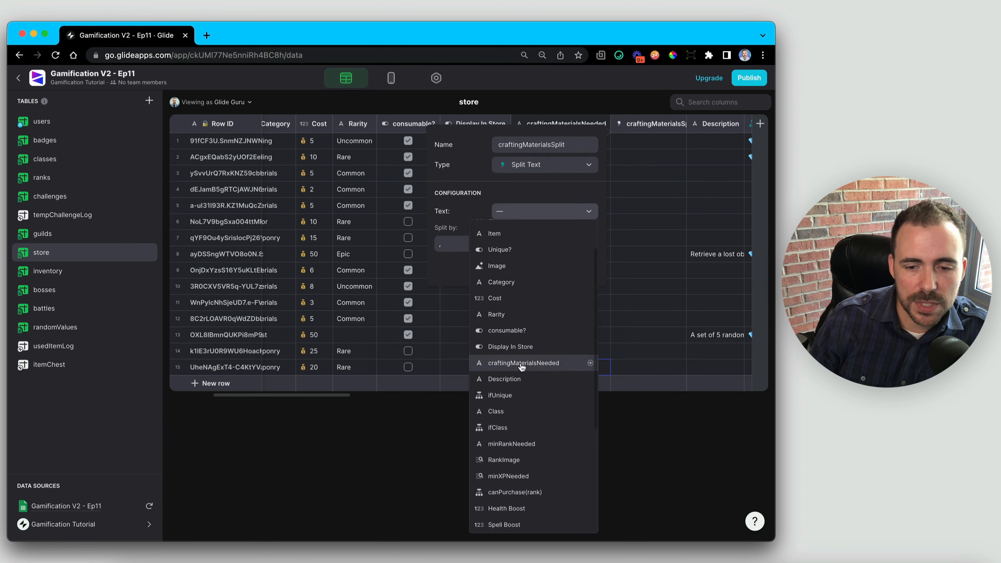
click(522, 364)
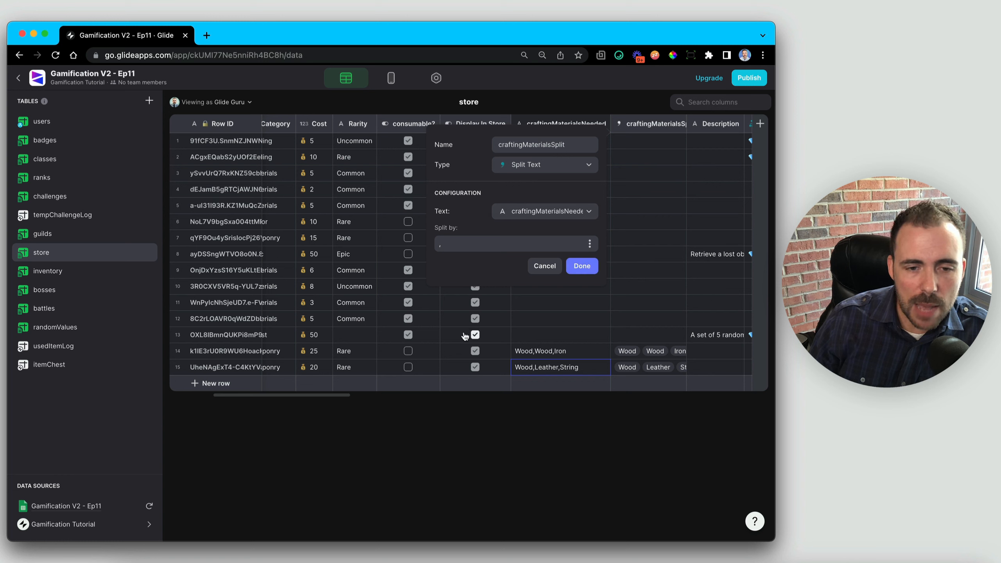
click(583, 267)
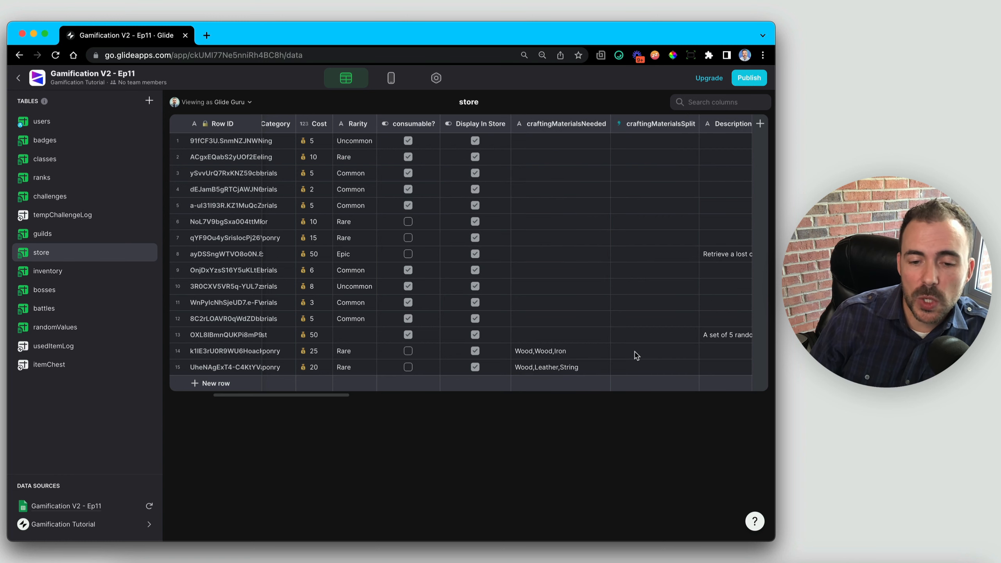
click(626, 367)
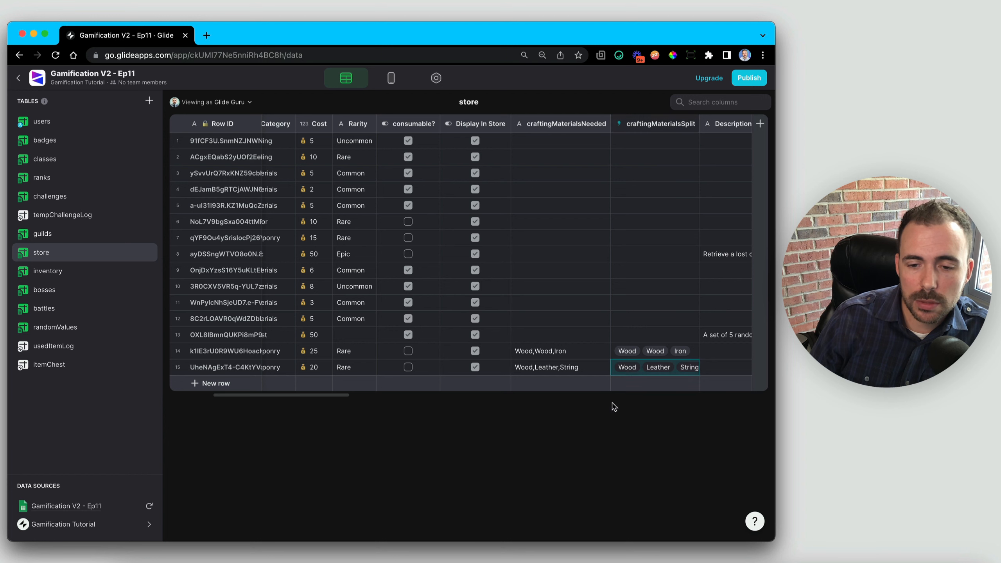
- Duplicate the craftingMaterialsSplit column and name the copy craftingMaterialsSplitSorted
scroll(633, 362, right, 3)
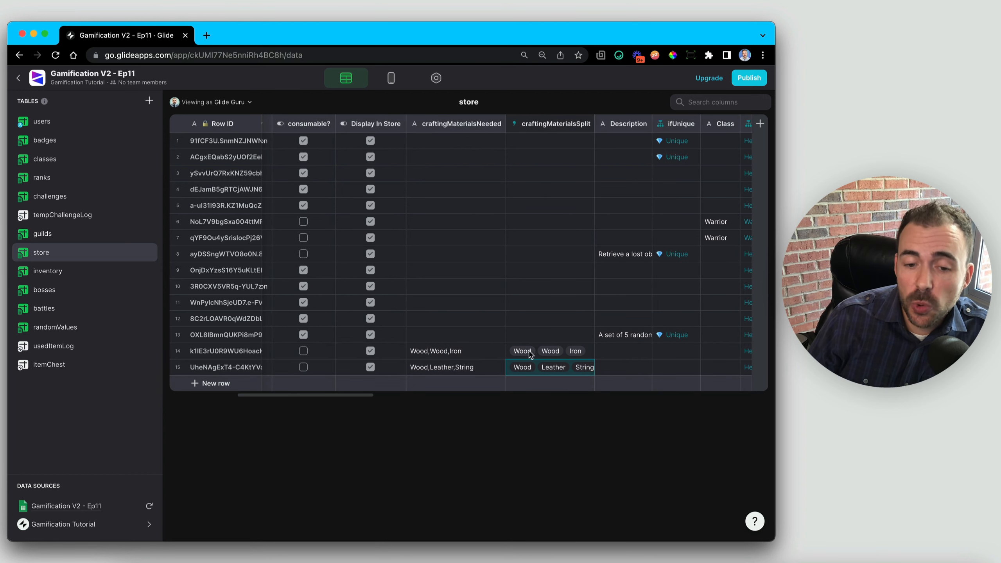
click(586, 125)
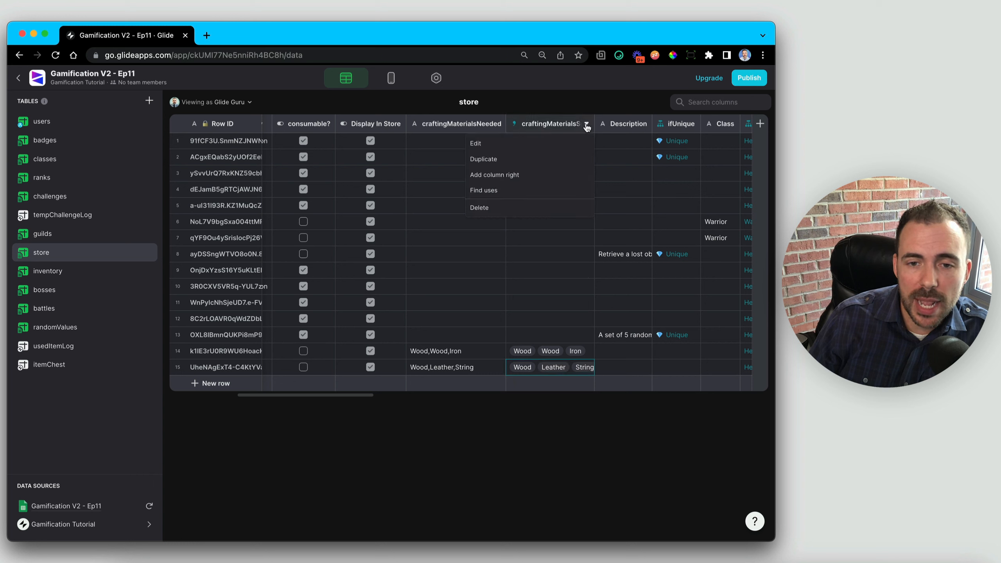
click(505, 162)
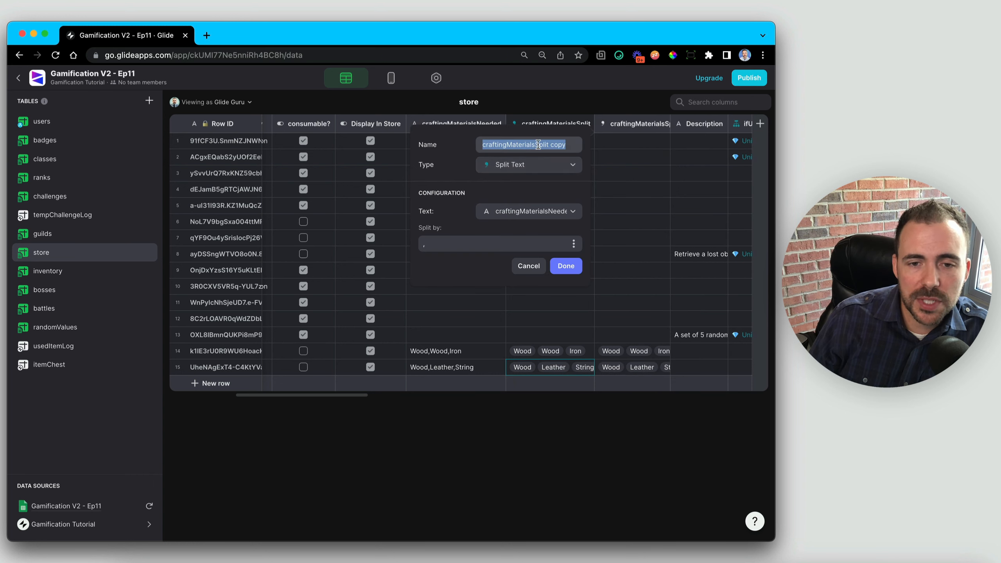
click(552, 146)
key(BackSpace)
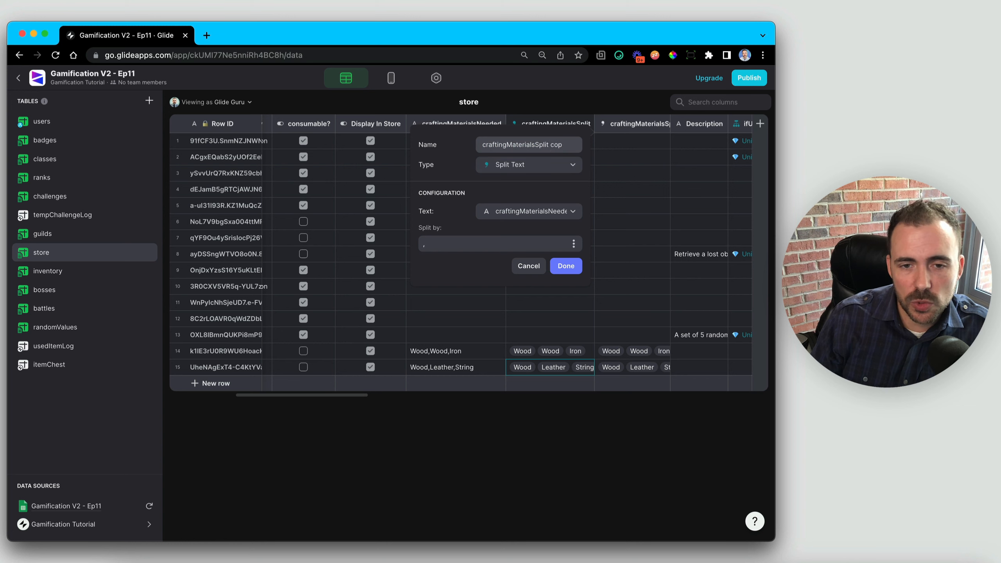
text(Sorte)
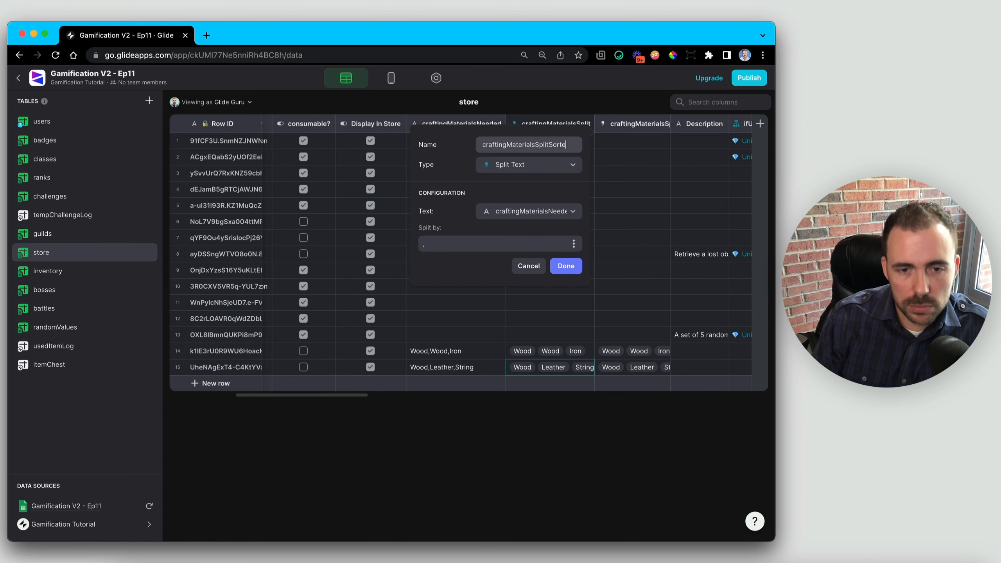
text(d)
- Make craftingMaterialsSplitSorted a Sort Array column using craftingMaterialsSplit as its values, and save it
click(481, 166)
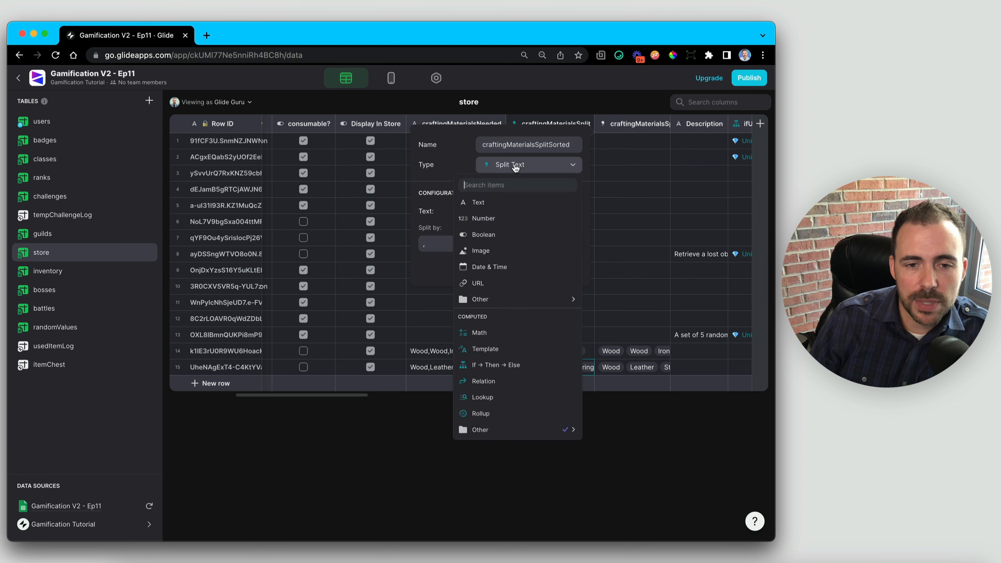
text(sort)
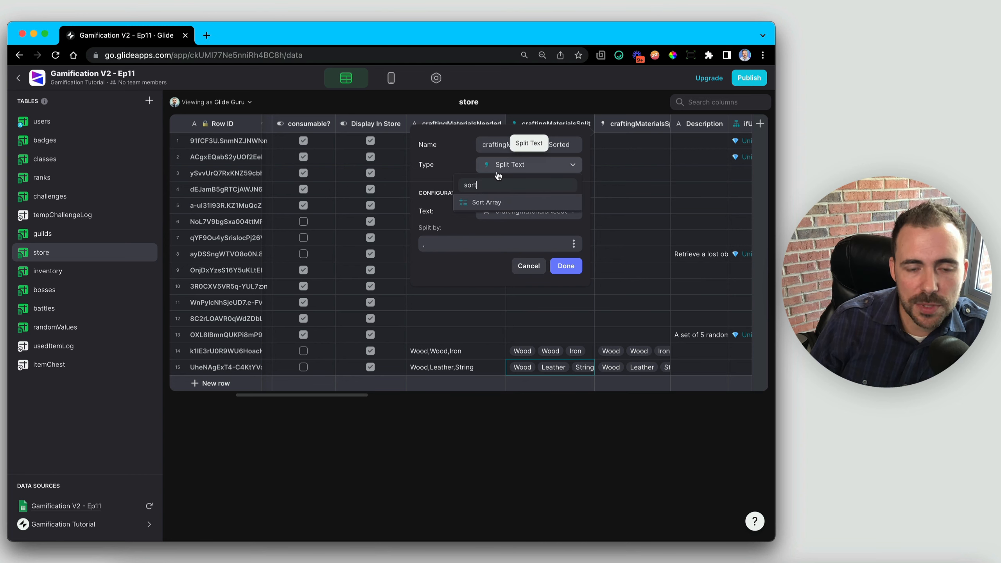
click(491, 204)
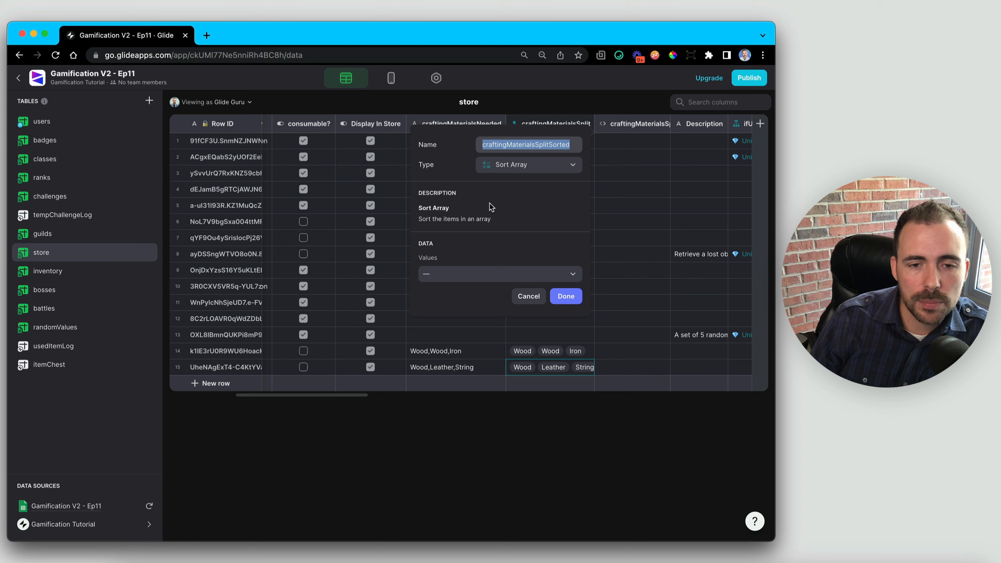
click(437, 275)
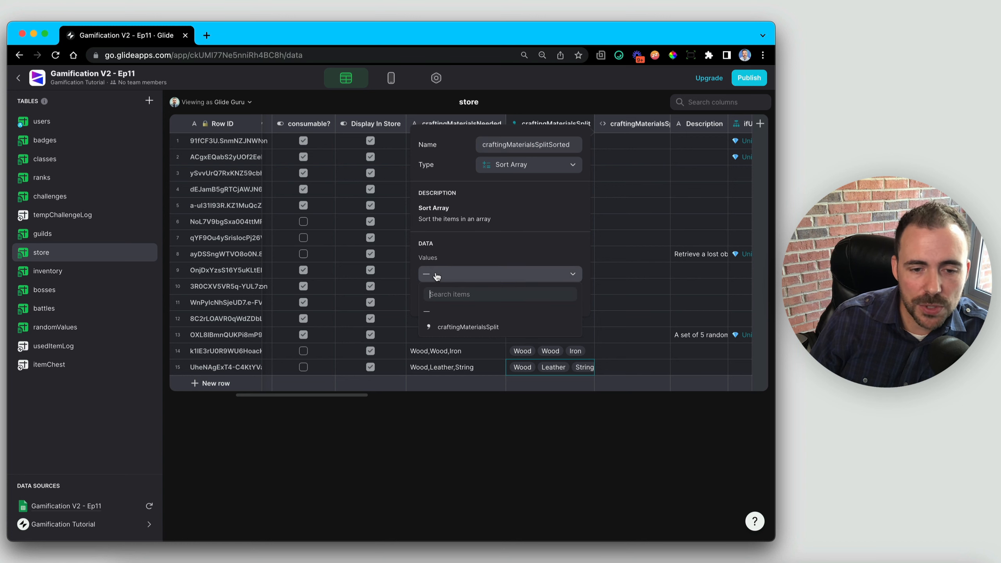
click(476, 331)
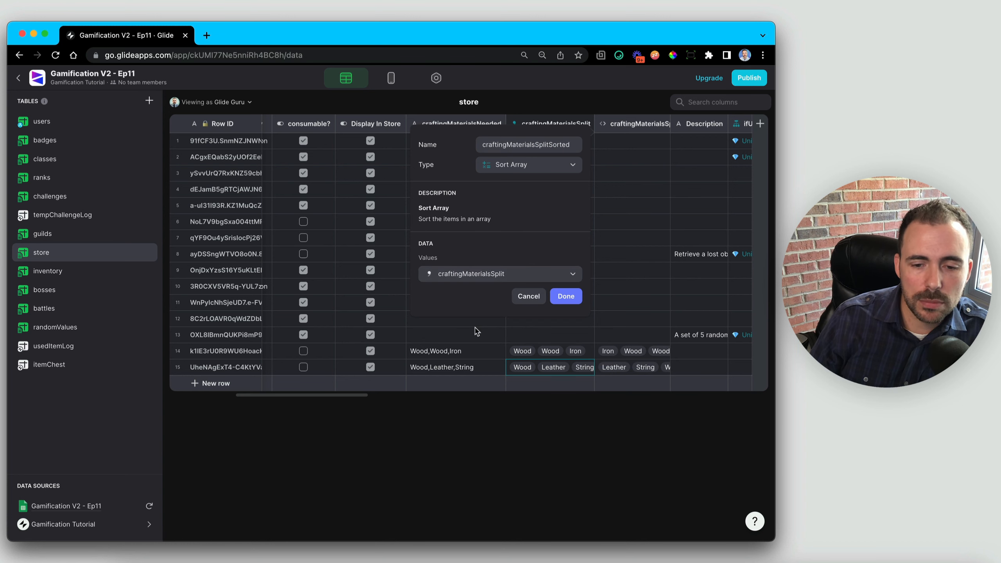
click(568, 300)
- Duplicate the craftingMaterialsSplitSorted column and name the copy craftingMaterialsSplitSortedJoined
scroll(580, 353, right, 5)
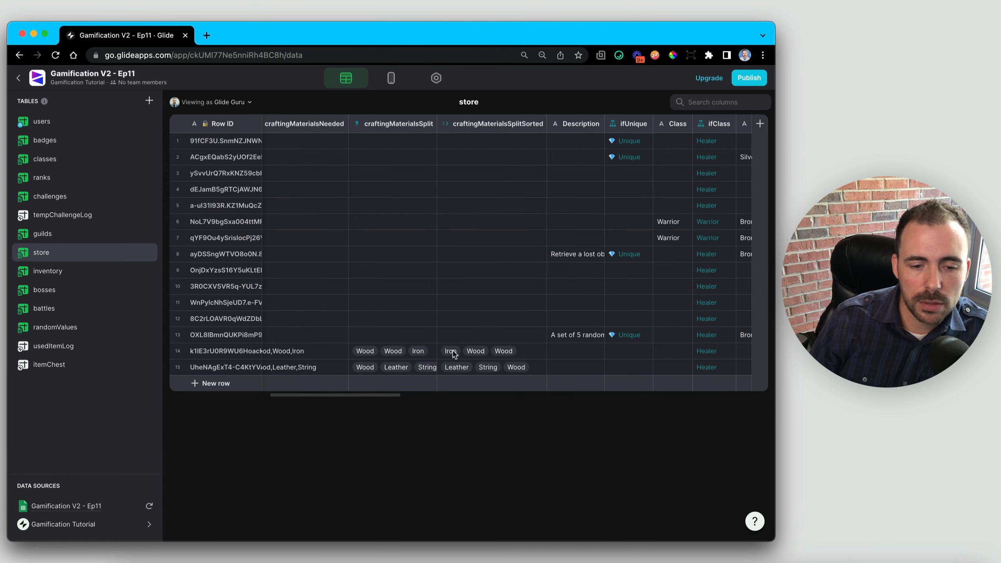
scroll(453, 352, left, 3)
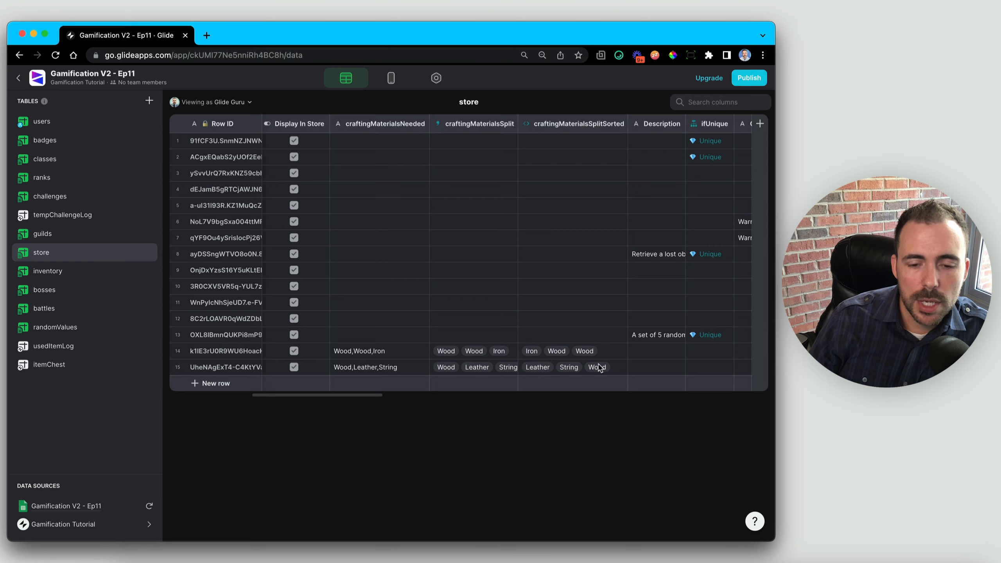
scroll(601, 368, right, 2)
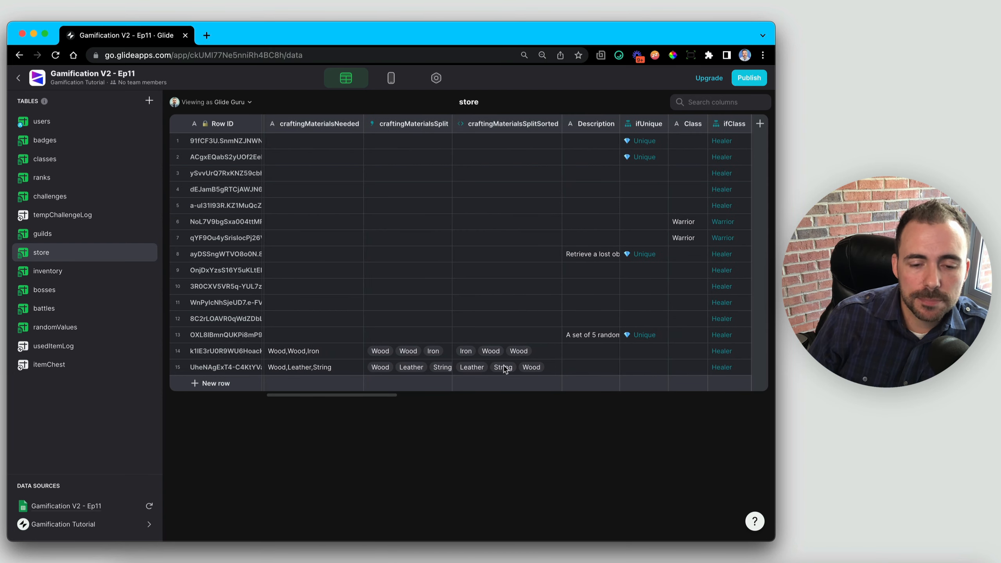
scroll(457, 359, left, 1)
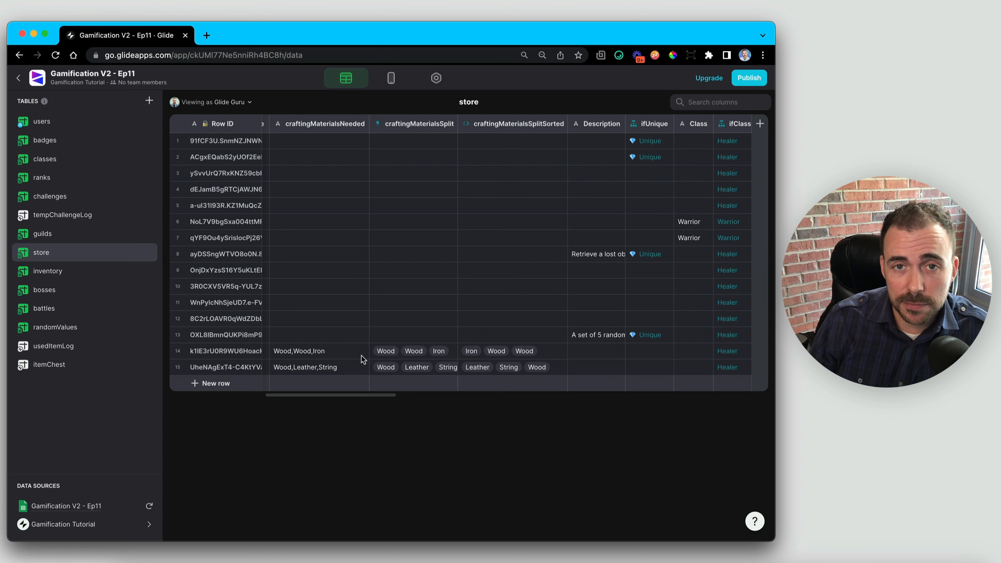
click(307, 352)
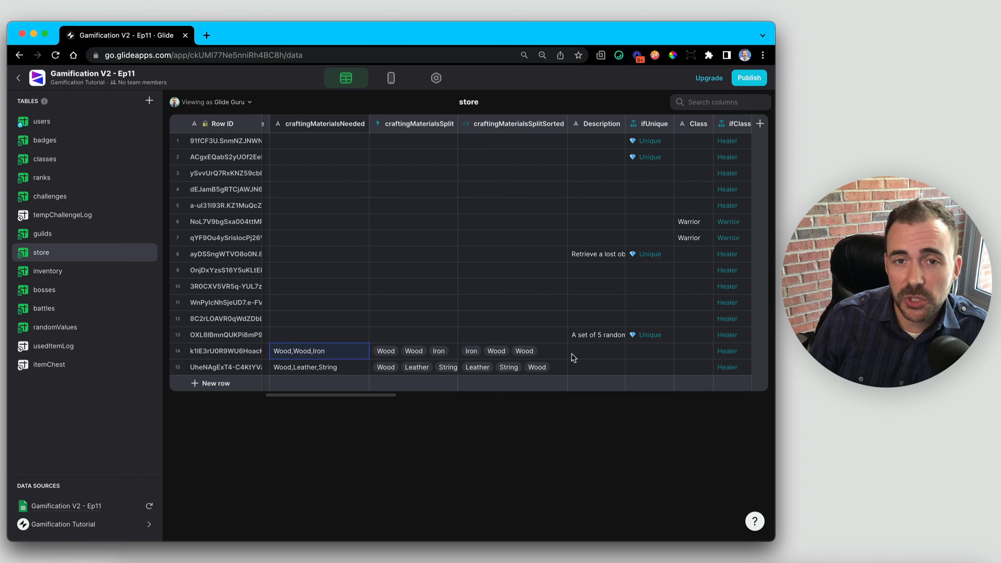
click(559, 124)
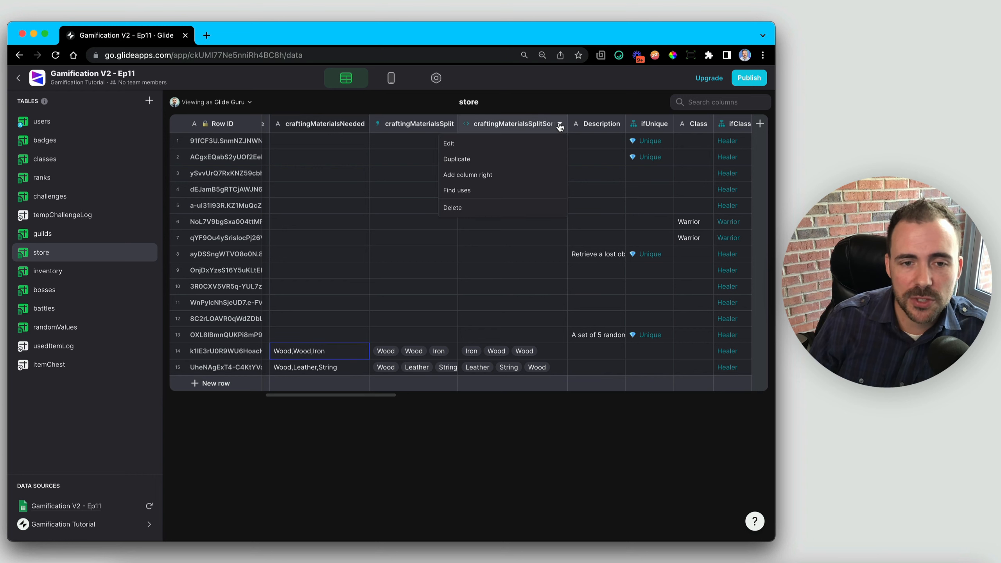
click(496, 160)
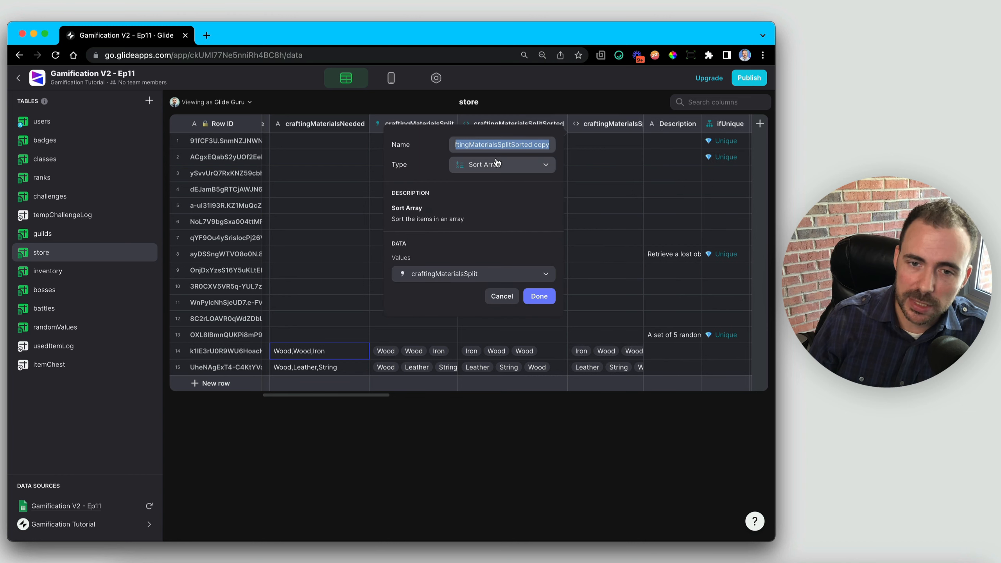
click(521, 145)
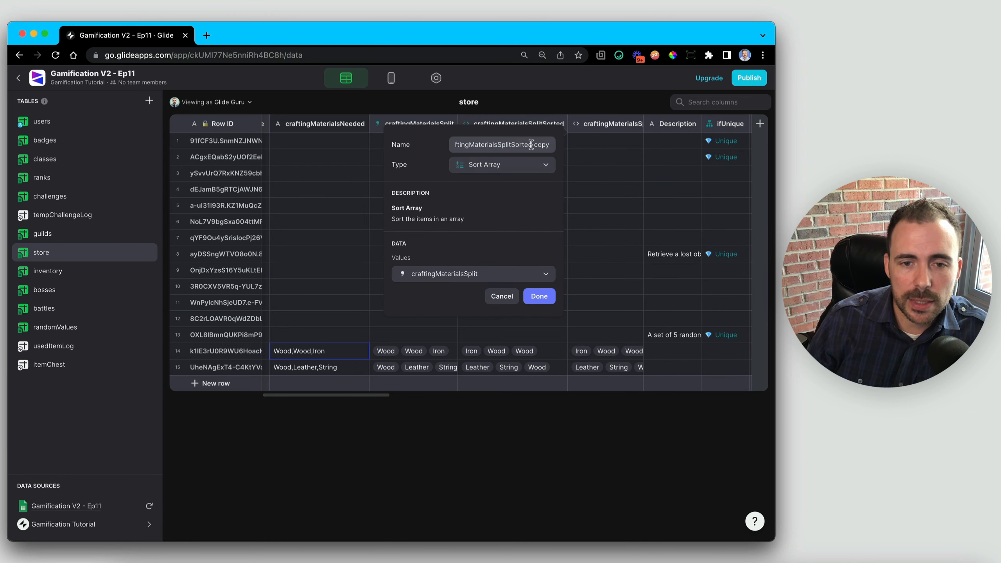
drag(531, 145, 546, 142)
text(Joined)
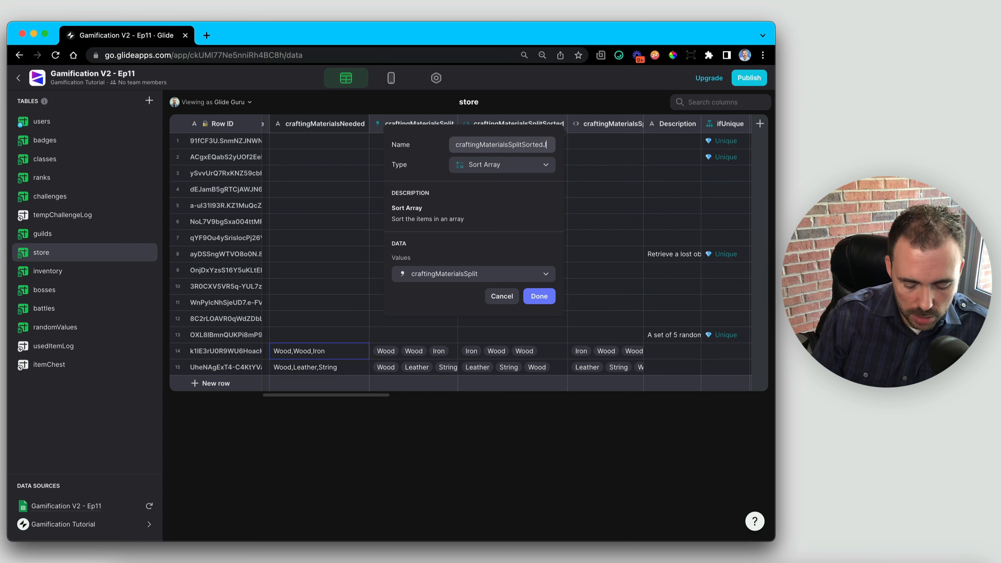
- Make craftingMaterialsSplitSortedJoined a Joined List column that joins craftingMaterialsSplitSorted with a comma and no space, and save it
click(497, 171)
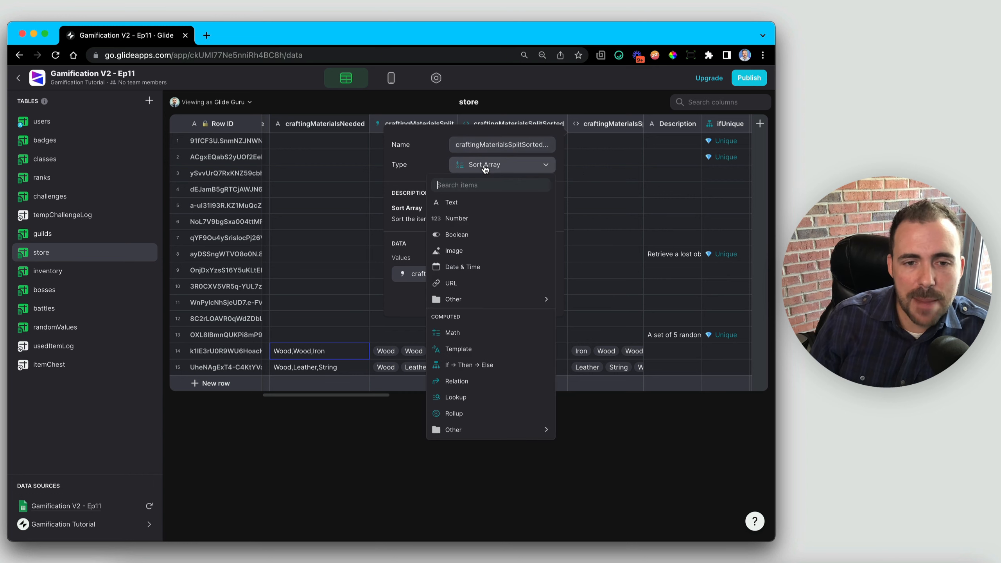
text(join)
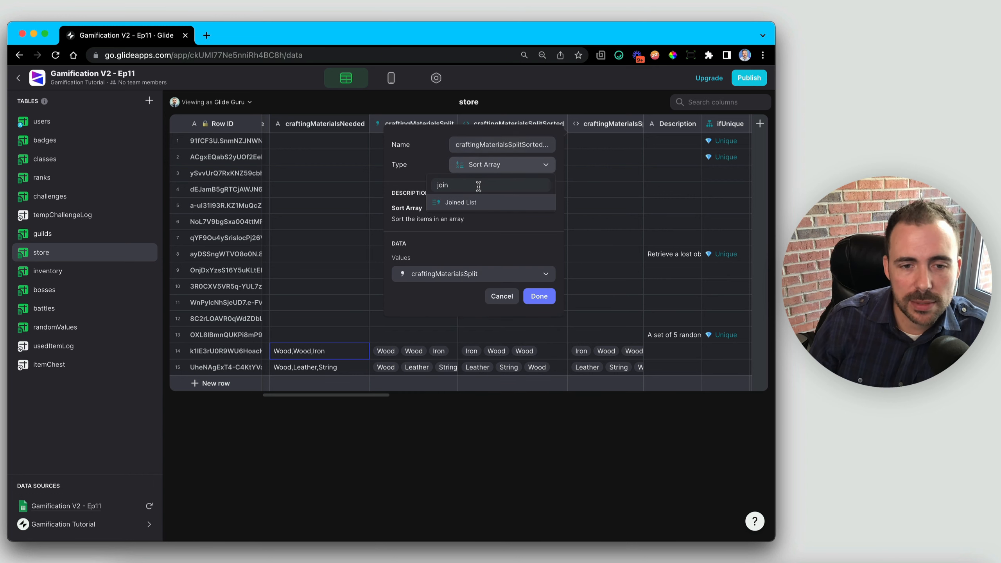
click(473, 203)
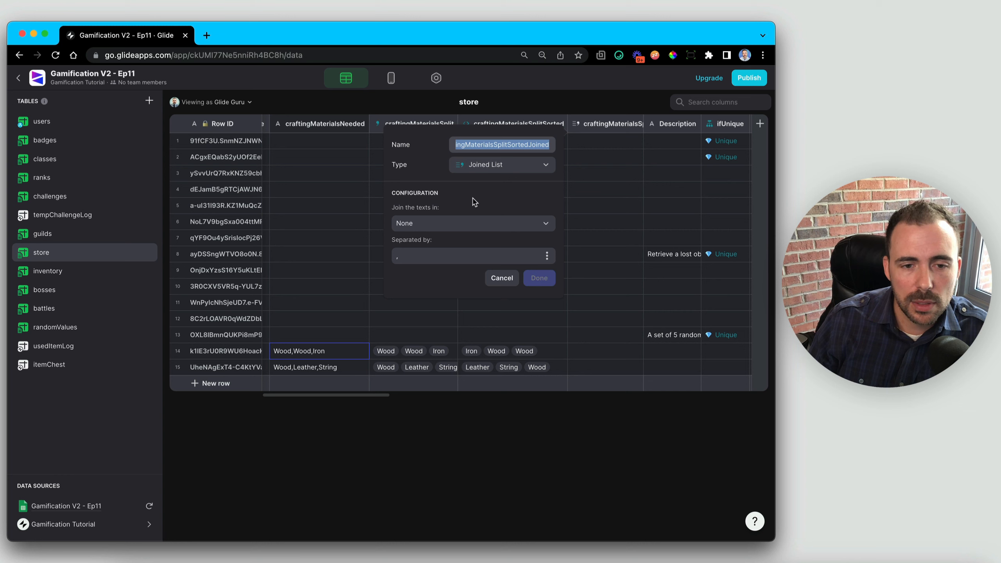
click(420, 230)
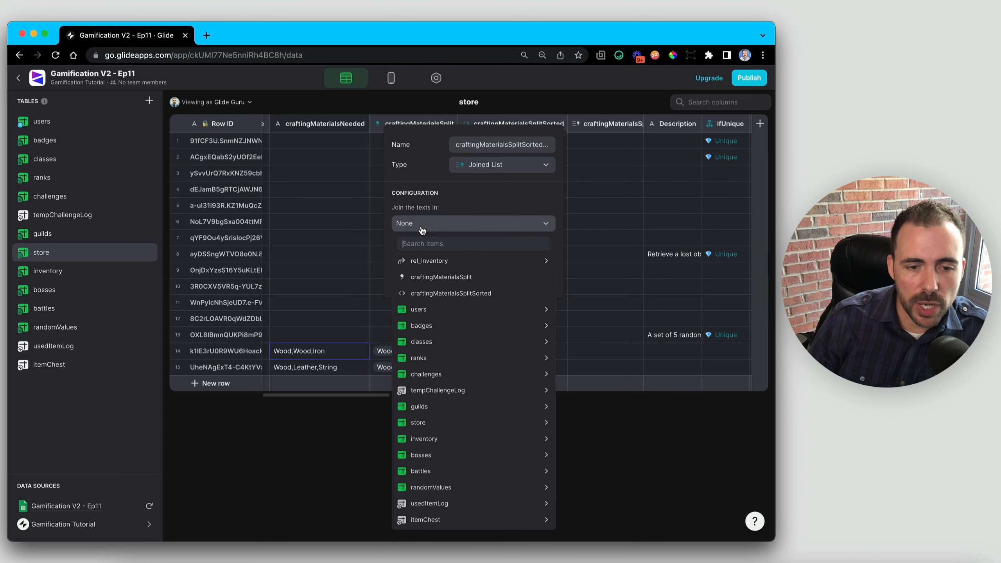
click(484, 293)
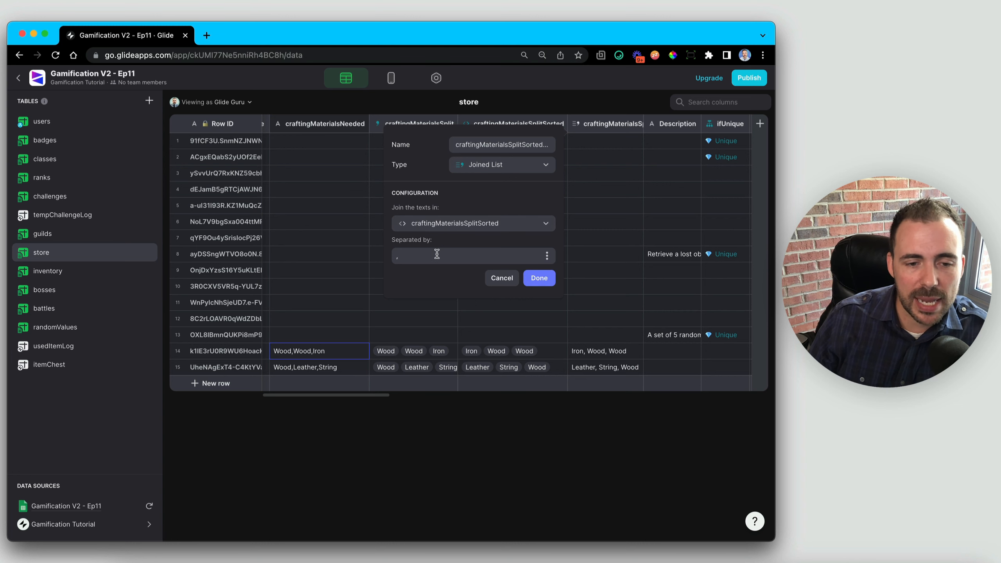
key(BackSpace)
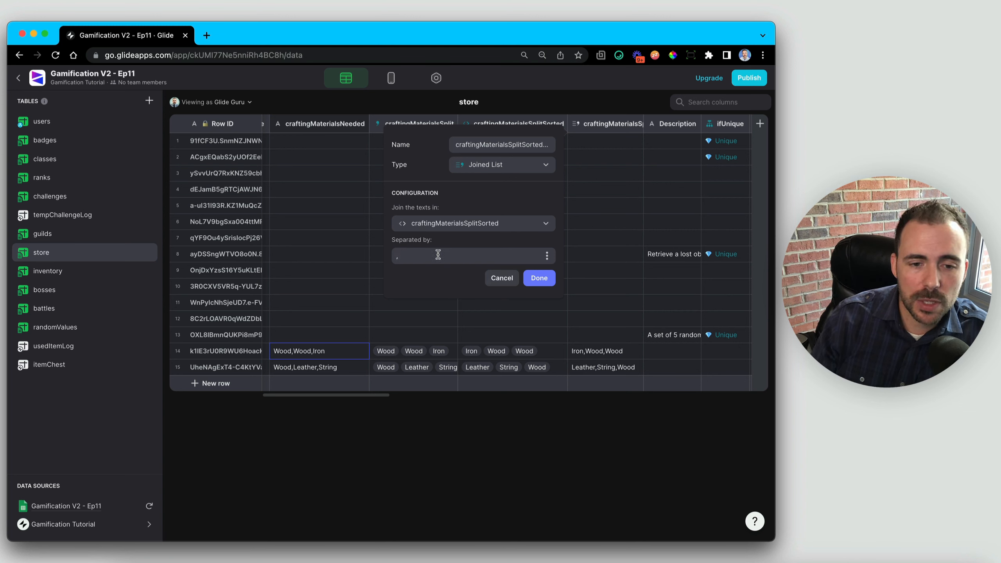
click(538, 278)
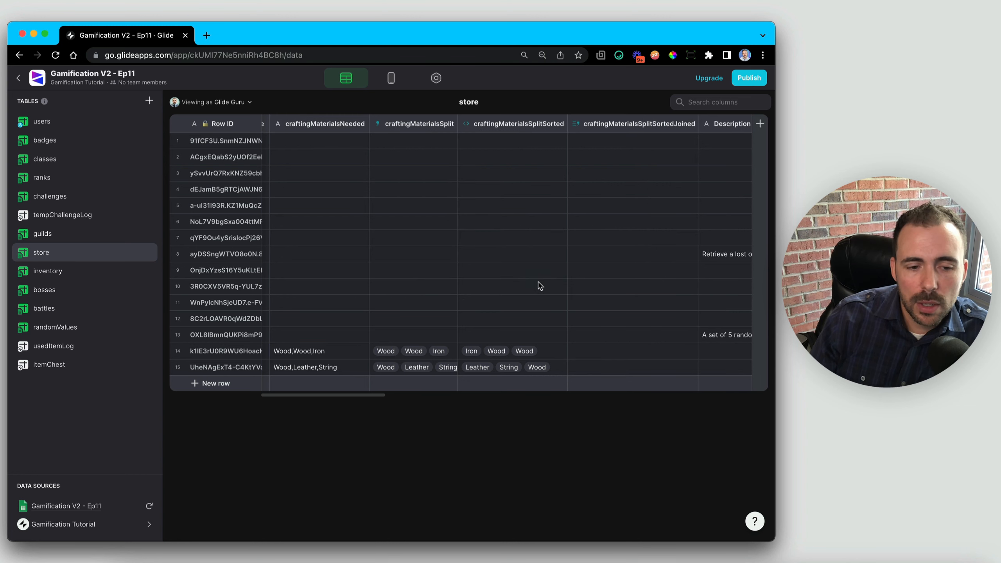
- Compare the craftingMaterialsNeeded entries in rows 14 and 15 with their split, sorted and joined values
click(298, 353)
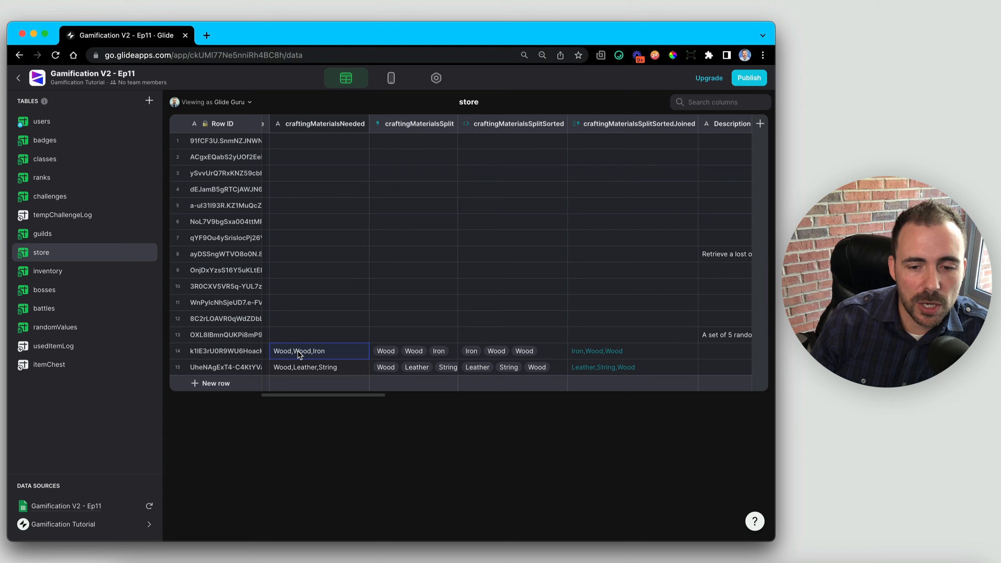
drag(591, 357, 591, 371)
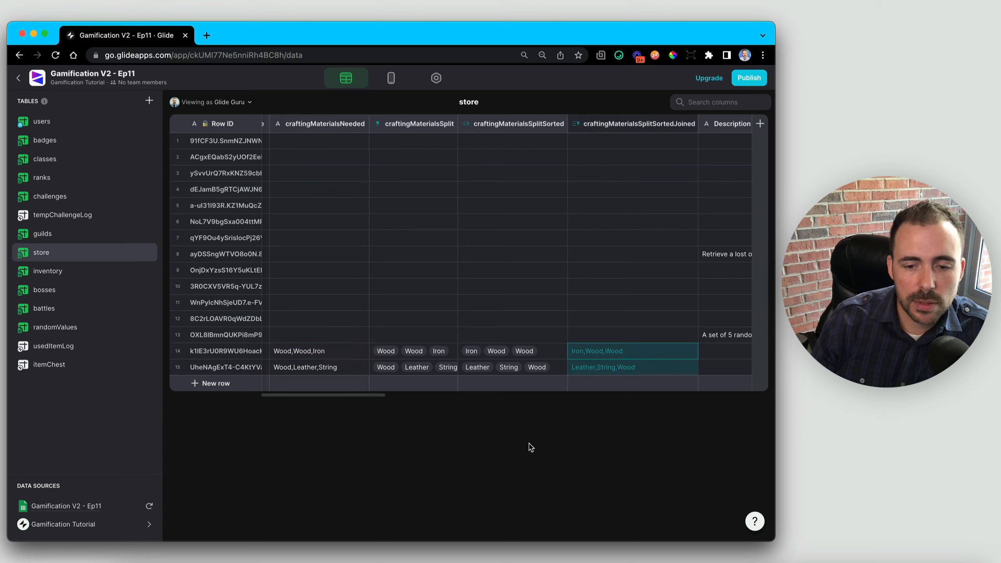
click(442, 126)
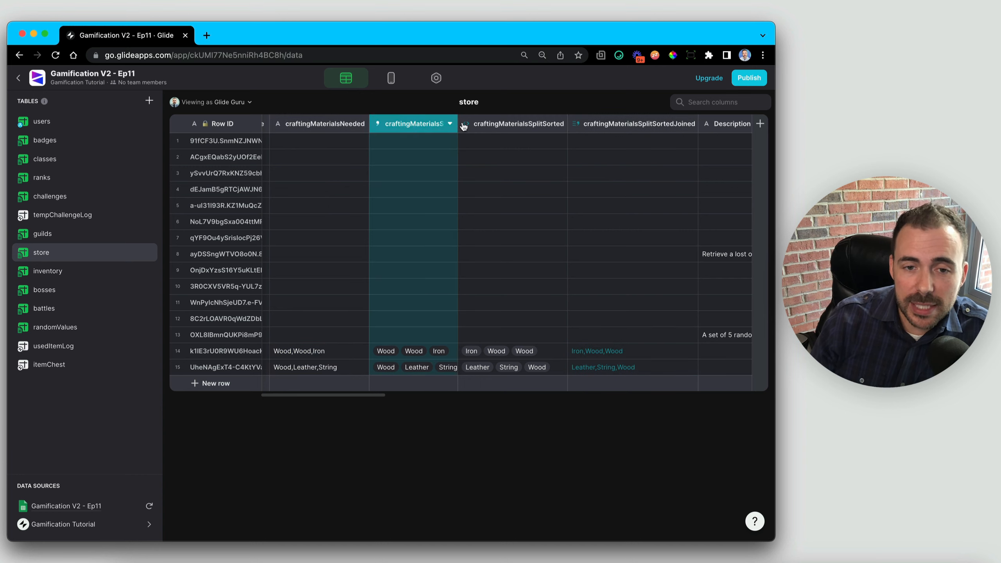
super+click(512, 126)
super+click(624, 126)
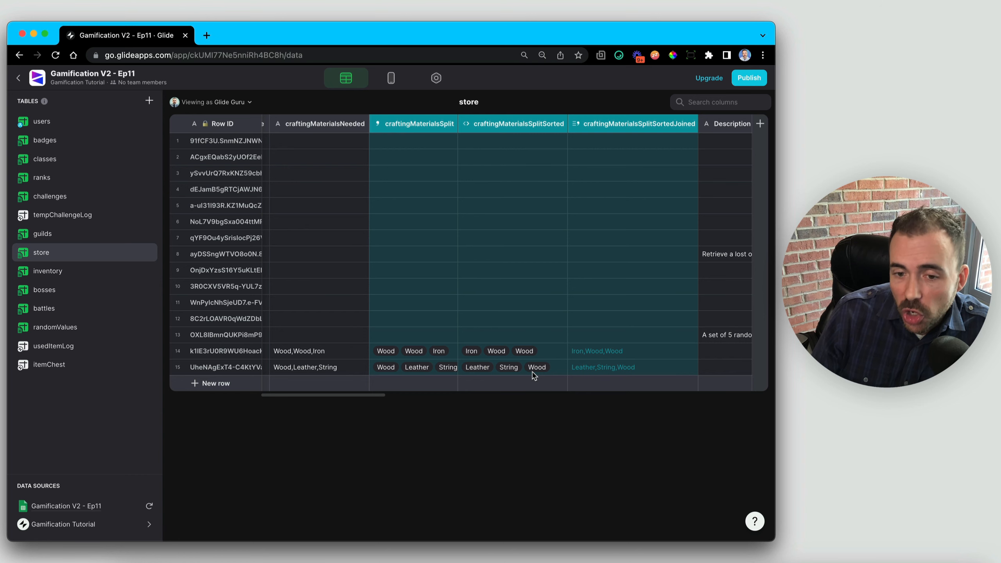
scroll(469, 360, left, 3)
click(400, 351)
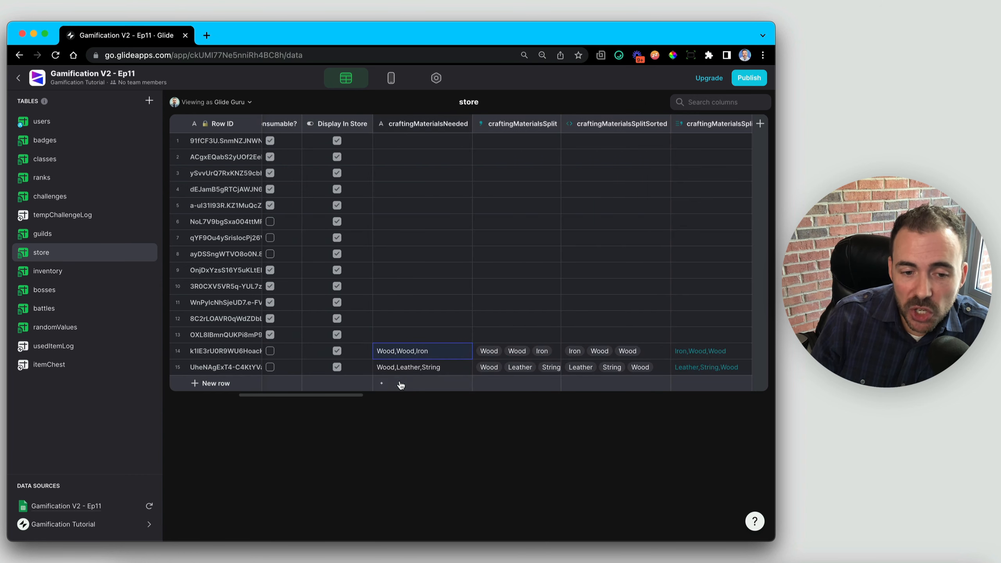
click(406, 368)
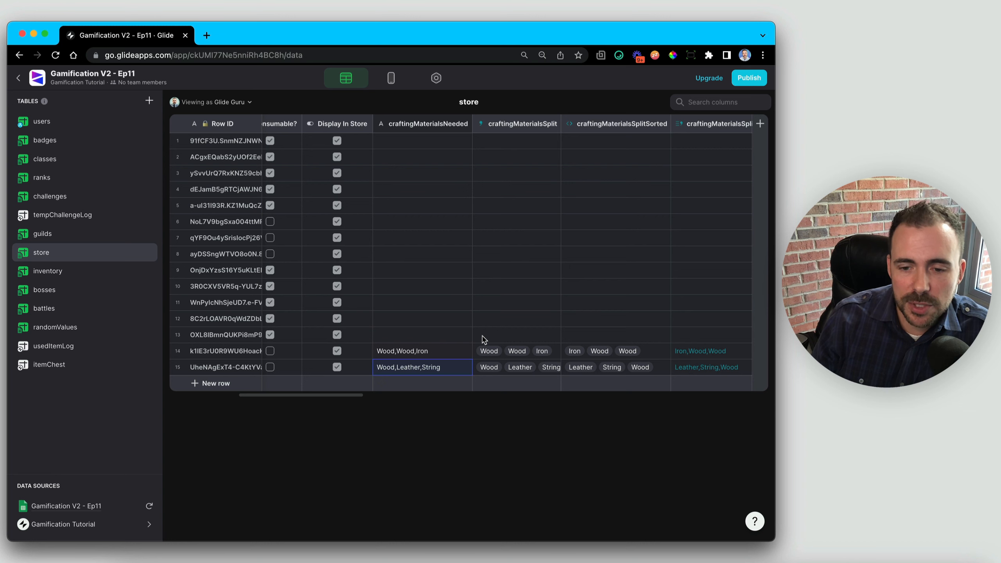
drag(718, 354, 718, 370)
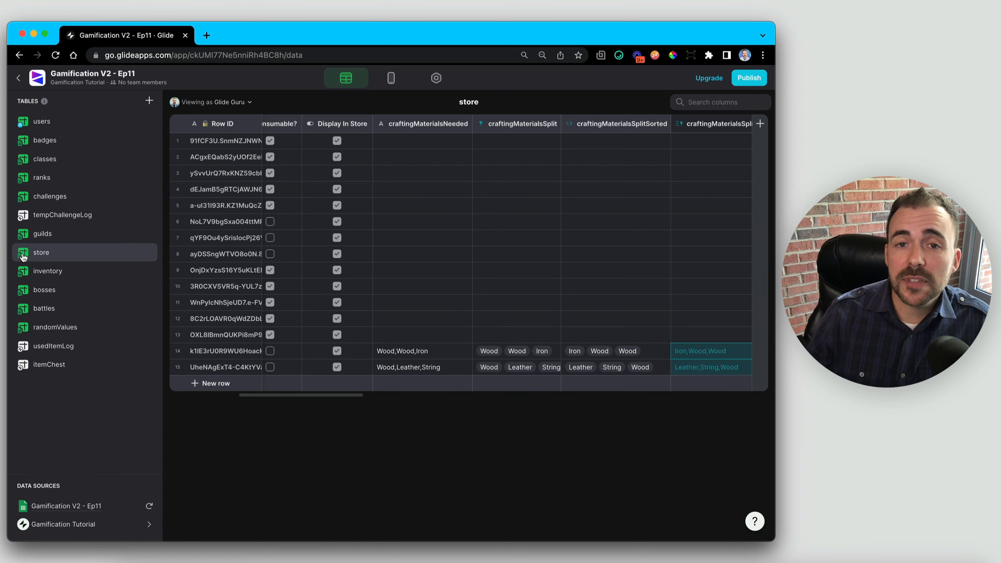
- Create a new table and name it crafting
click(149, 100)
click(167, 119)
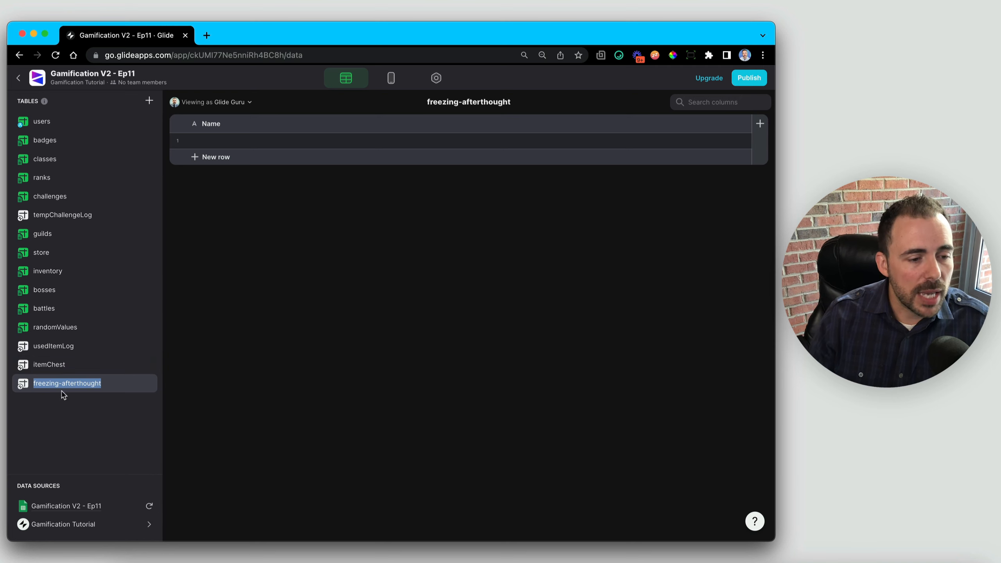
text(crafting)
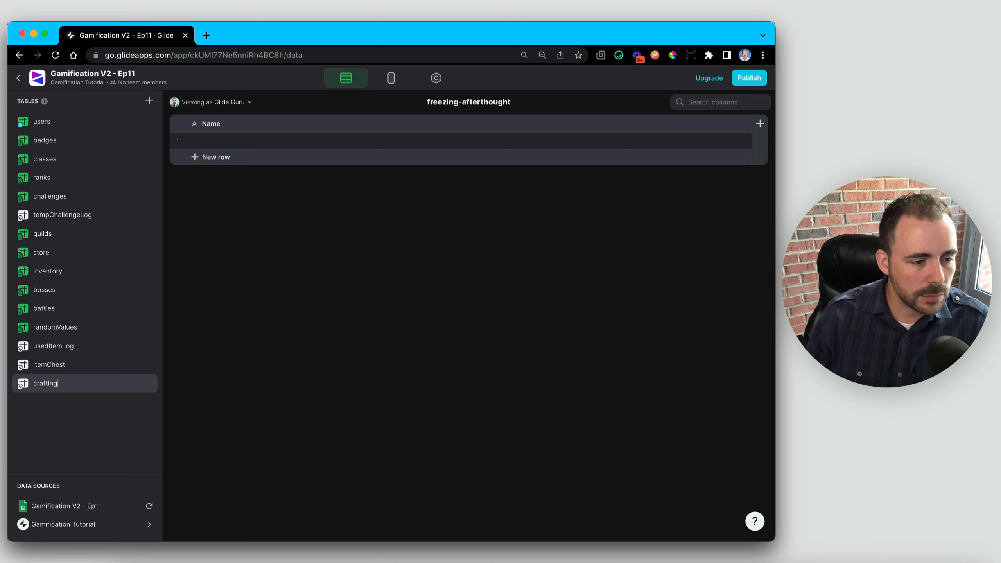
click(76, 442)
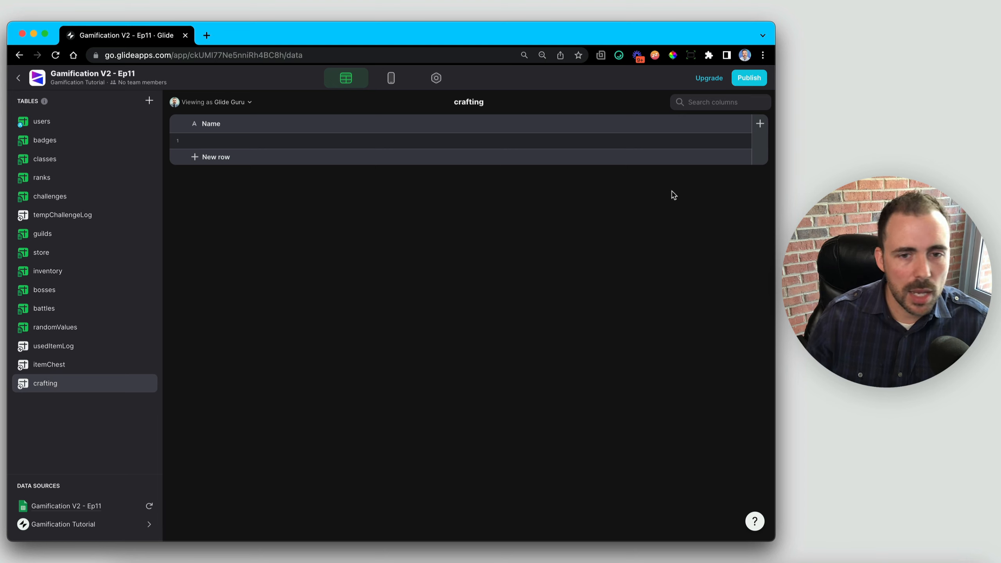
- Add a Row ID column to the crafting table and narrow it slightly
click(755, 123)
click(398, 165)
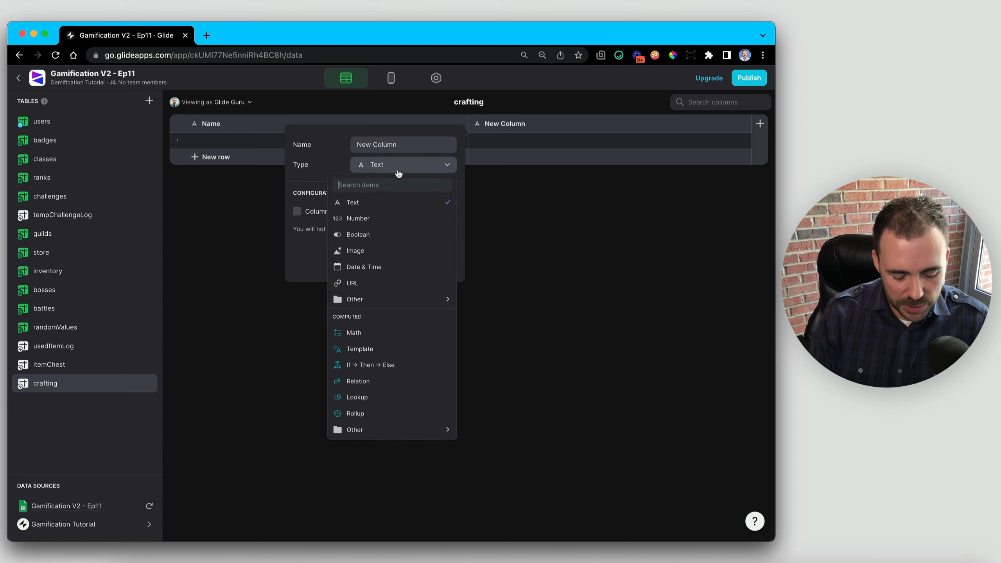
text(row)
click(396, 202)
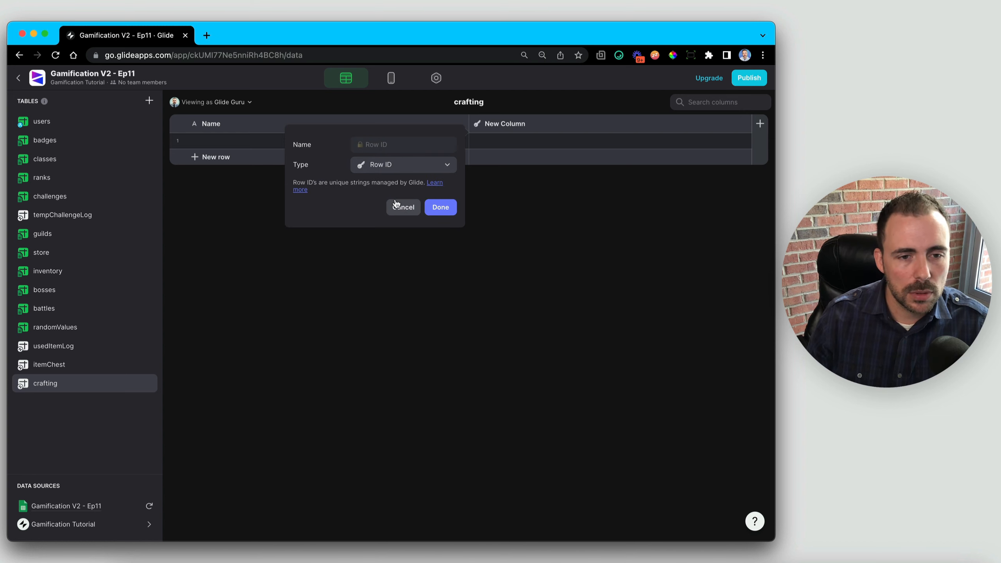
click(441, 207)
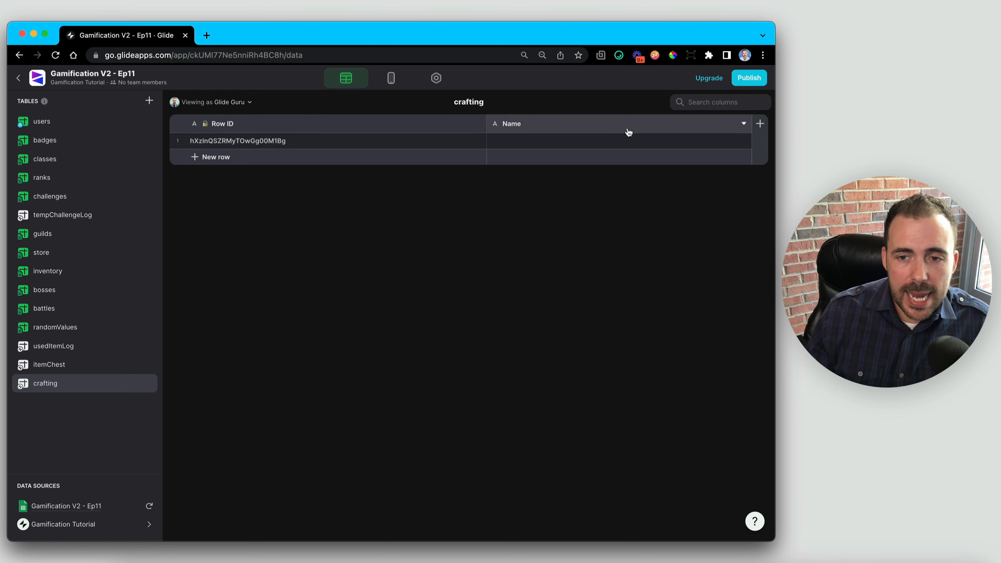
drag(481, 124, 461, 124)
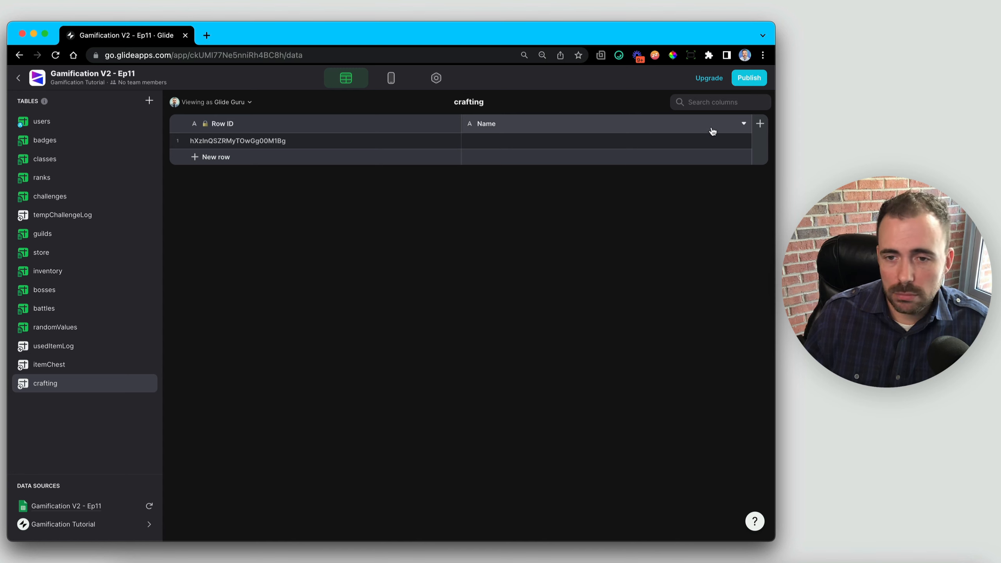
- Delete the Name column from the crafting table and confirm the deletion
click(744, 124)
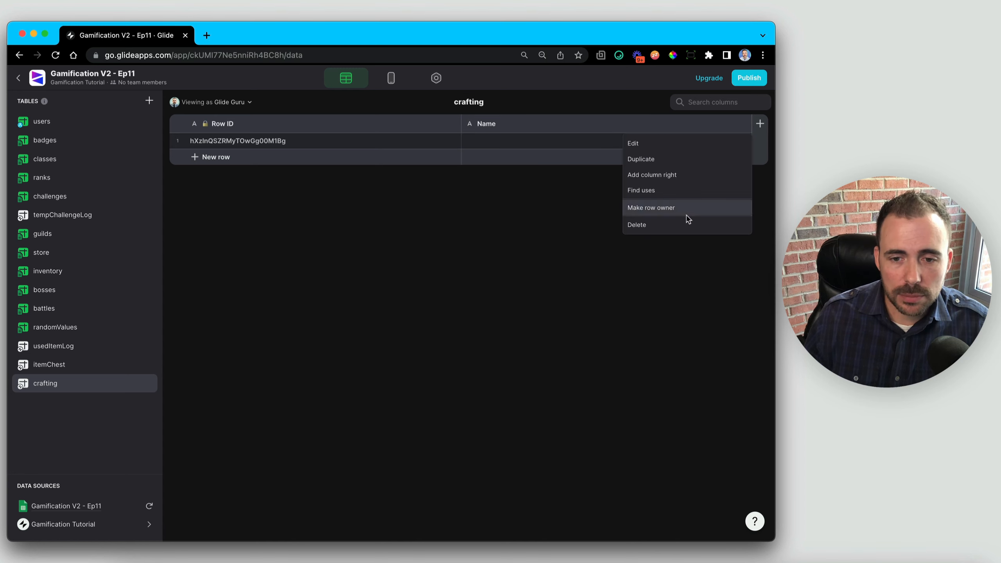
click(679, 228)
click(484, 336)
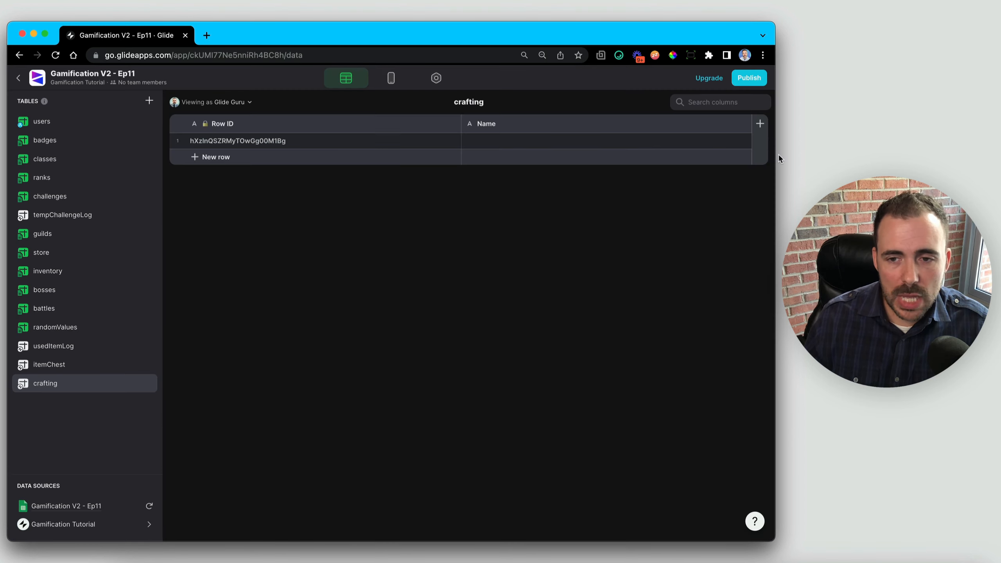
- Add a user-specific Text column named selectedItems to the crafting table
click(760, 124)
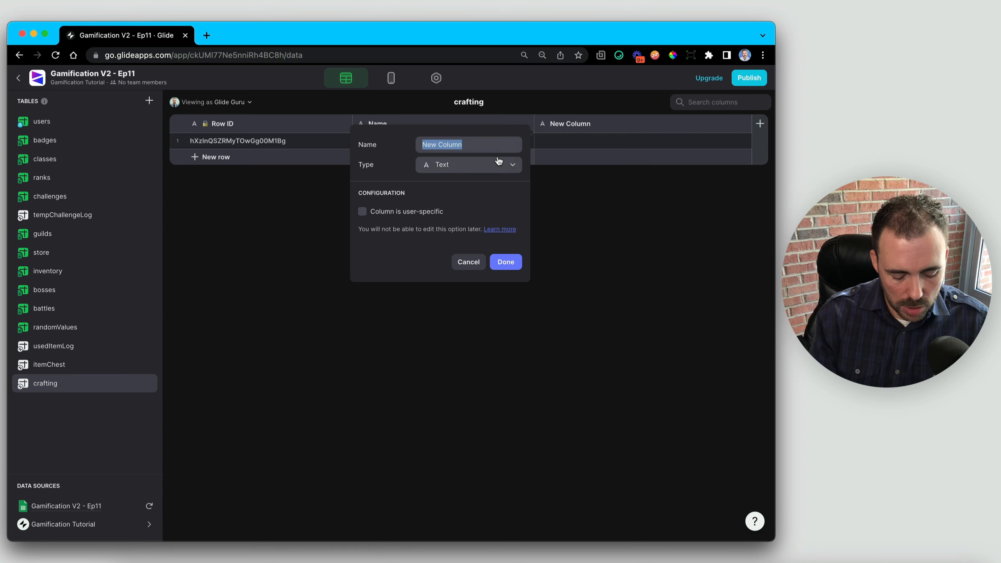
text(selected)
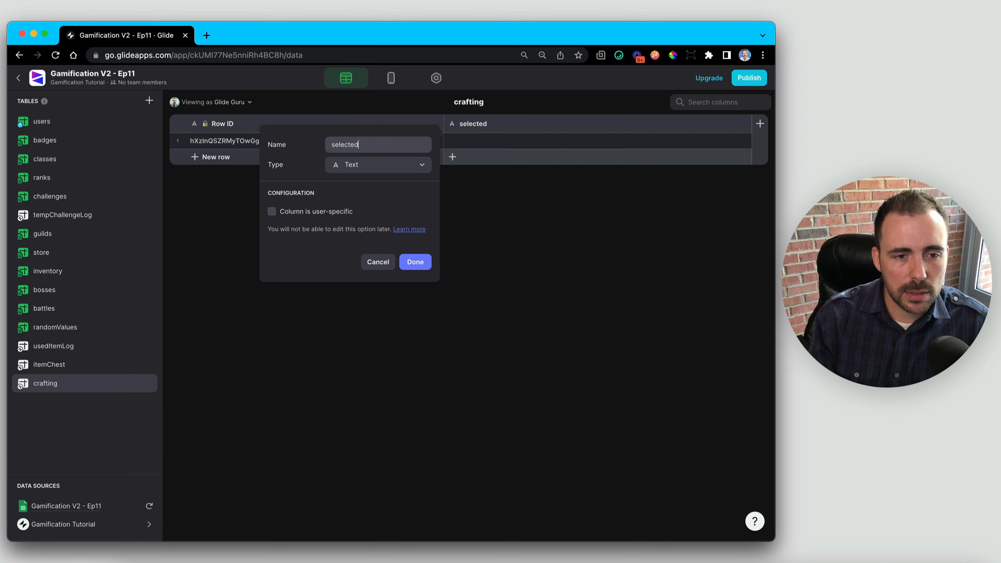
text(Items)
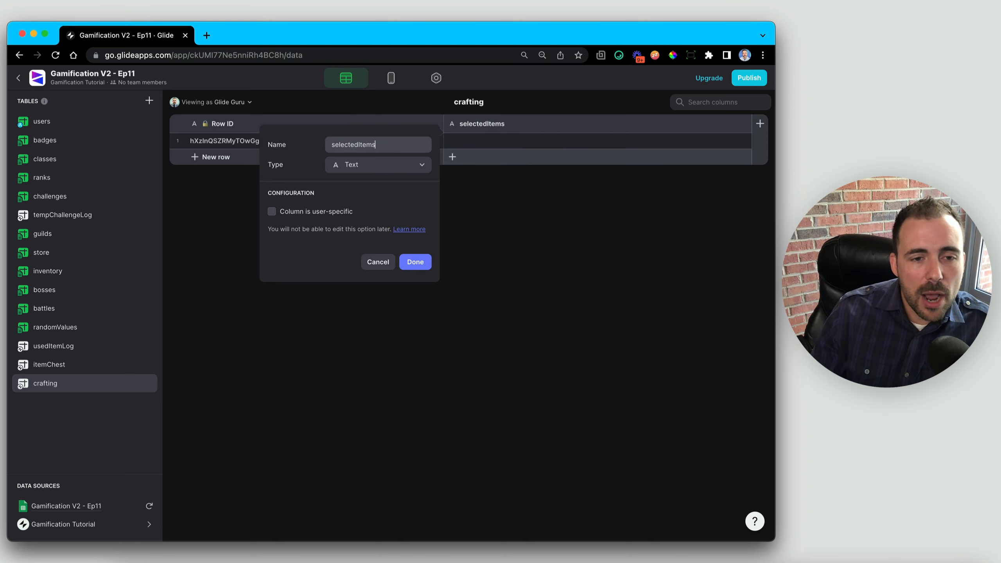
click(311, 214)
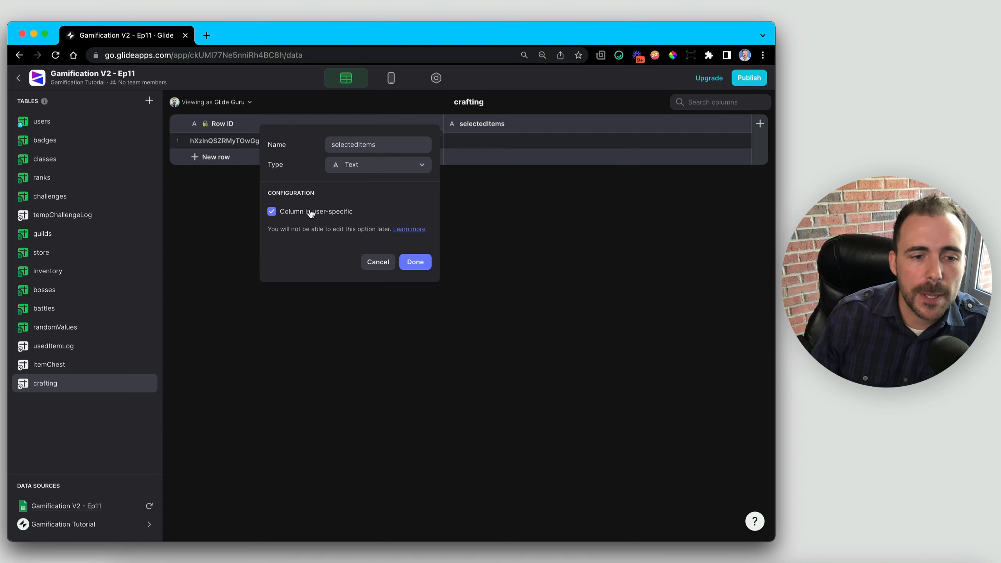
click(415, 263)
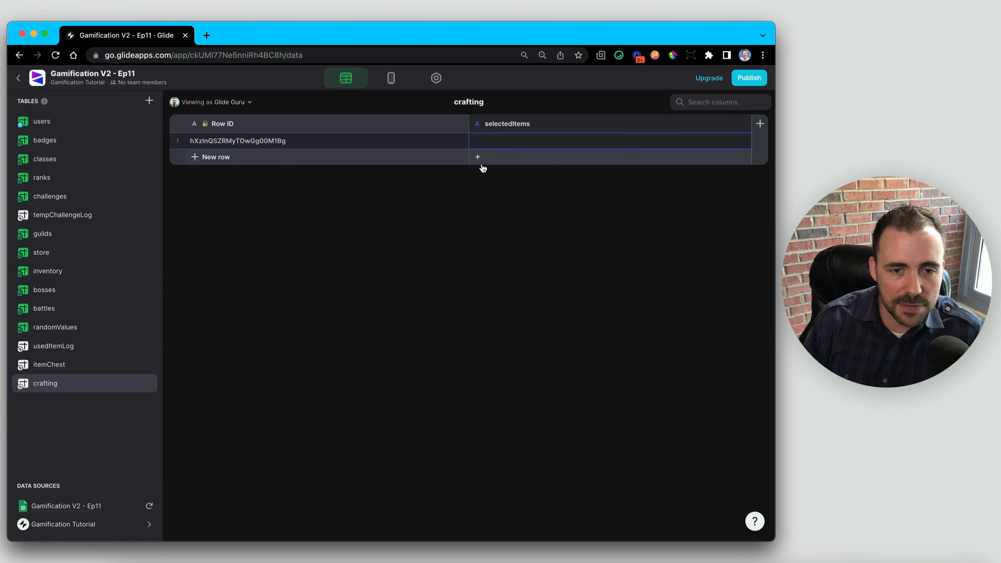
- In the inventory table, copy the Row IDs of the two Materials items in rows 15 and 16
click(59, 277)
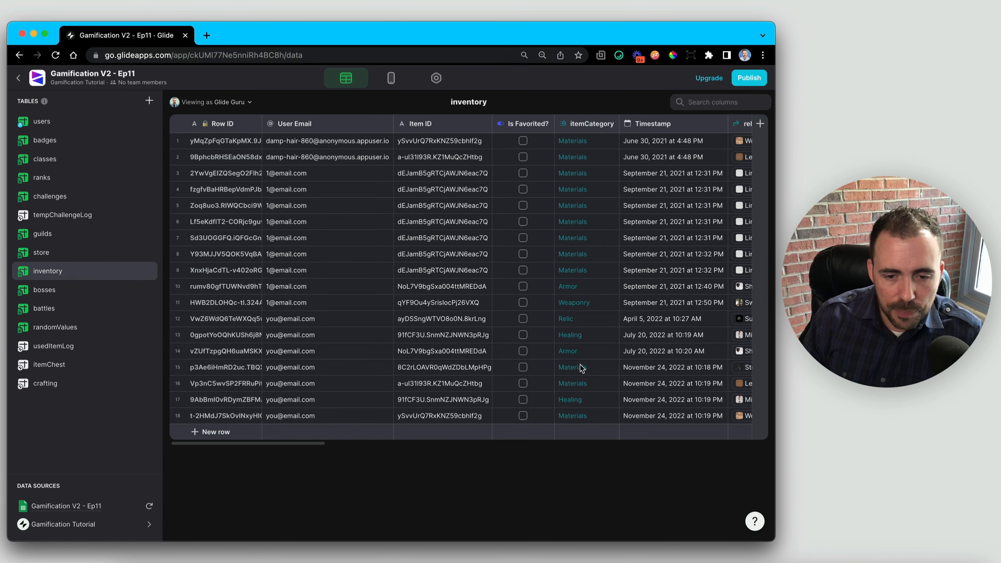
click(177, 368)
click(178, 383)
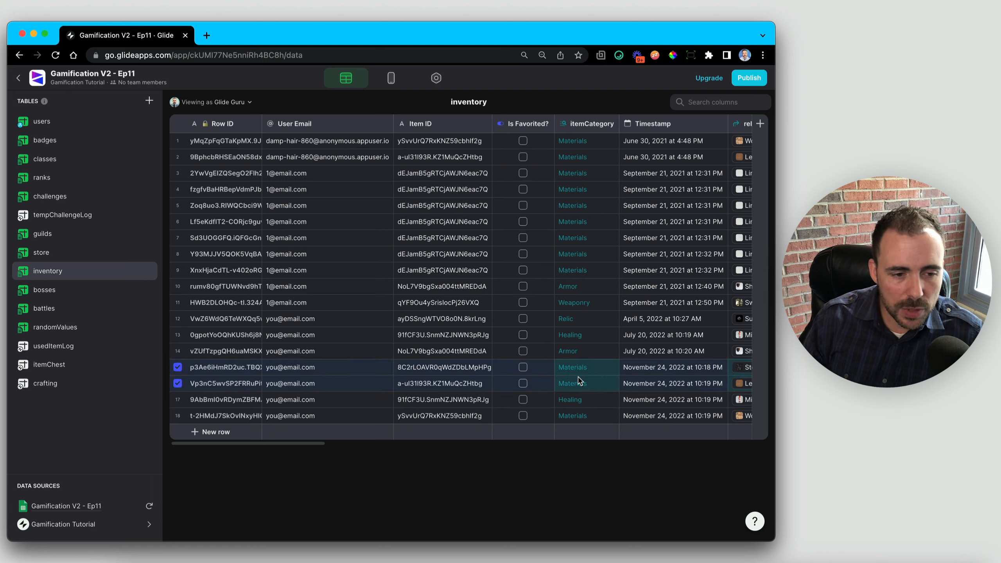
click(239, 369)
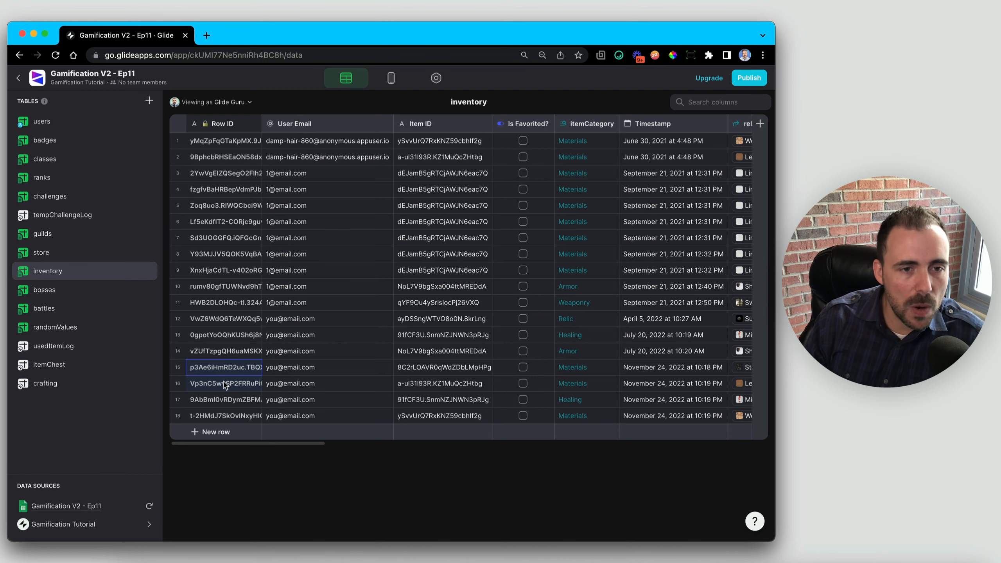
- Enter p3Ae6iHmRD2uc.TBQXn2Fw,Vp3nC5wvSP2FRRuPitTSEA as one comma-separated line in the crafting table's selectedItems cell
click(43, 384)
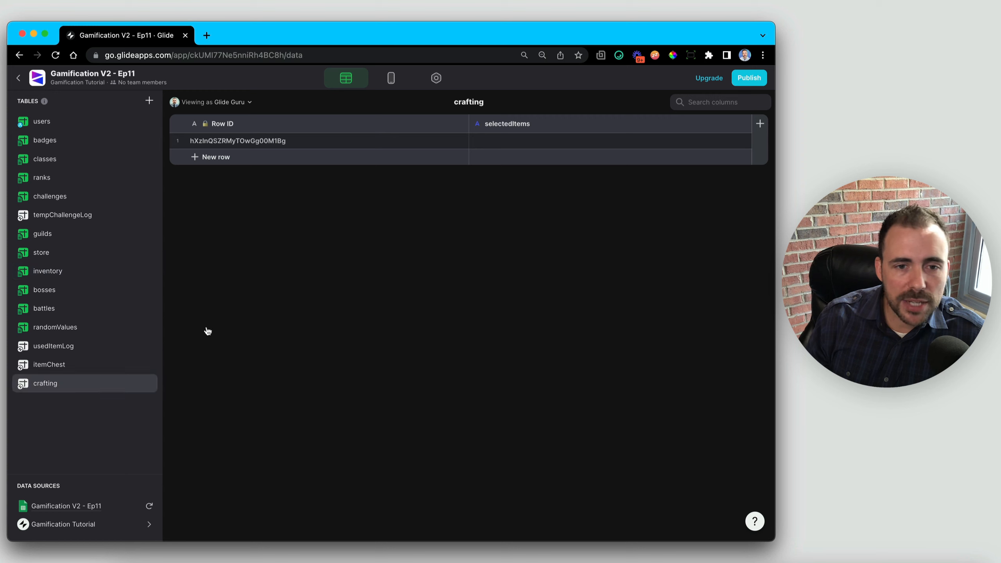
double_click(513, 141)
text(p3Ae6iHmRD2uc.TBQXn2Fw Vp3nC5wvSP2FRRuPitTSEA)
click(473, 148)
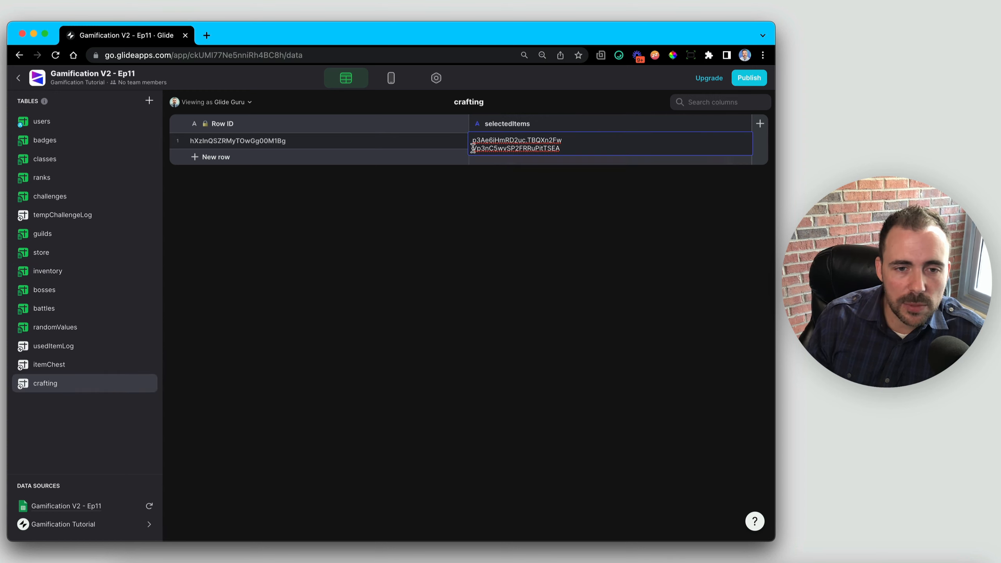
key(BackSpace)
text(,Vp3nC5wvSP2FRRuPitTSEA)
key(Return)
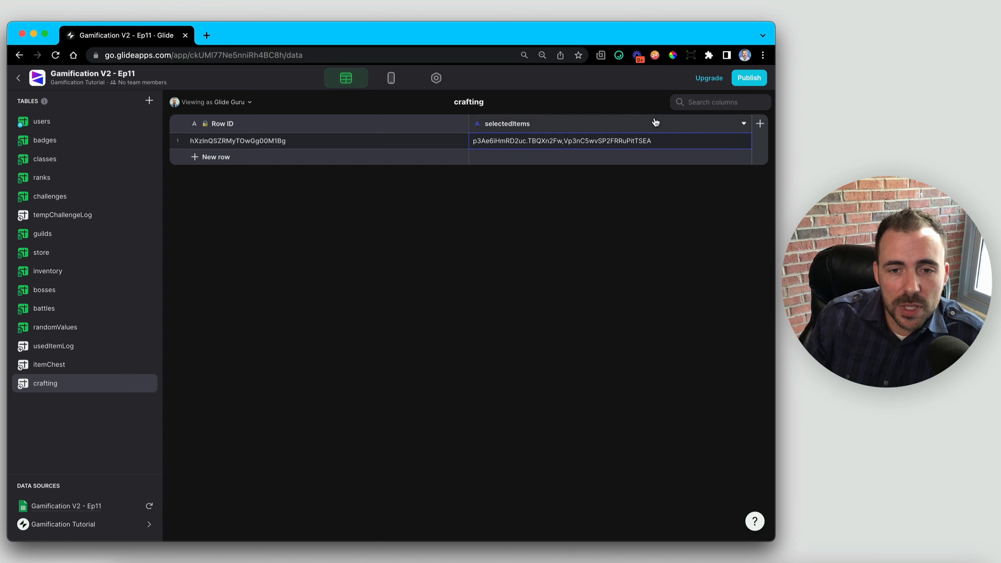
- Add a Split Text column named splitSelected to the crafting table that splits selectedItems by comma
click(761, 124)
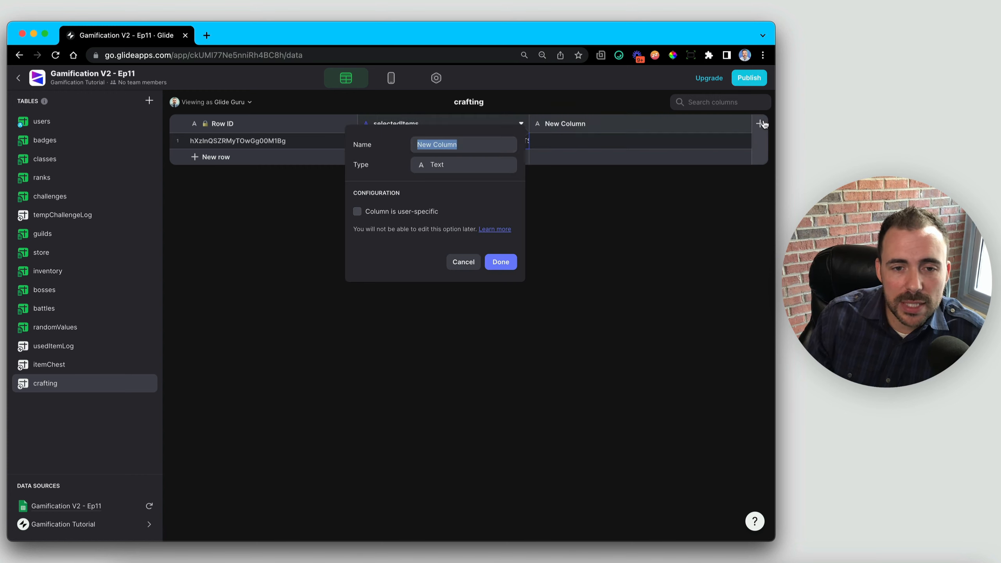
text(split)
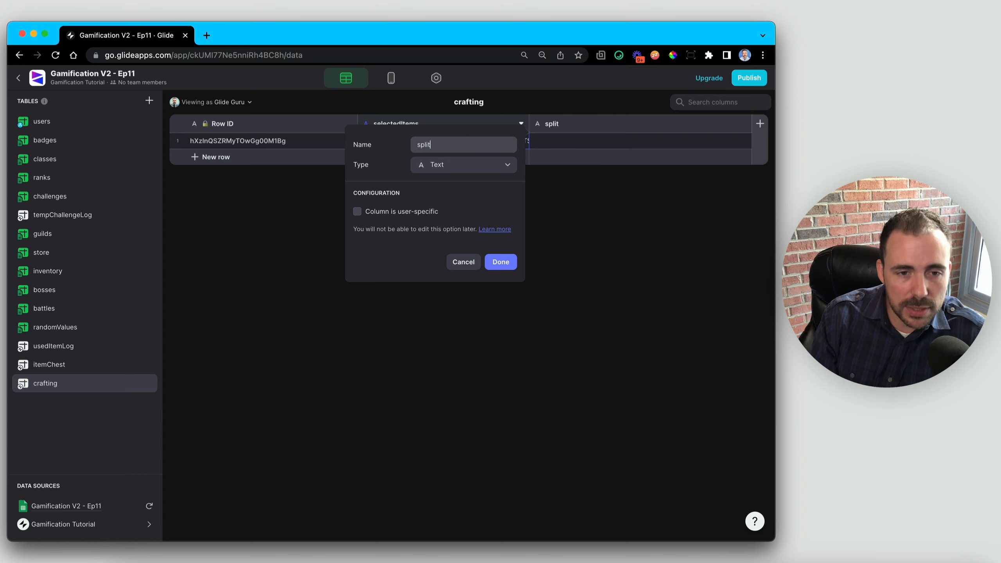
text(Selected)
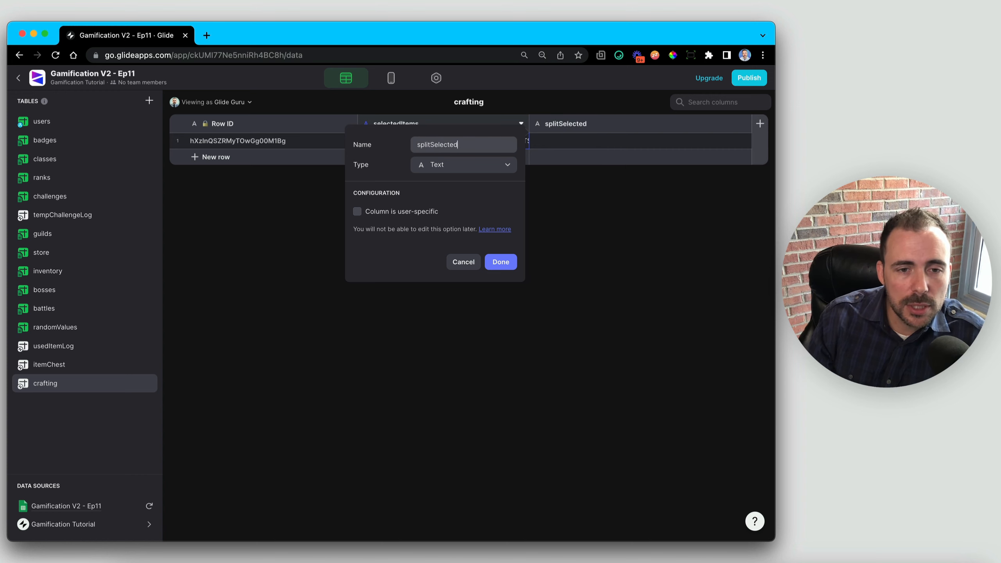
click(499, 167)
text(x)
key(BackSpace)
text(spli)
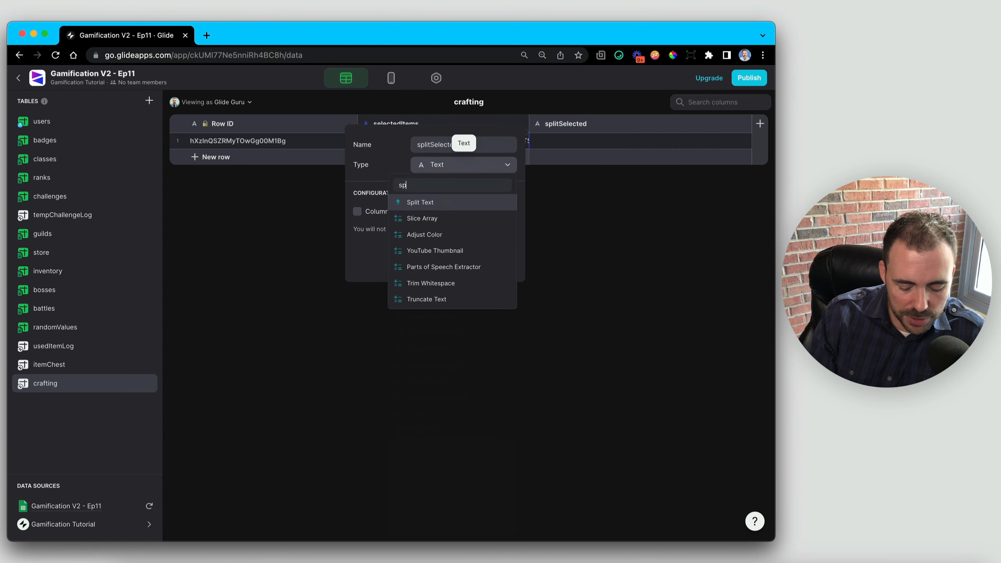
click(431, 201)
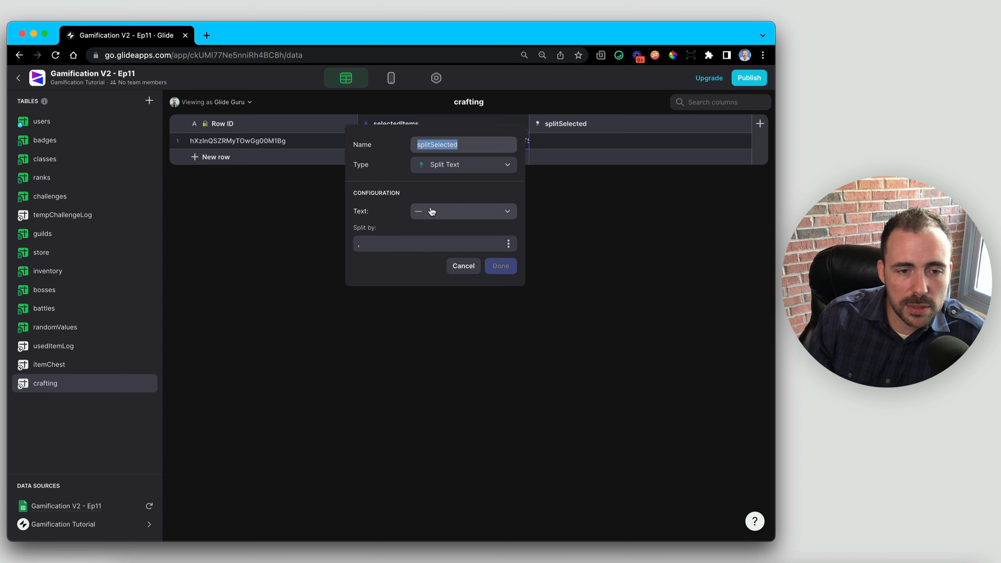
click(430, 210)
click(431, 282)
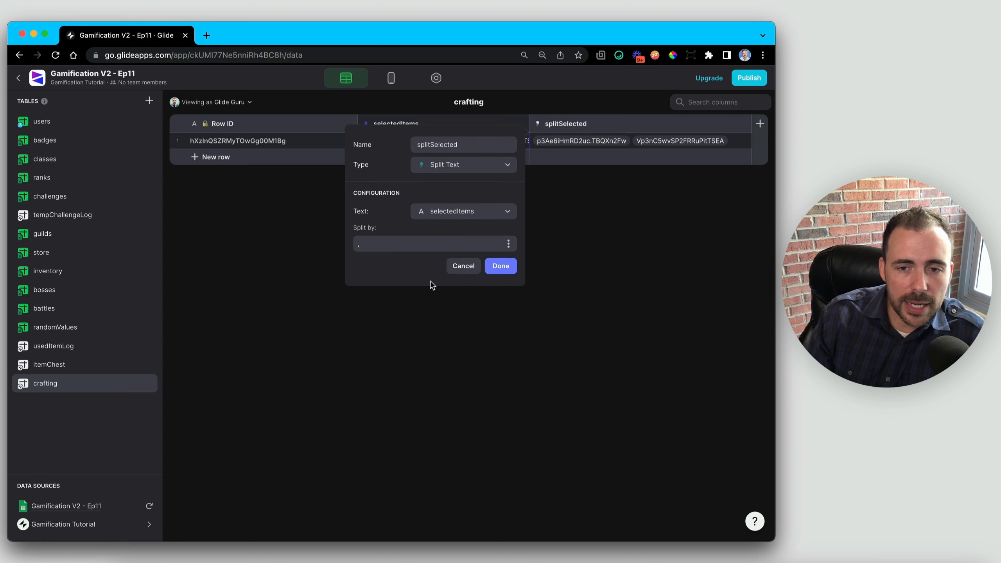
click(499, 267)
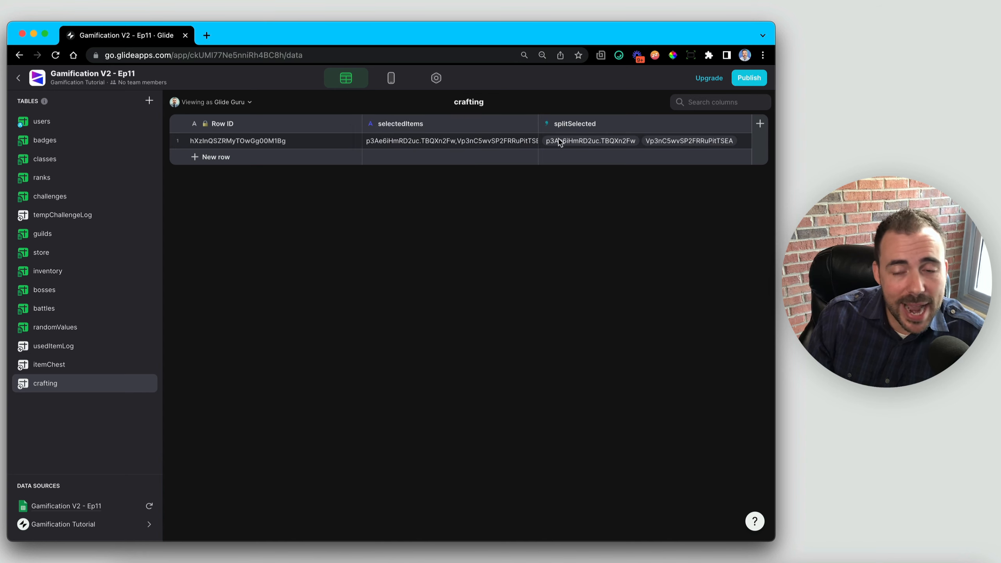
- Add a Relation column named rel_selectedItems matching splitSelected to the inventory table's Row ID, with Match multiple enabled
click(759, 124)
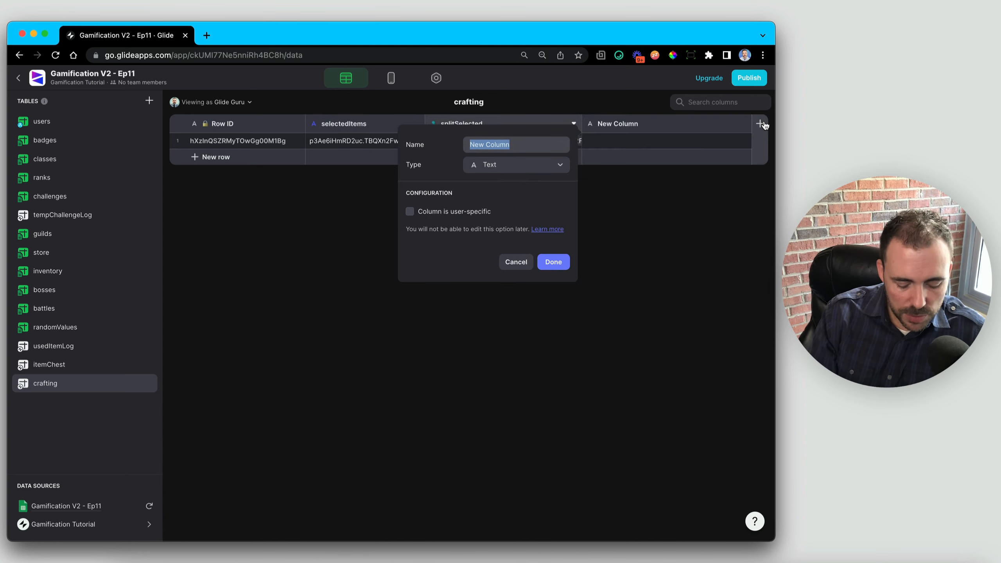
text(rel_selectedI)
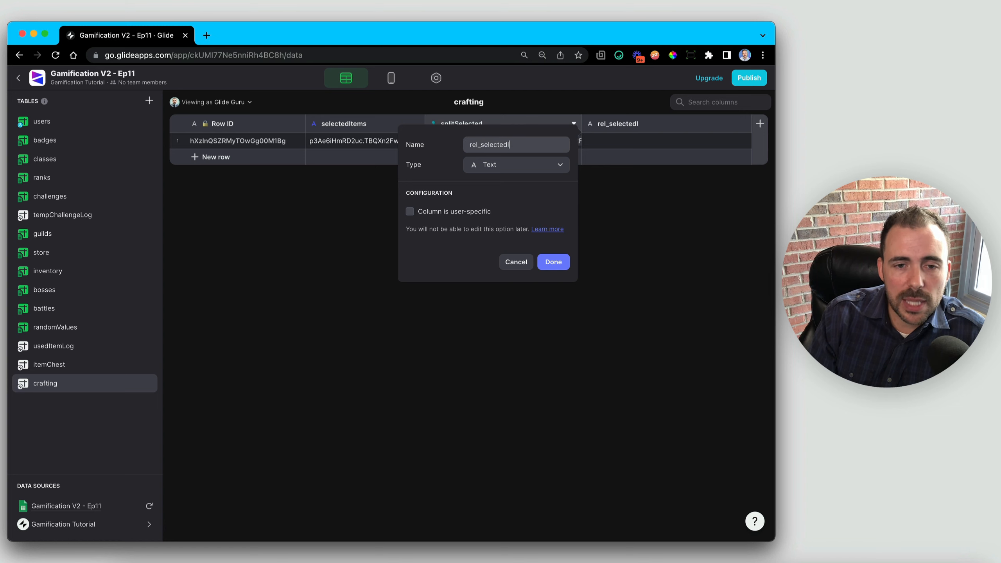
text(tems)
click(514, 165)
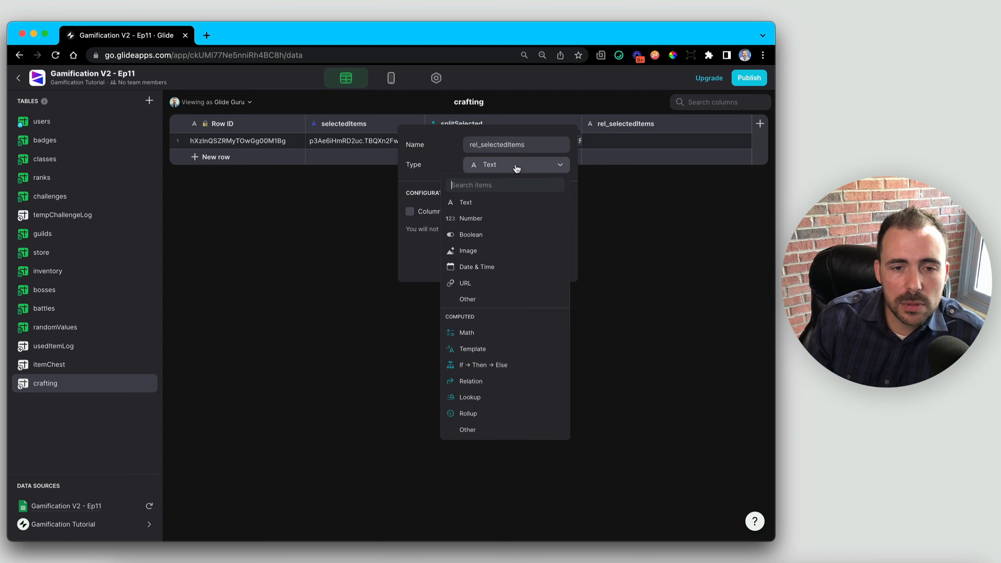
text(re)
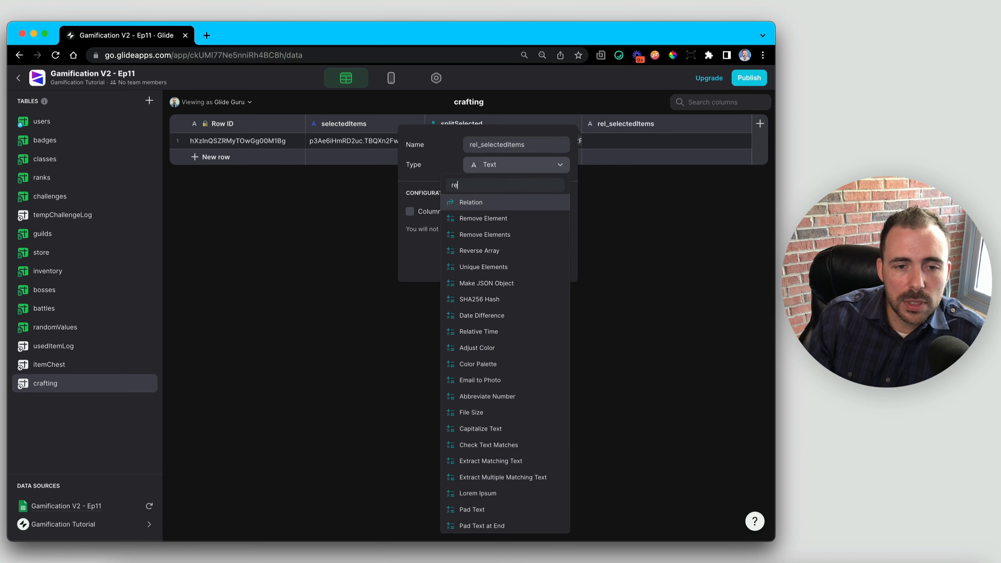
click(501, 202)
click(485, 225)
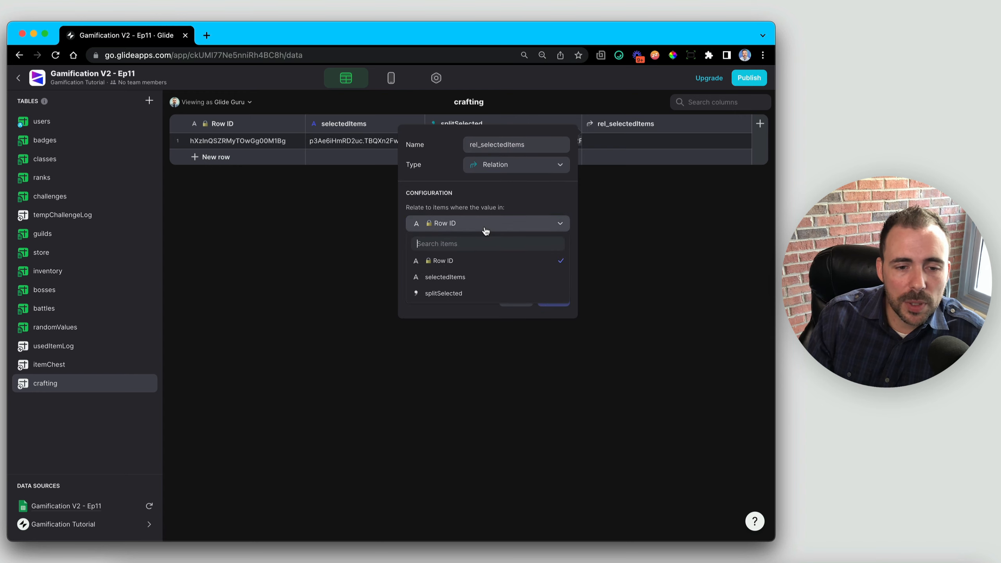
click(444, 293)
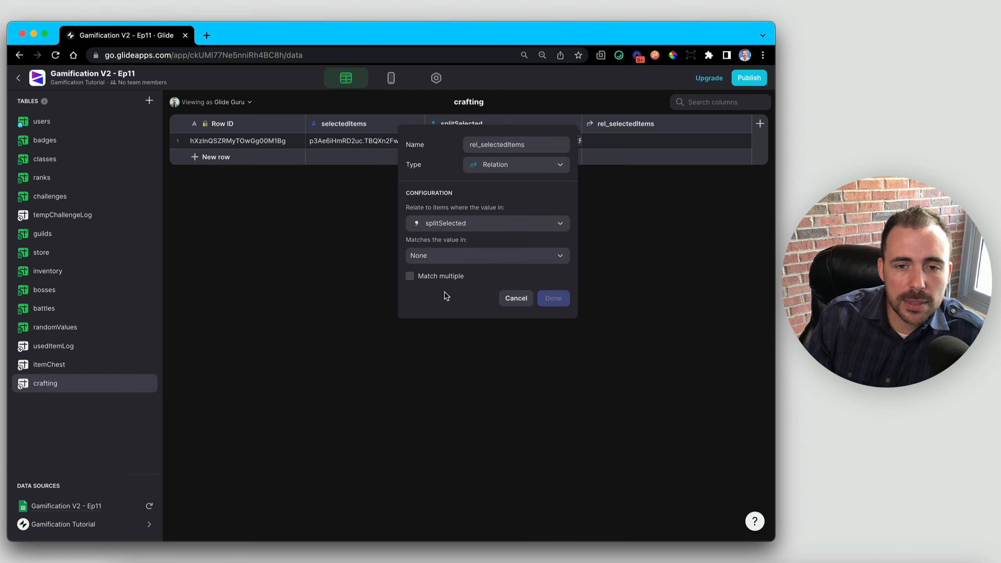
click(459, 256)
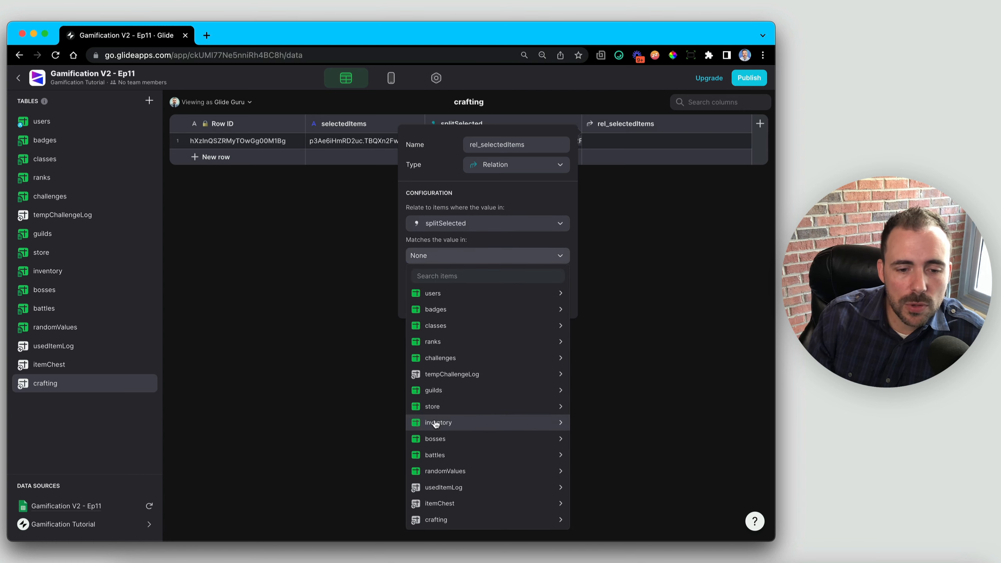
mouse_move(436, 421)
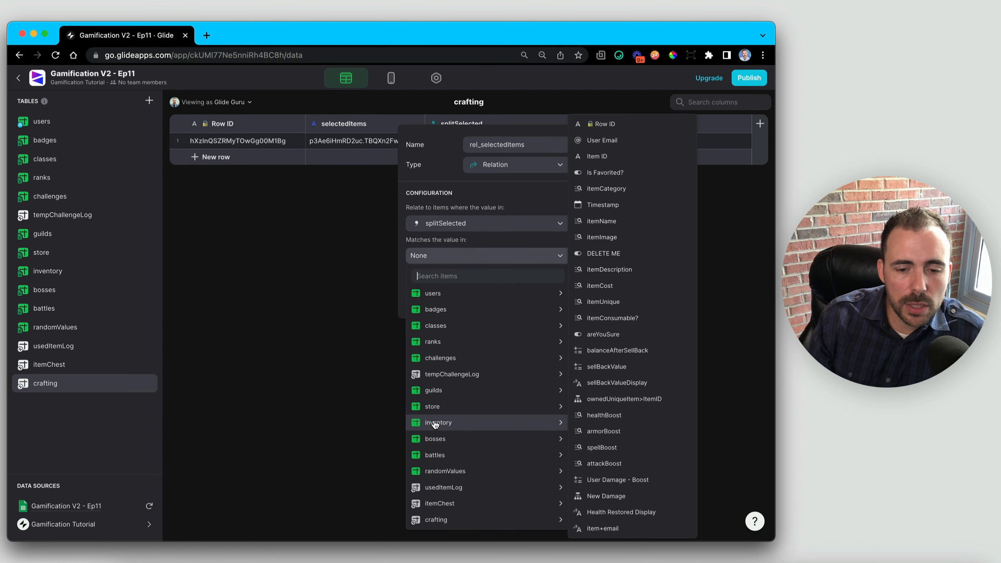
click(618, 131)
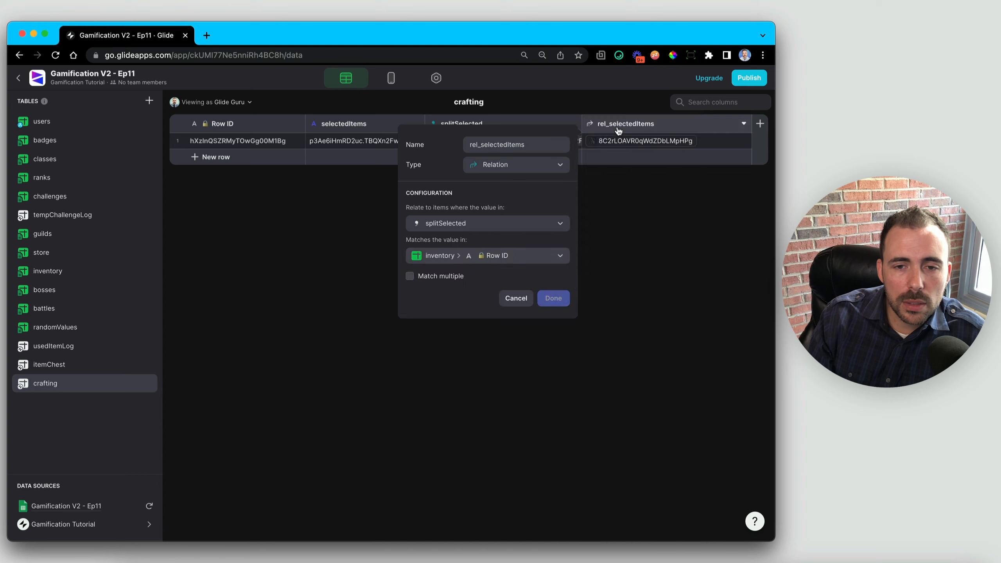
click(429, 278)
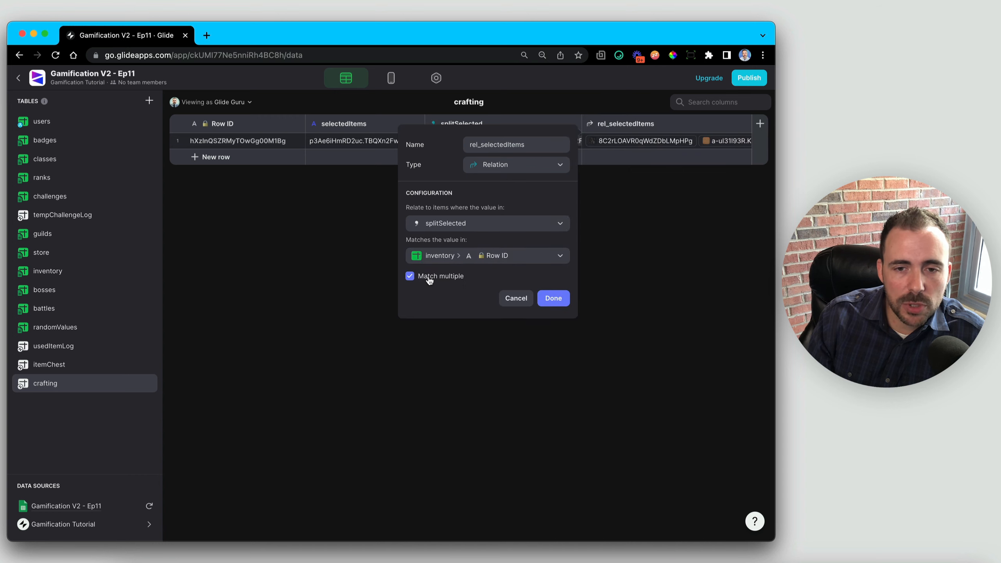
click(554, 299)
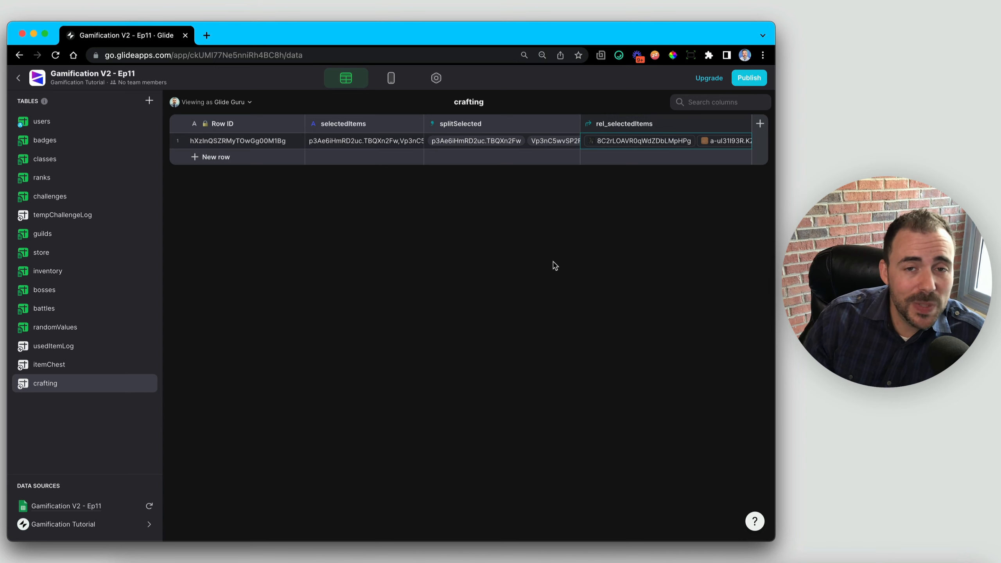
- Add a Lookup column named lookupSelectedItems that returns itemName through the rel_selectedItems relation
click(759, 125)
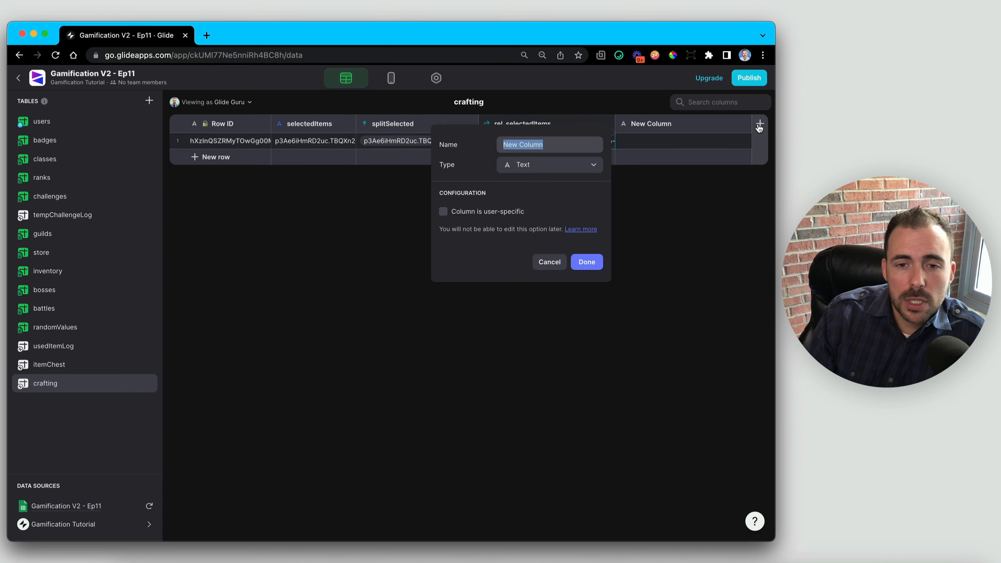
text(look)
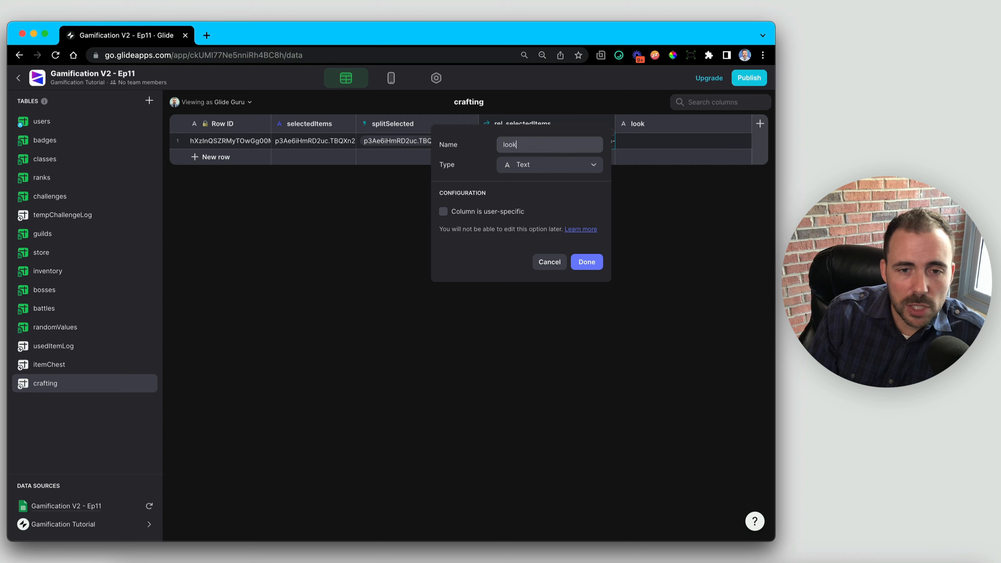
text(upS)
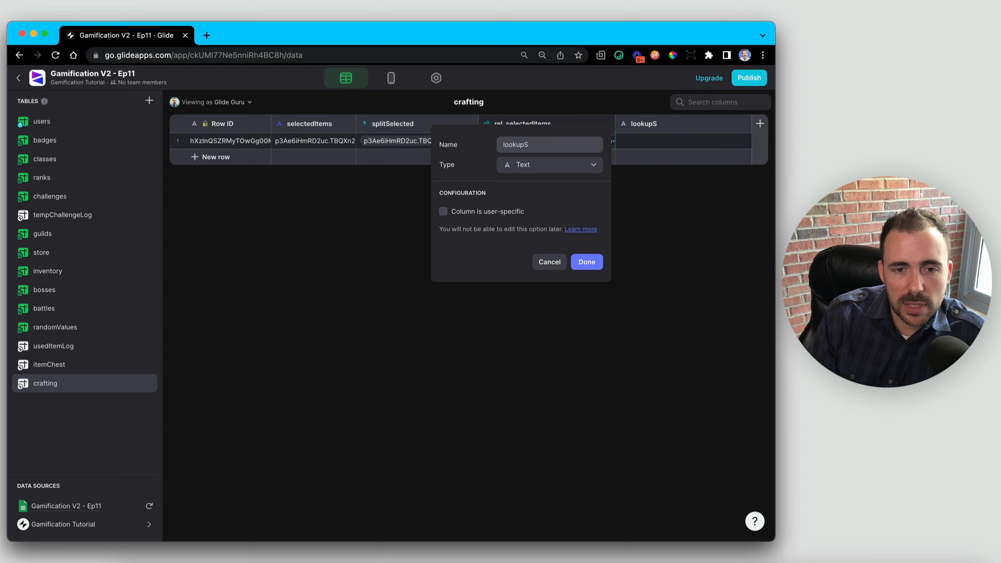
text(electedItems)
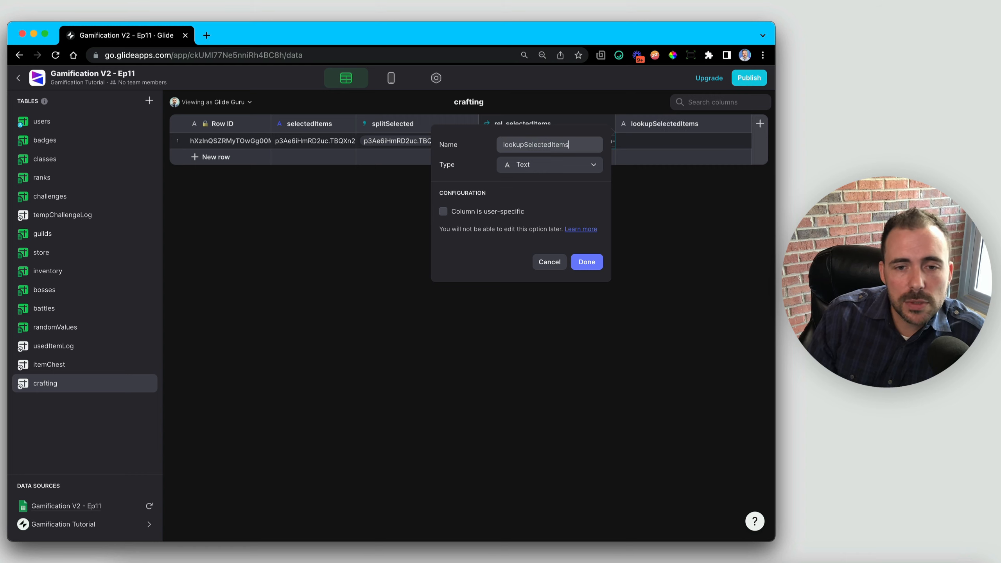
click(580, 166)
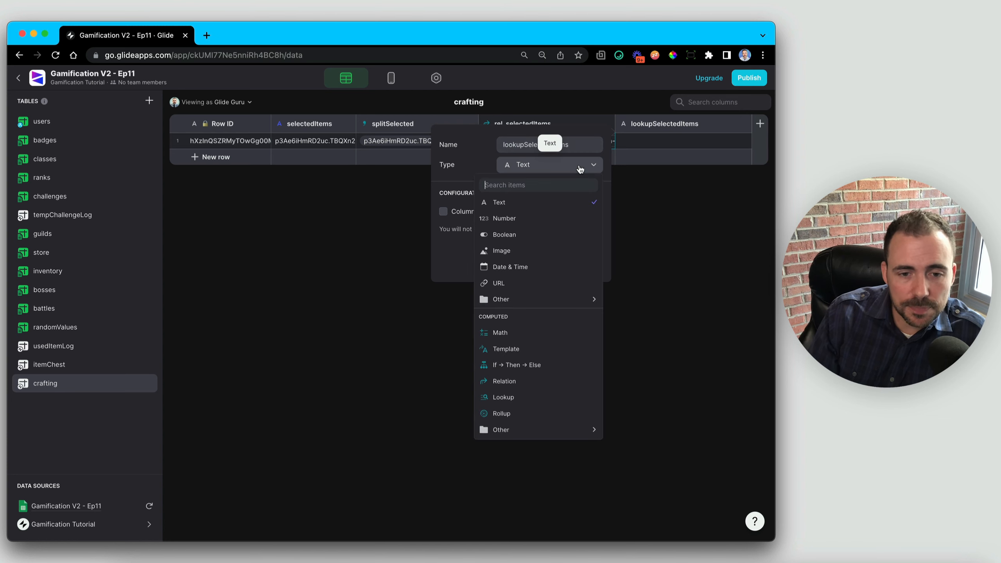
click(530, 396)
click(473, 223)
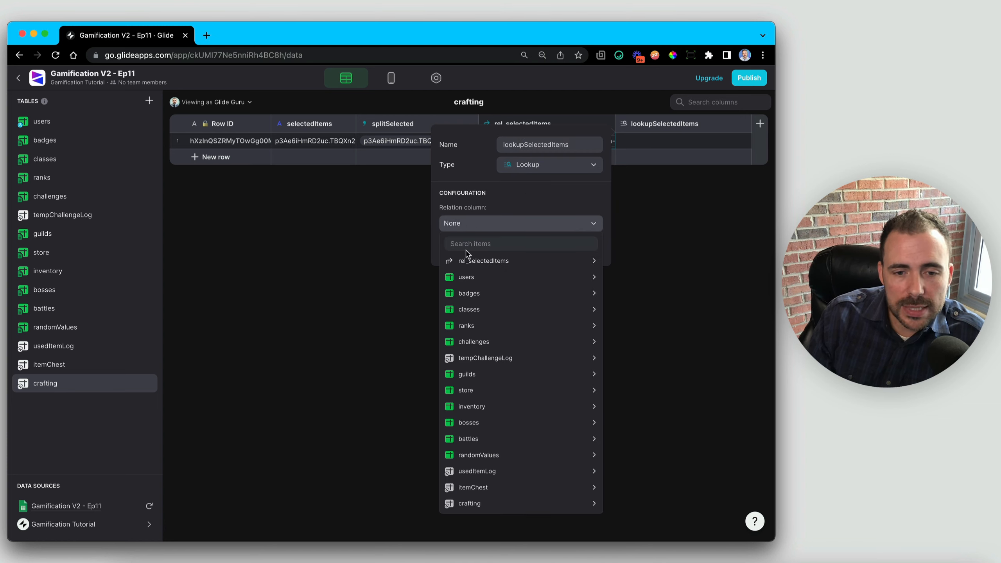
mouse_move(466, 260)
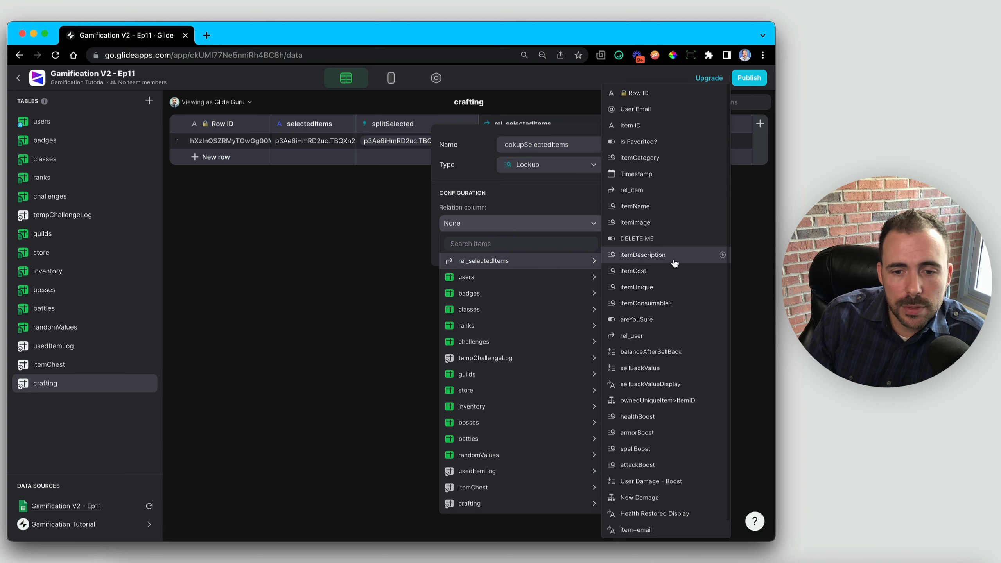
click(650, 206)
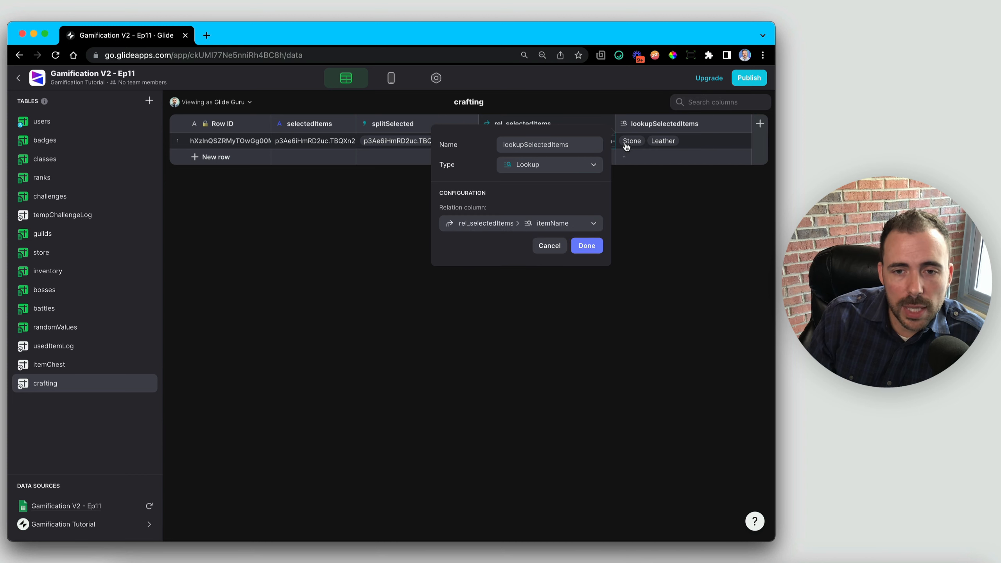
click(588, 248)
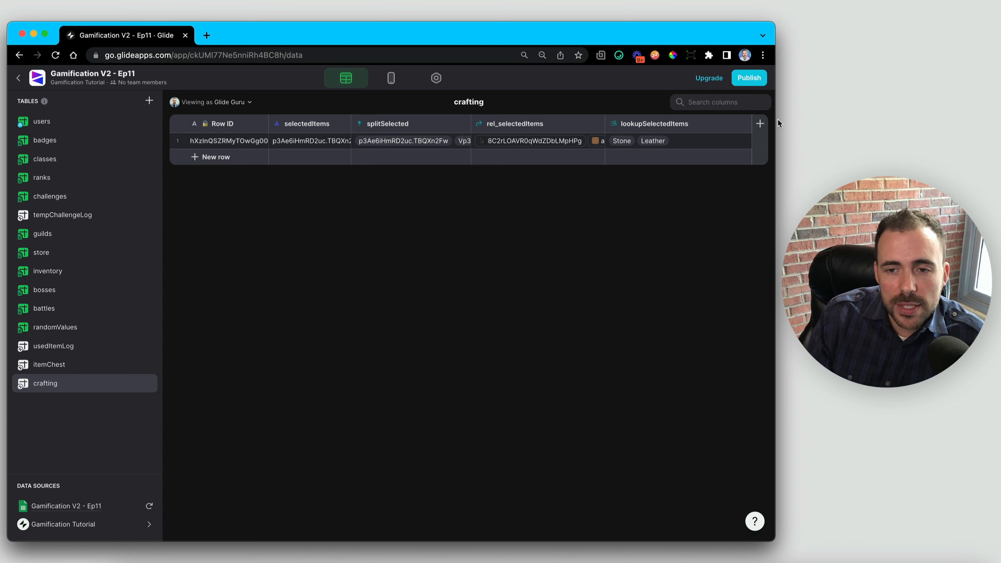
- Add a Sort Array column named sortItems that uses lookupSelectedItems as its values
click(760, 124)
text(sort)
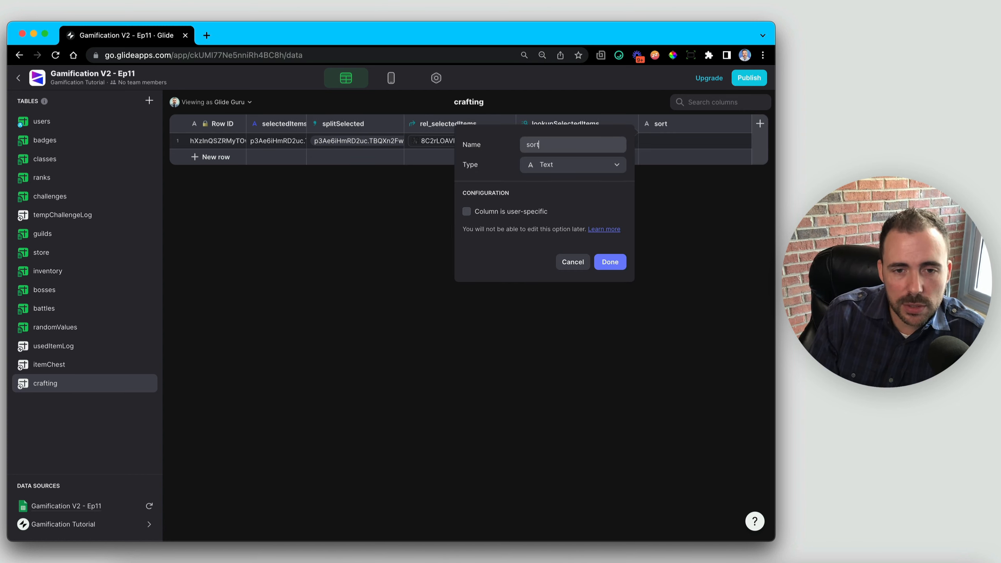
text(Items)
click(586, 166)
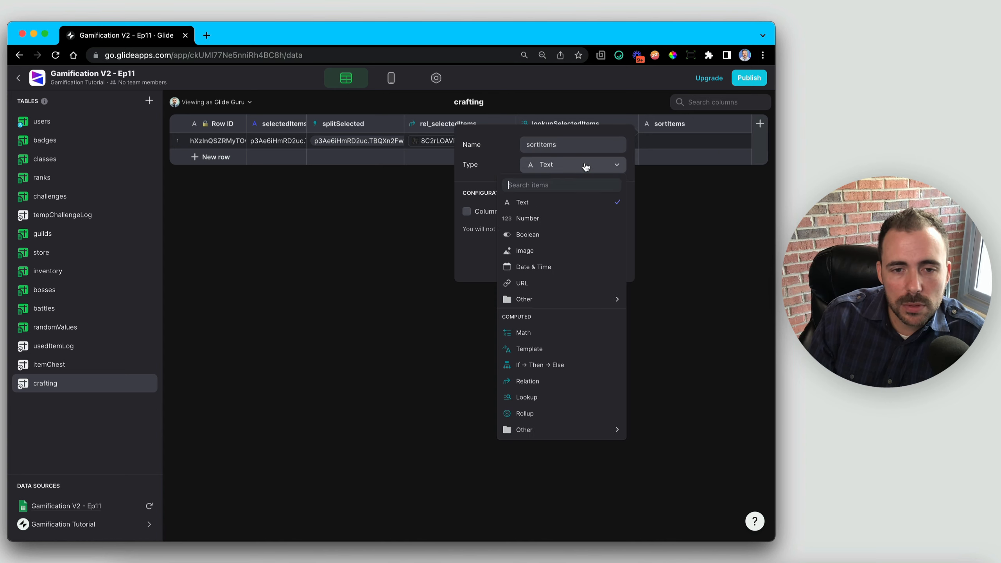
text(sor)
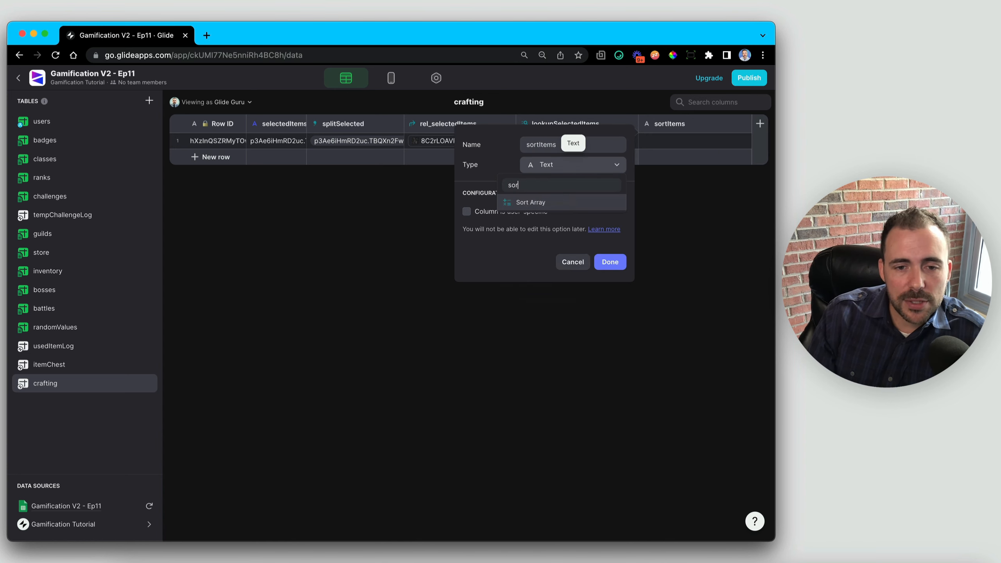
click(523, 203)
click(511, 275)
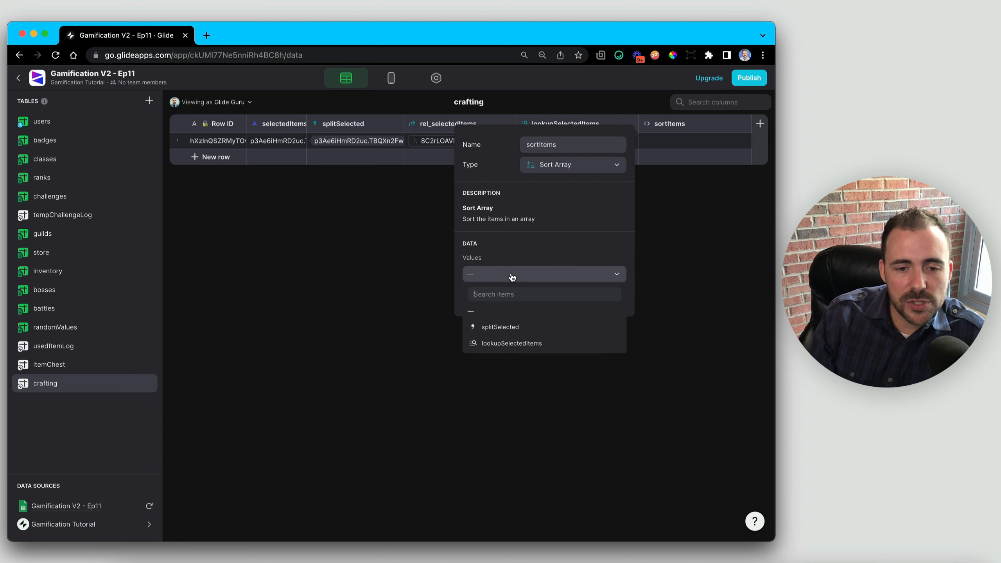
click(507, 350)
click(611, 298)
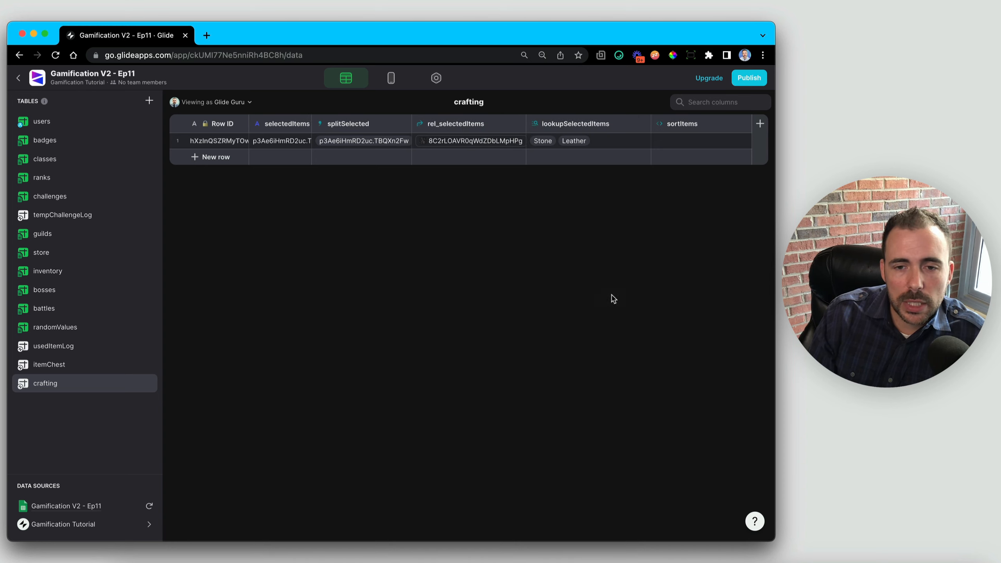
- Add a Joined List column named joinSortItems to the crafting table that joins the sortItems texts with a comma
click(759, 123)
text(join)
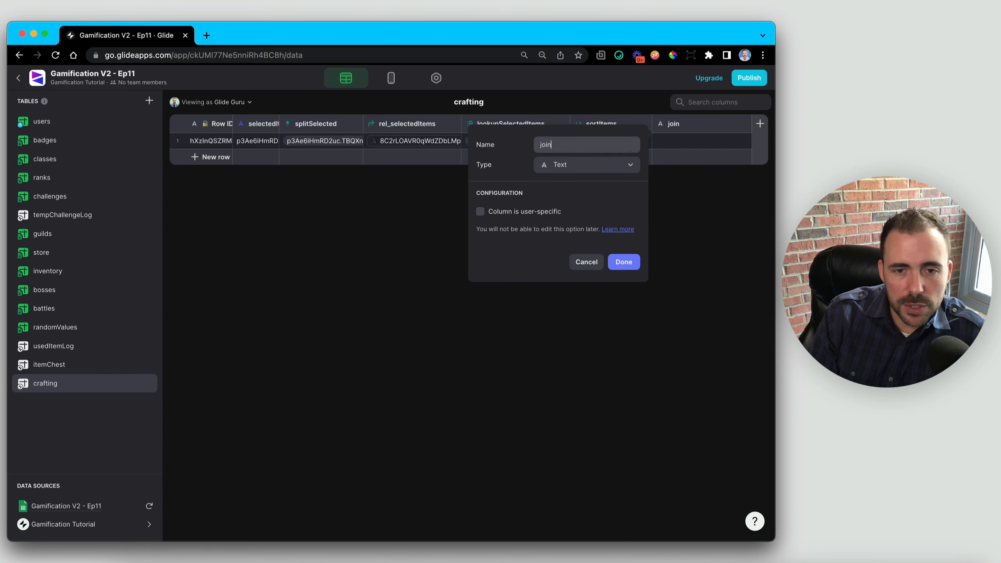
text(SortIt)
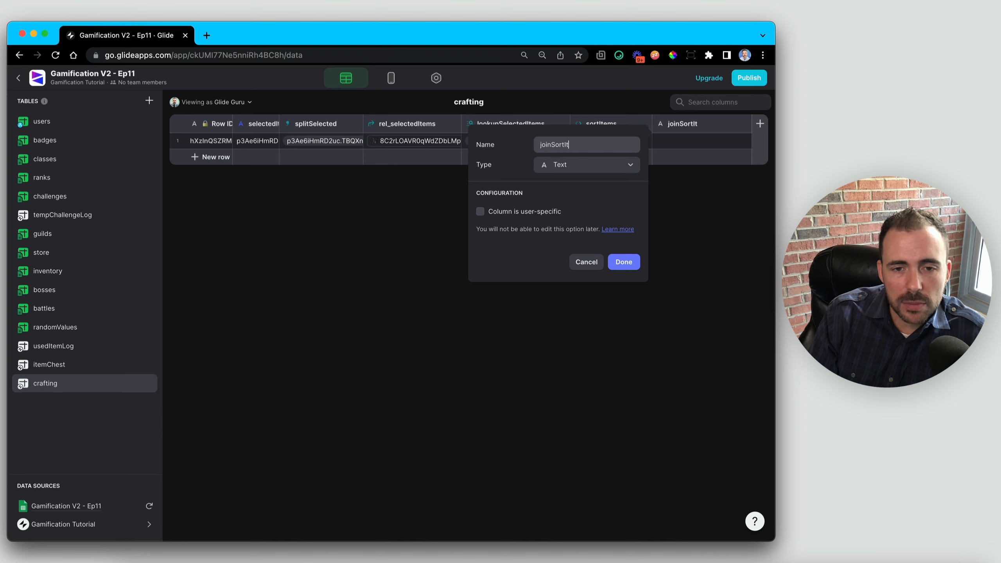
text(ems)
click(575, 166)
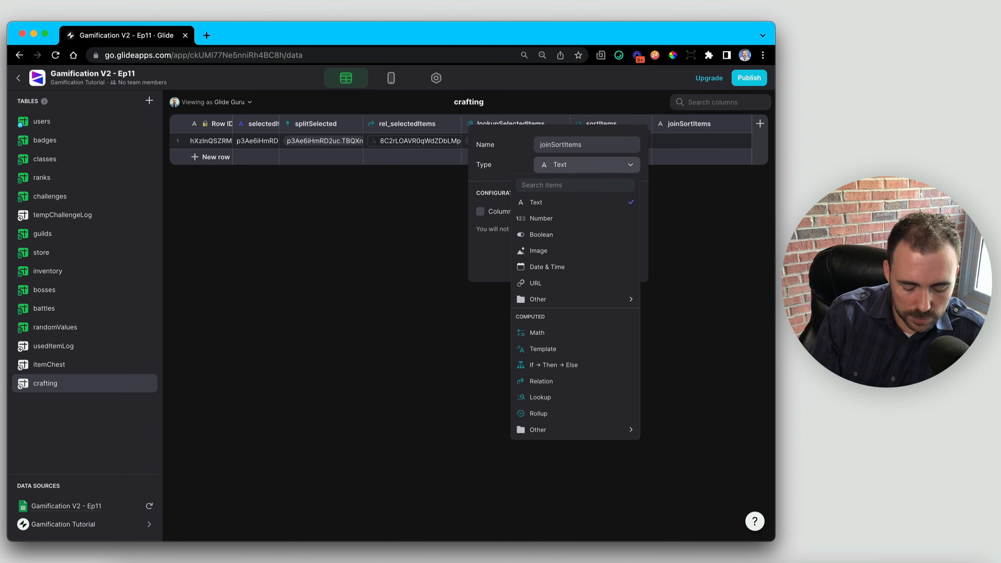
text(joi)
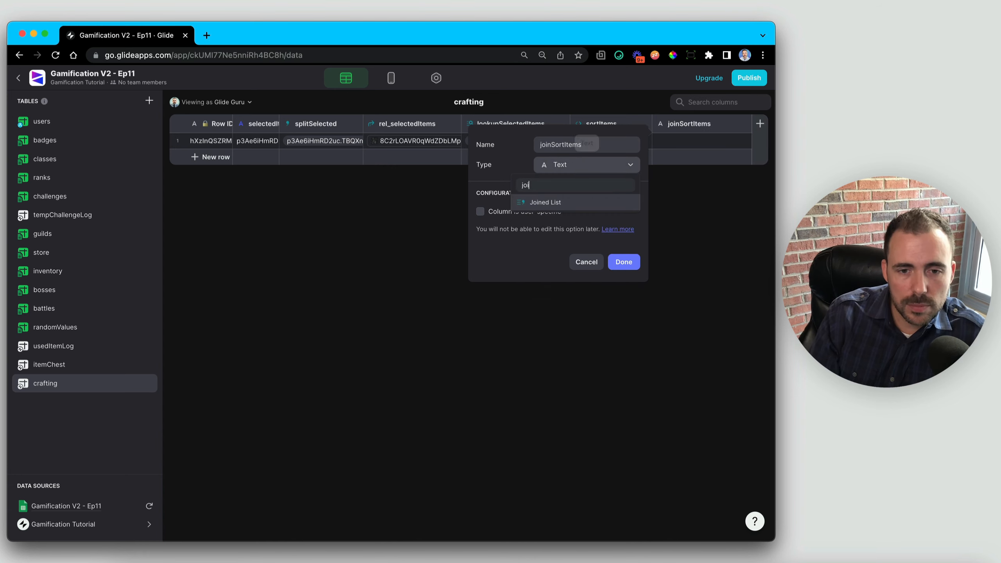
click(536, 203)
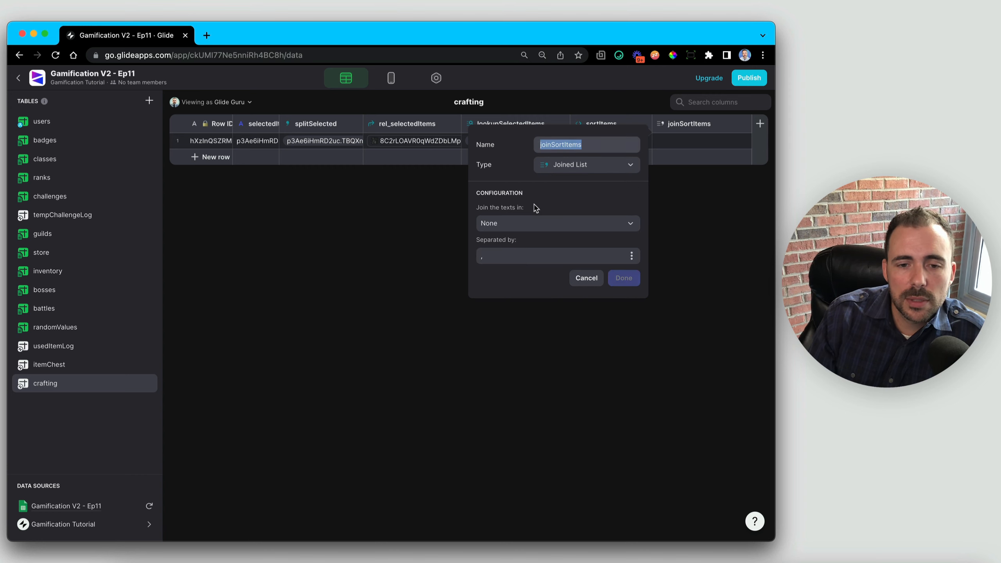
click(500, 233)
click(505, 310)
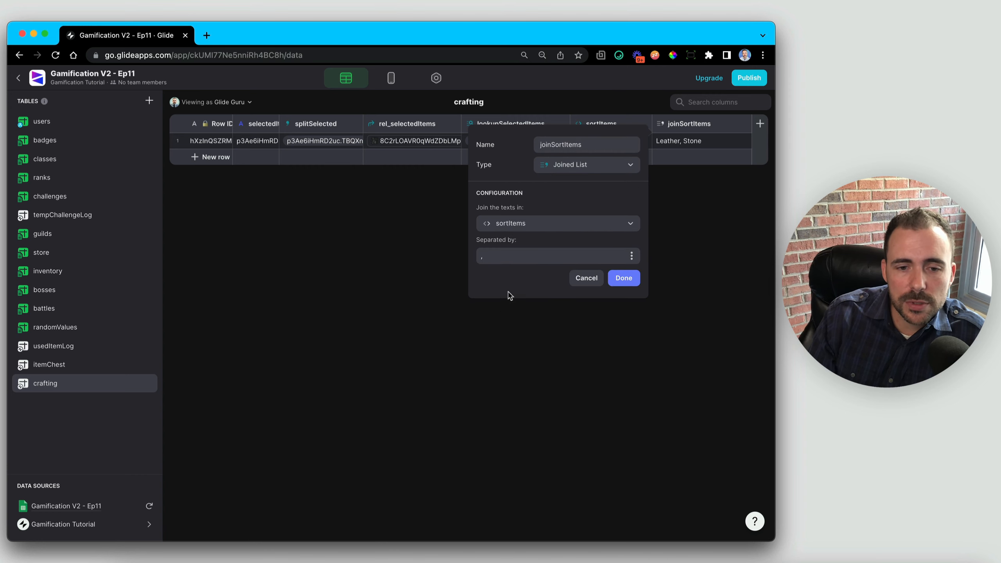
click(623, 279)
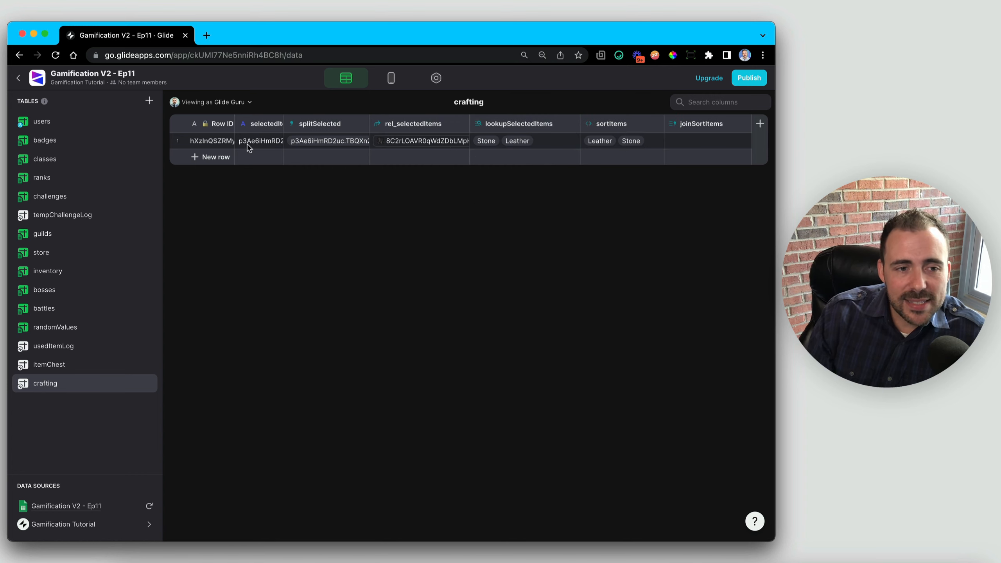
- Widen the selectedItems column and examine how its row IDs lead to the joined item names in joinSortItems
drag(281, 125, 346, 124)
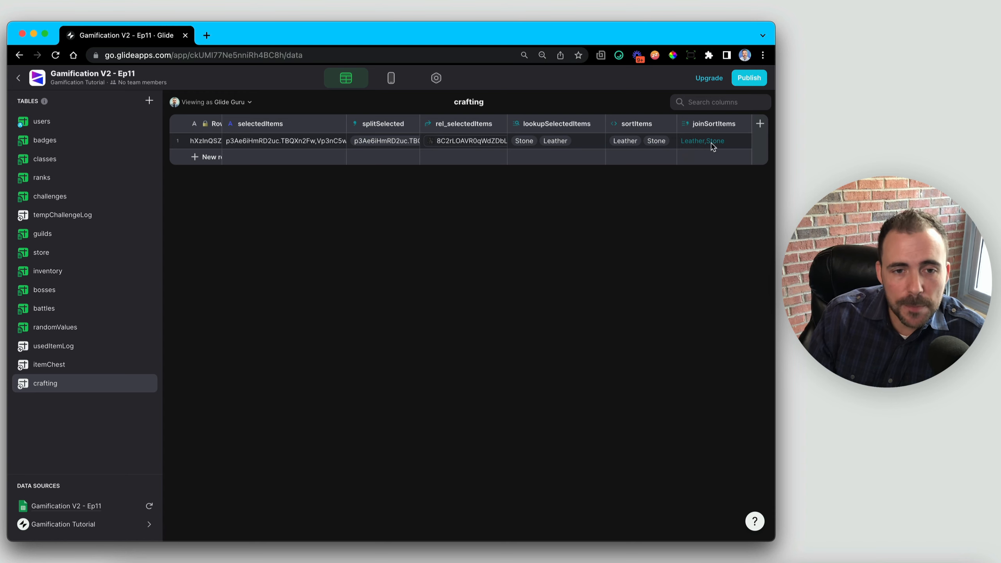
click(457, 129)
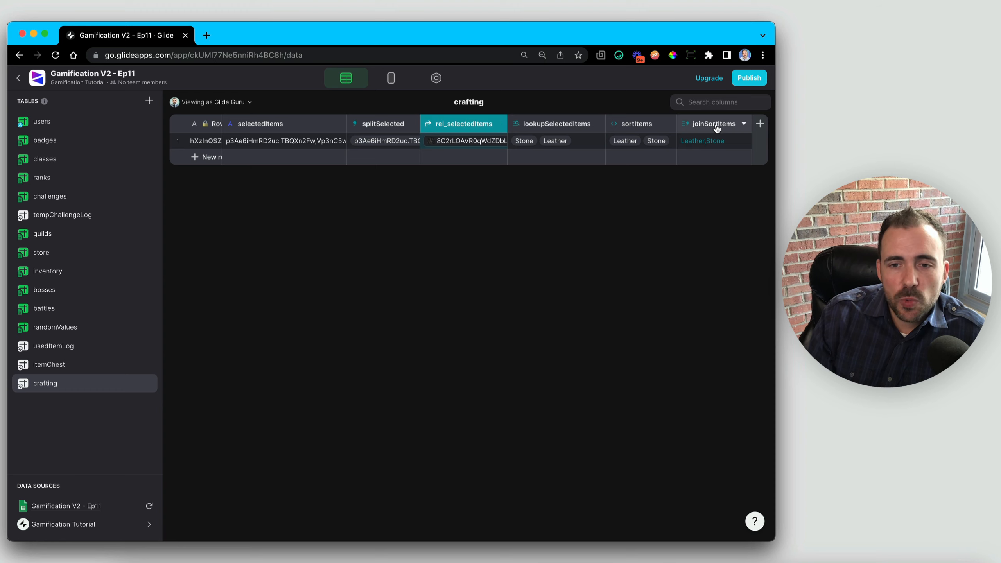
click(704, 142)
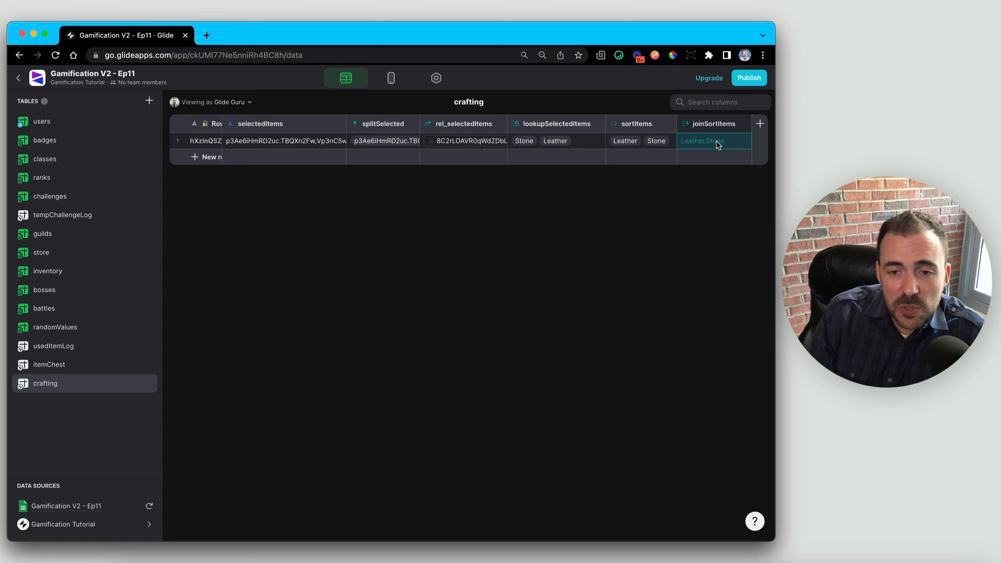
click(715, 127)
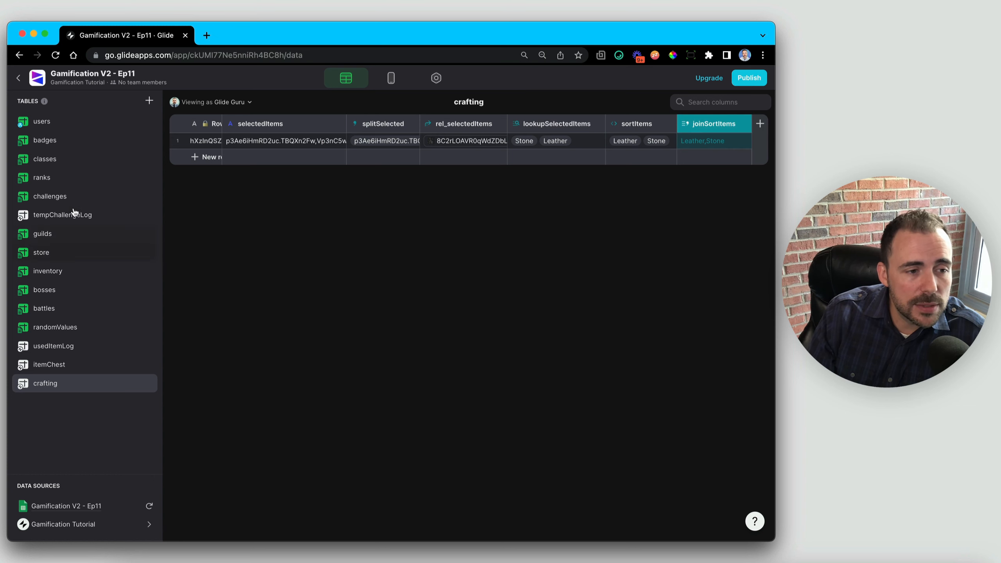
- Examine the craftingMaterialsSplitSortedJoined column in the store table as the counterpart to match against joinSortItems
click(61, 252)
scroll(576, 172, right, 5)
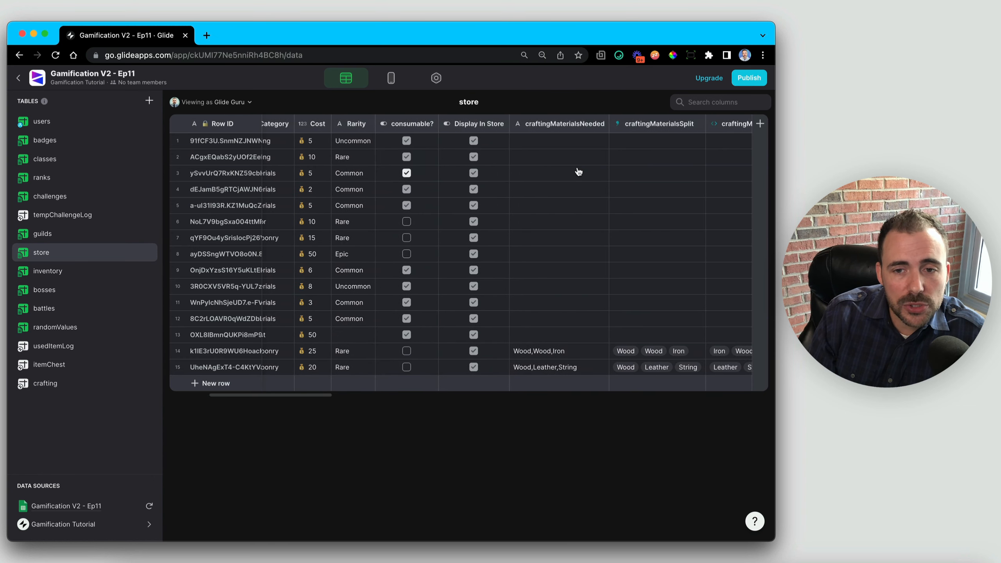
scroll(708, 127, right, 10)
click(715, 127)
scroll(678, 141, right, 5)
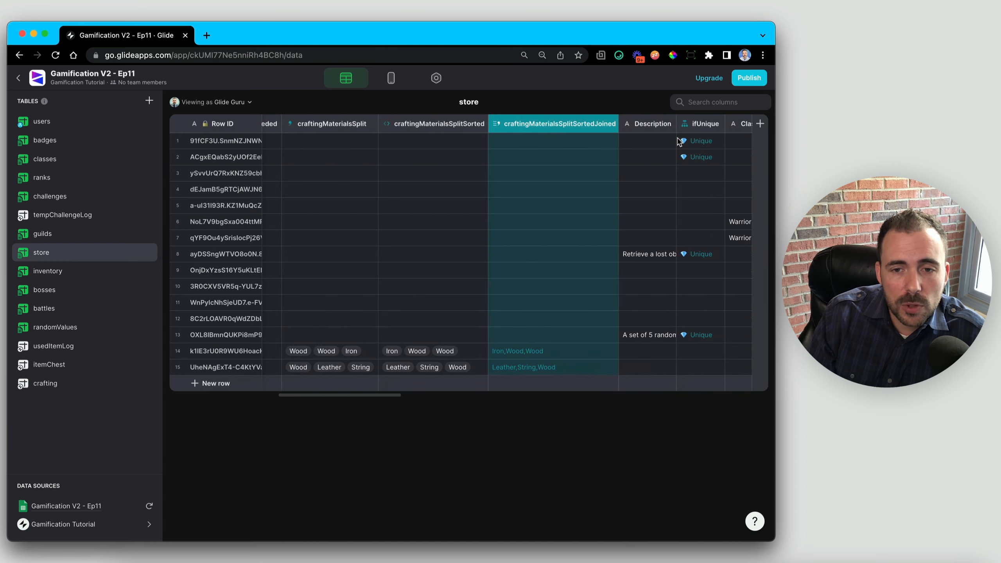
scroll(679, 141, right, 2)
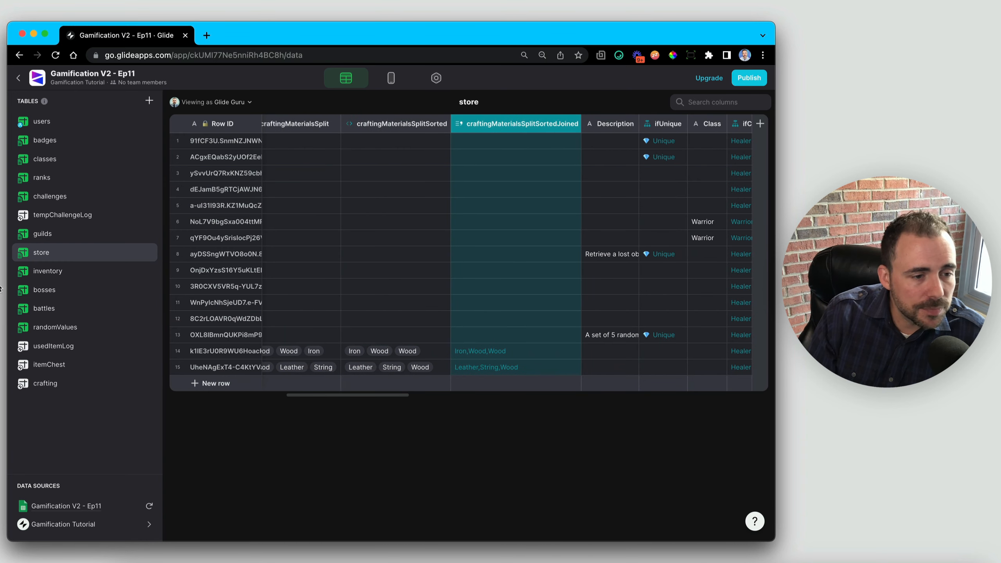
- Add a Relation column named rel_craftedItem to the crafting table, matching joinSortItems to the store table's craftingMaterialsSplitSortedJoined, with Match multiple off
click(46, 383)
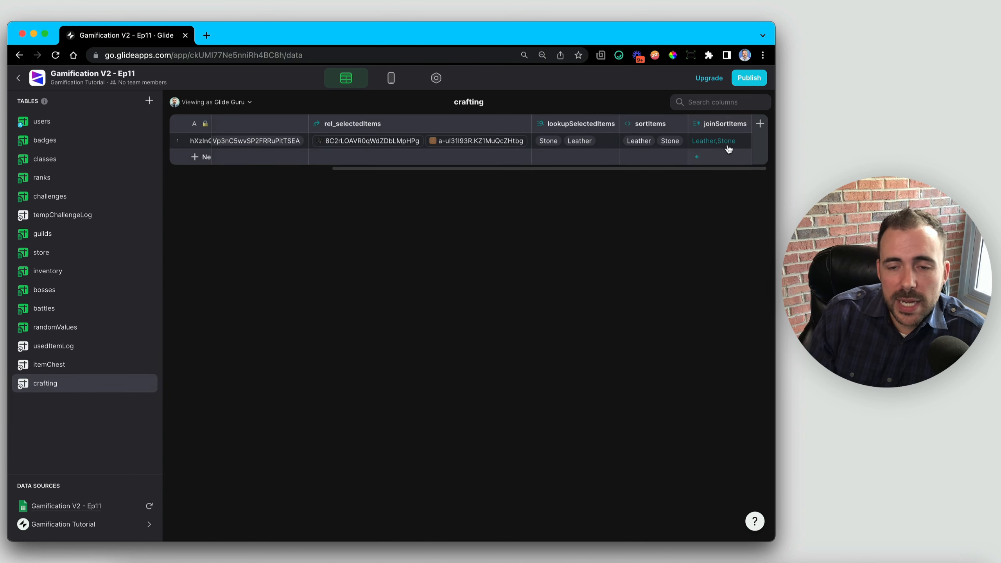
click(760, 123)
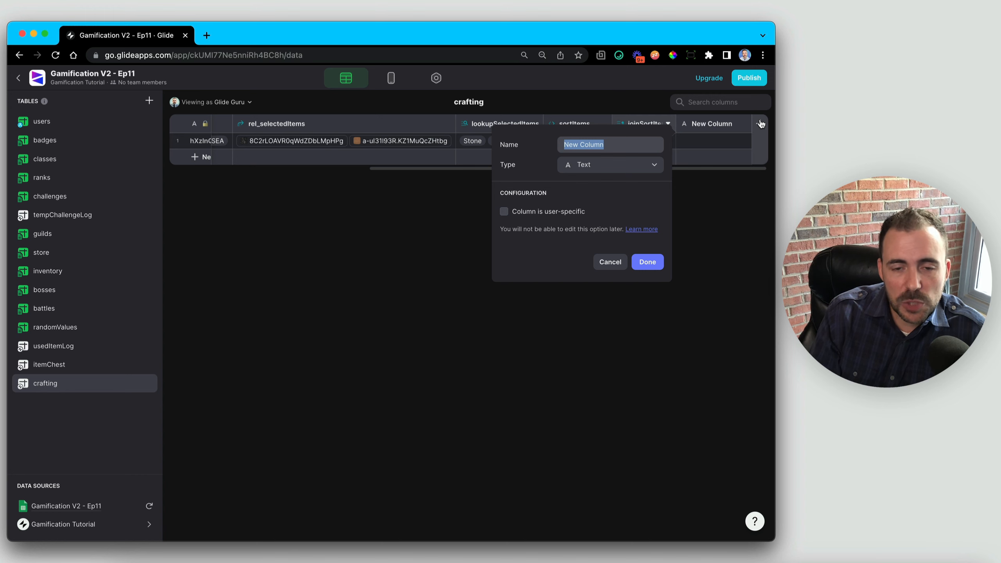
text(rel_crafte)
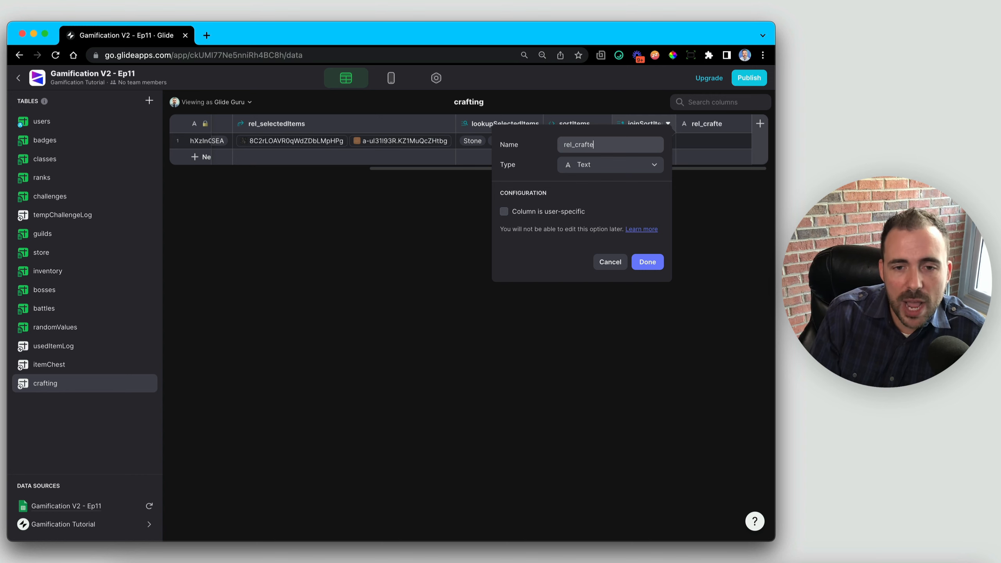
text(dItem)
click(644, 166)
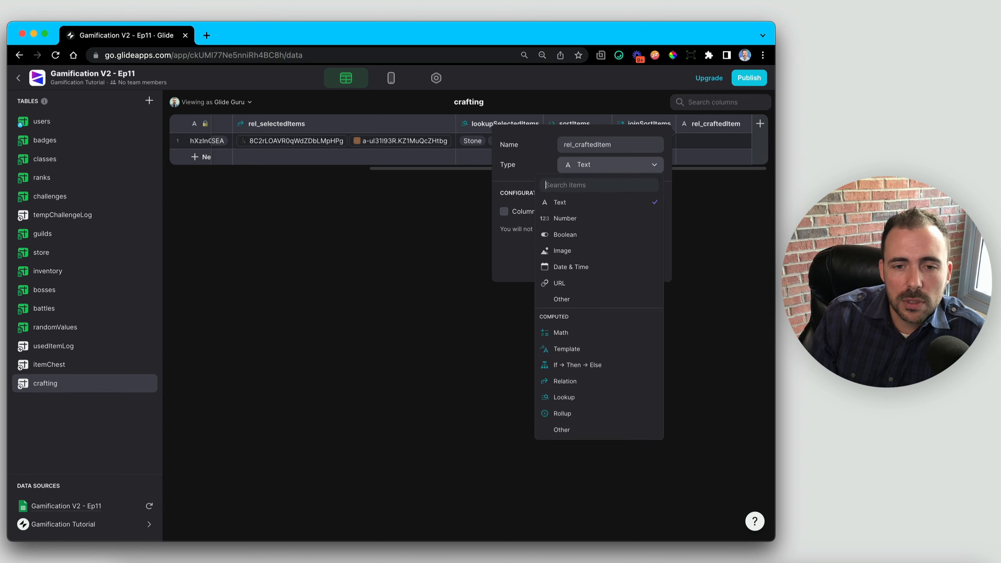
text(re)
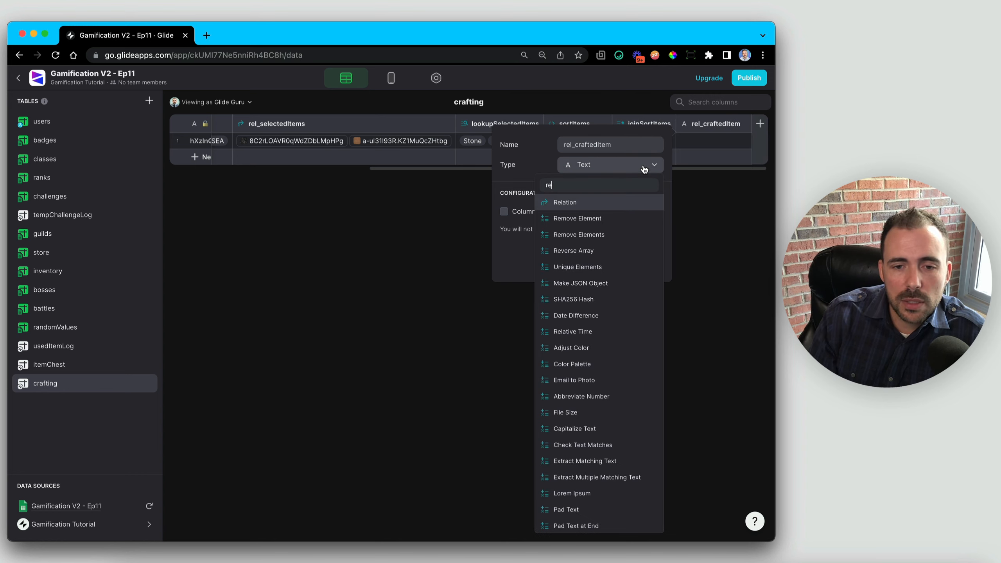
click(572, 205)
click(551, 225)
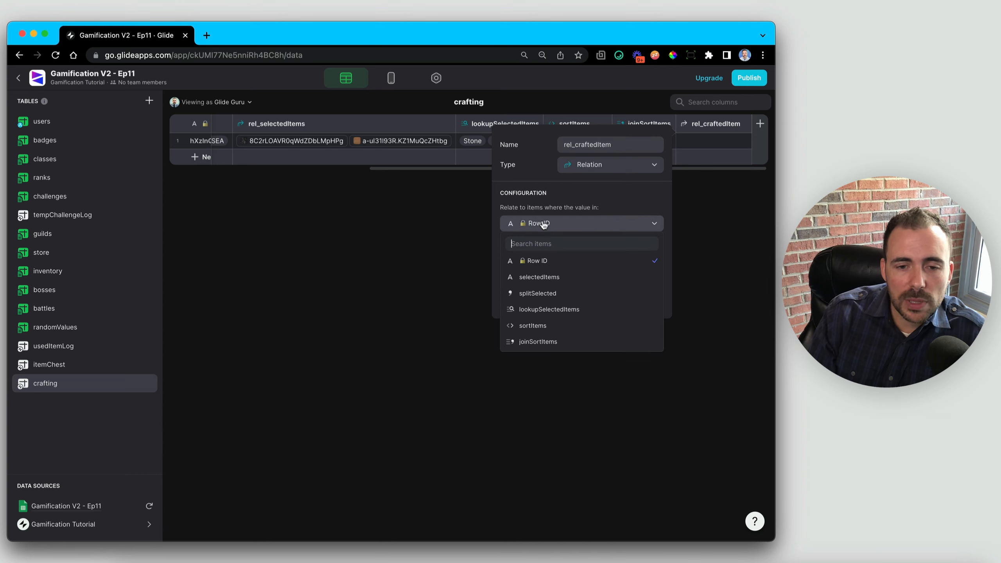
click(541, 342)
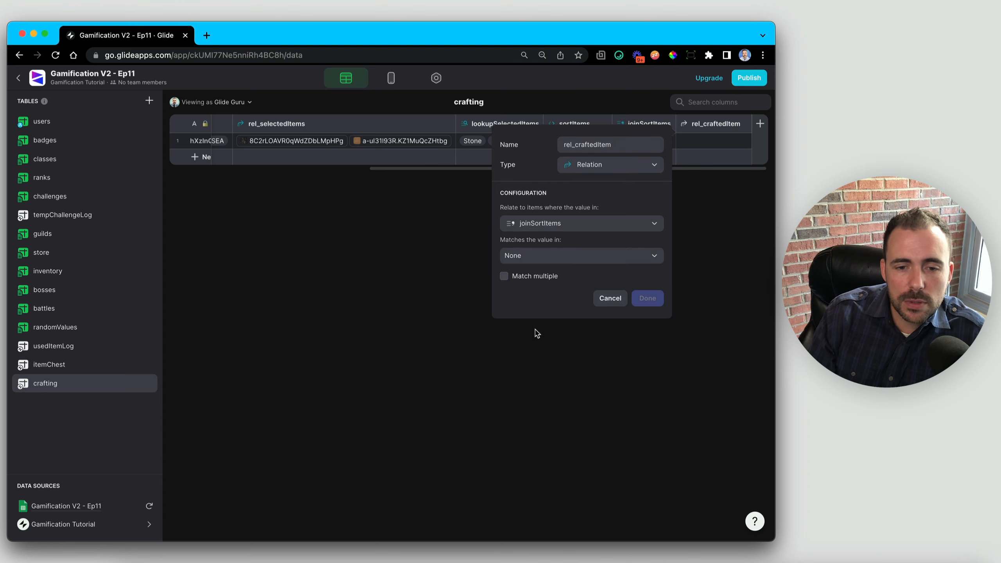
click(534, 257)
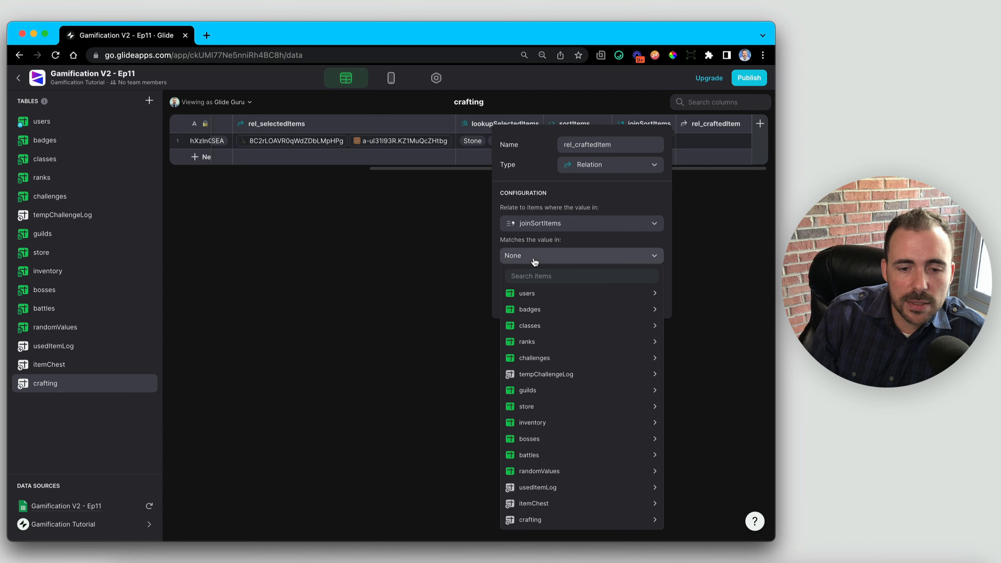
mouse_move(538, 397)
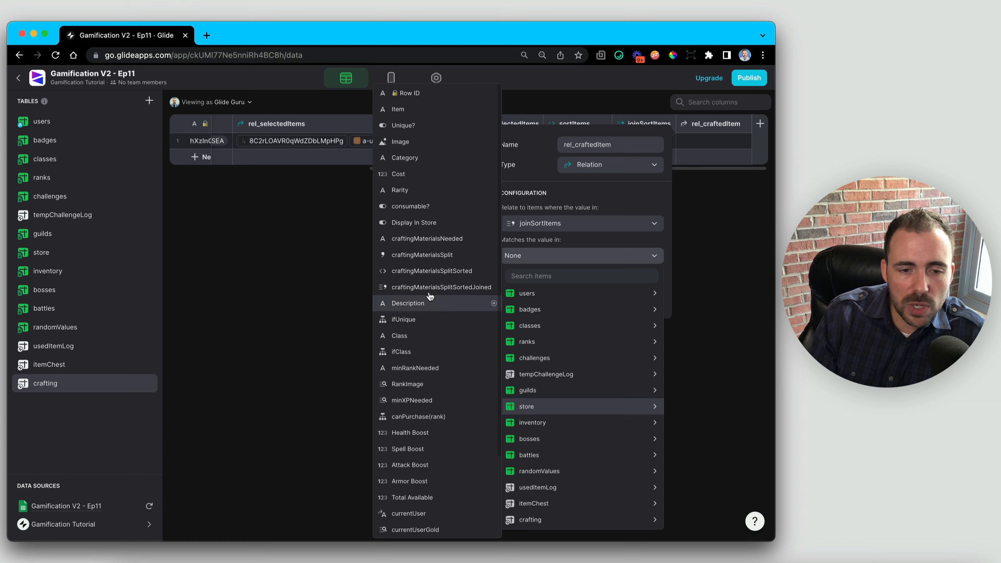
click(441, 287)
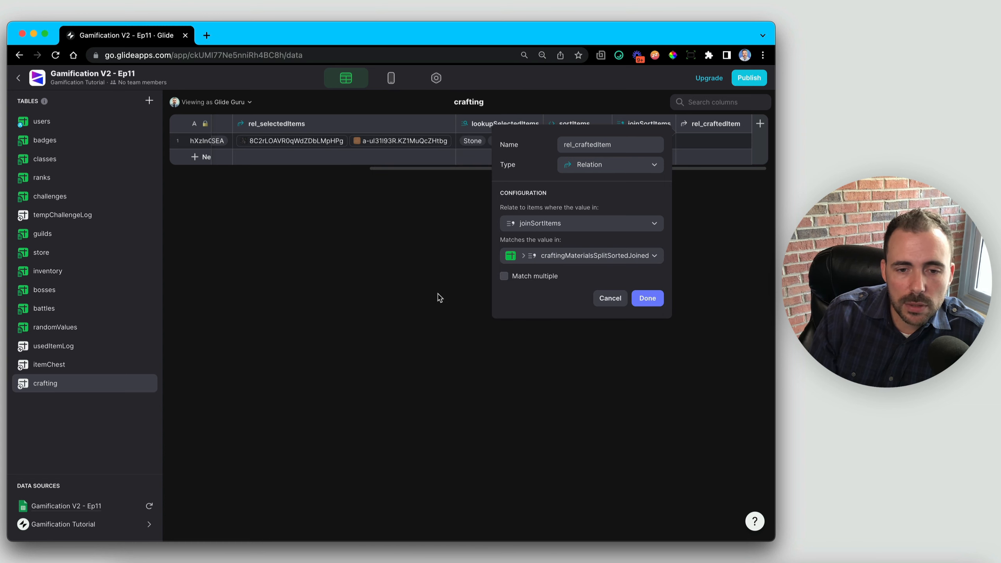
click(650, 298)
- Review the rel_craftedItem relation's settings and check its cell against the joinSortItems value
double_click(712, 129)
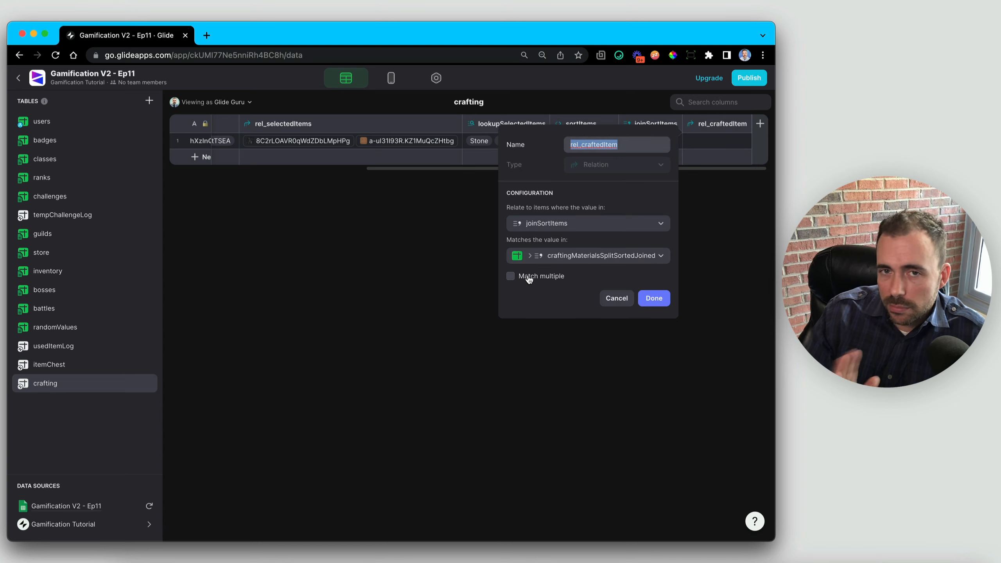
click(664, 304)
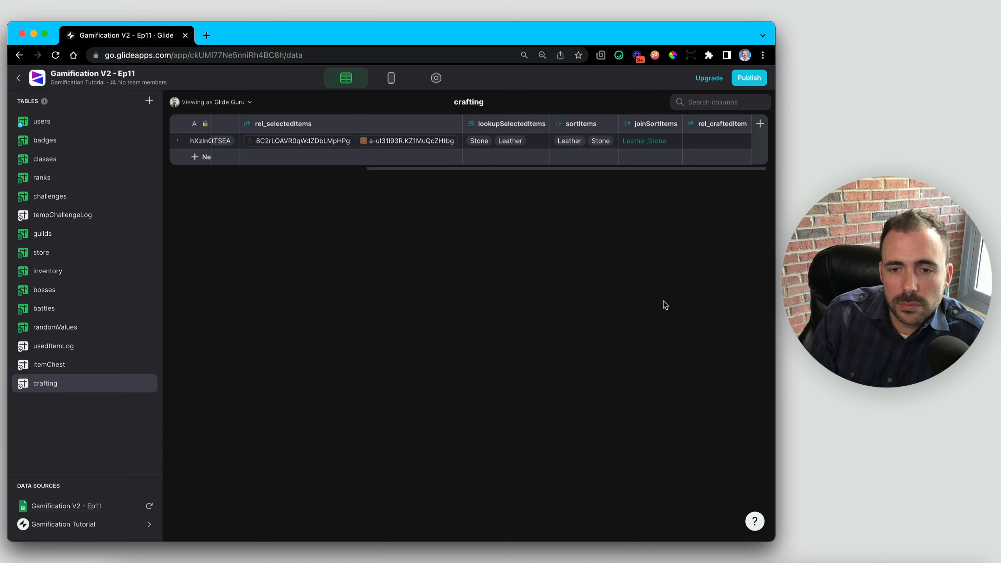
click(716, 143)
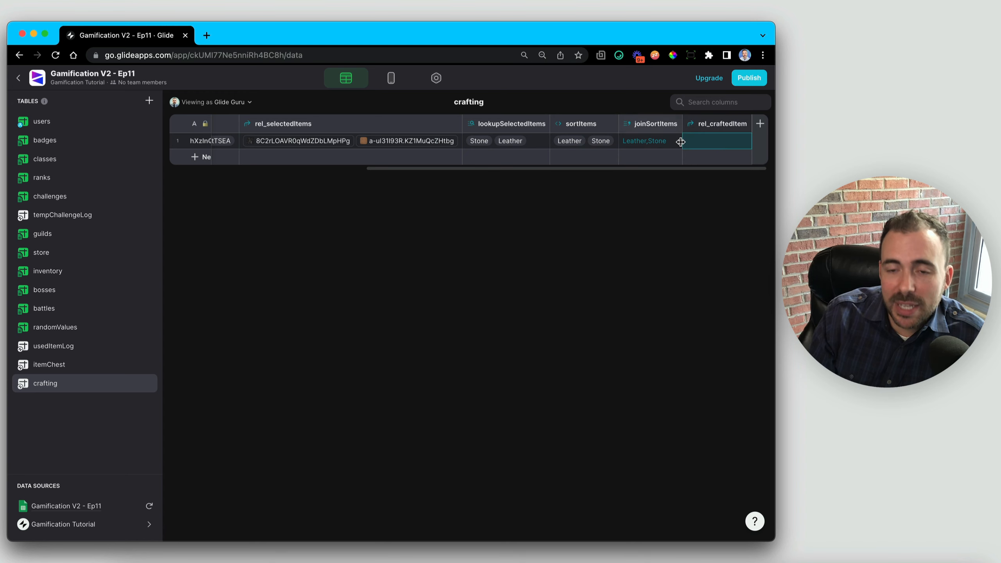
click(638, 148)
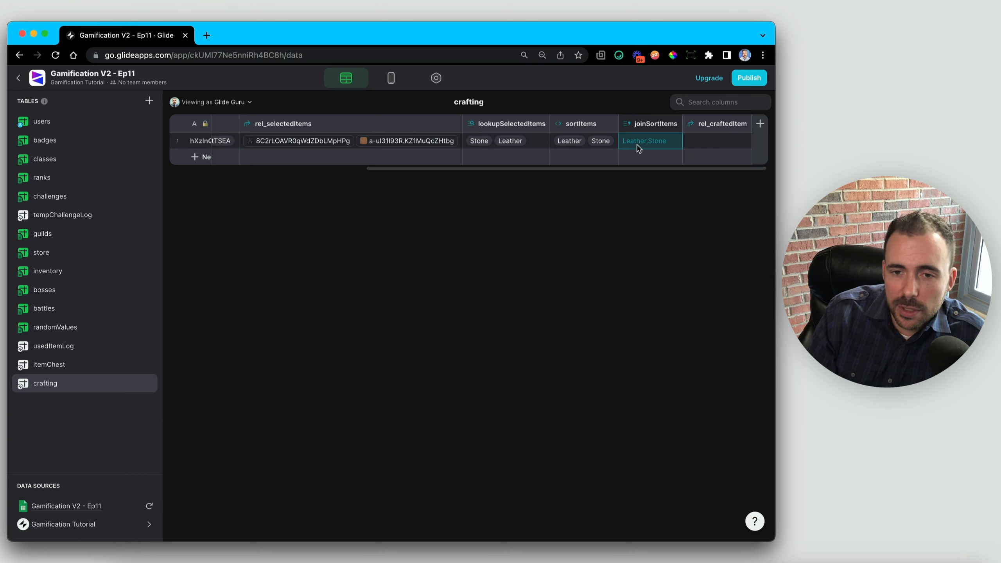
- Check the inventory table and the My Inventory screen in the app preview for the materials owned
click(48, 271)
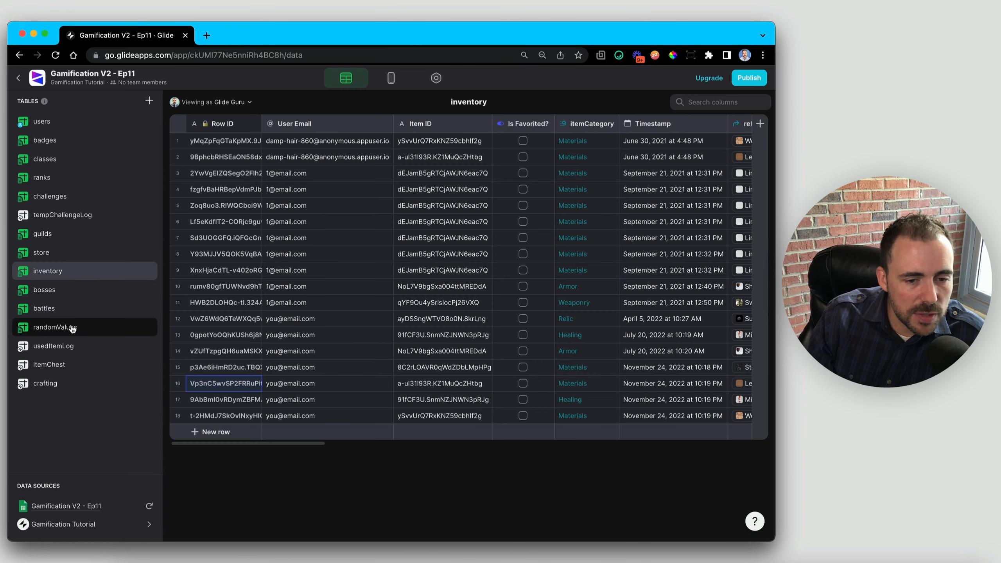
click(387, 80)
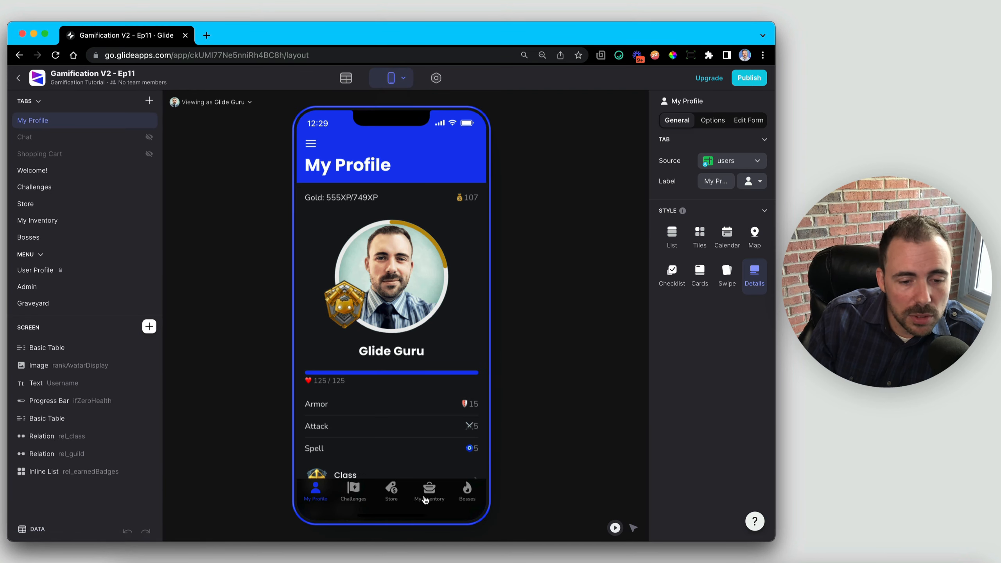
click(427, 493)
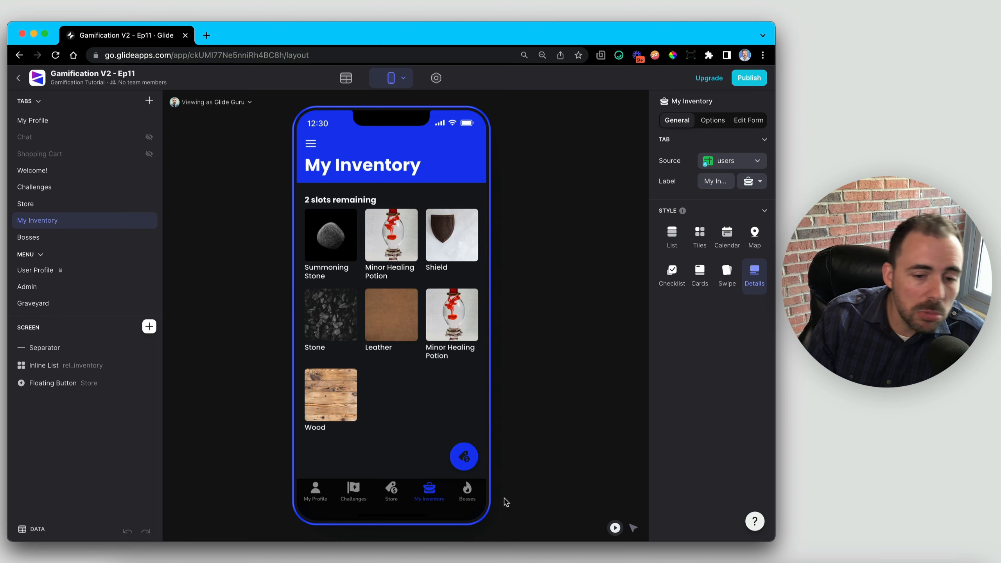
- Purchase the String material from the Store in the app preview and return to the data tables
click(464, 457)
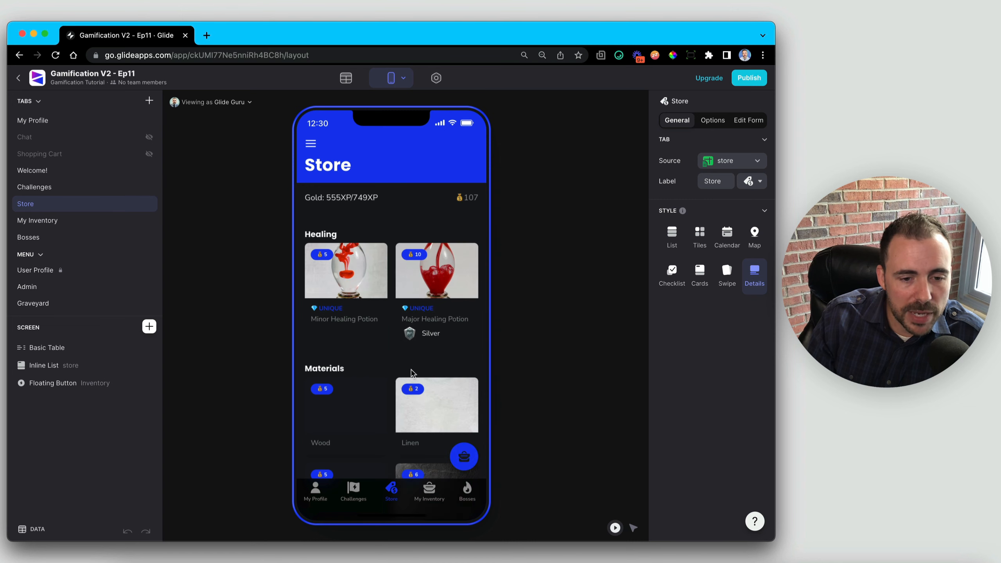
scroll(394, 382, down, 5)
click(462, 382)
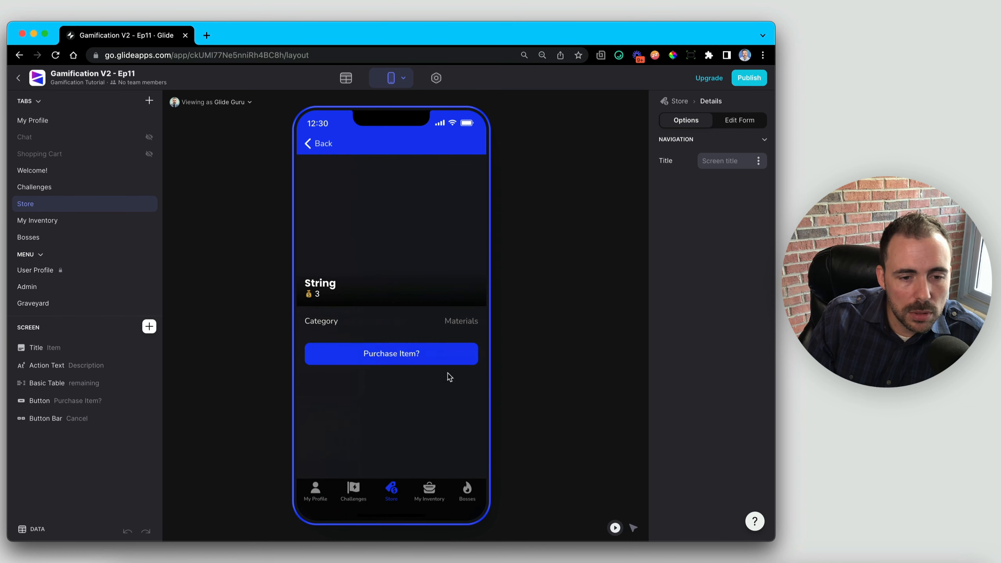
click(445, 354)
click(445, 356)
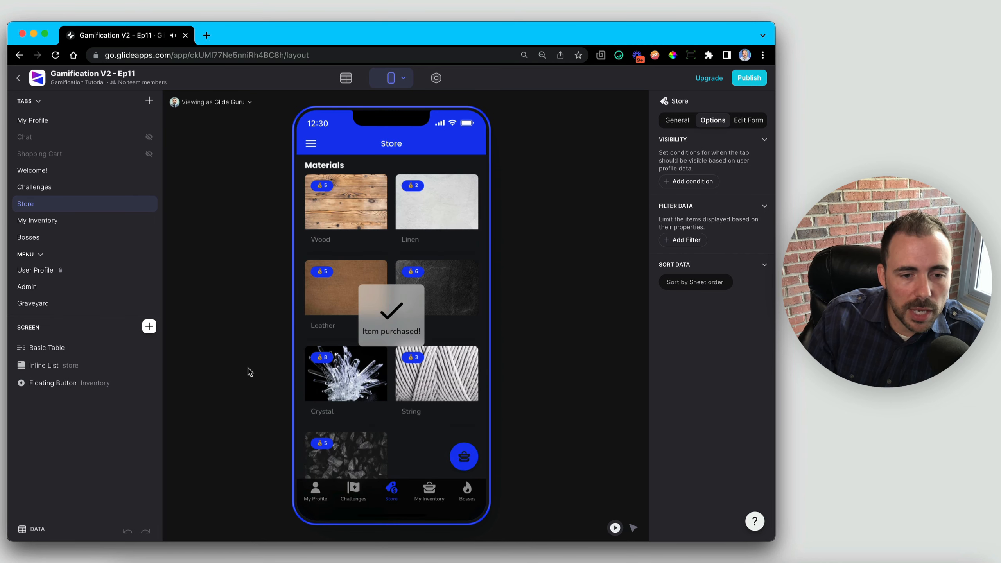
click(350, 79)
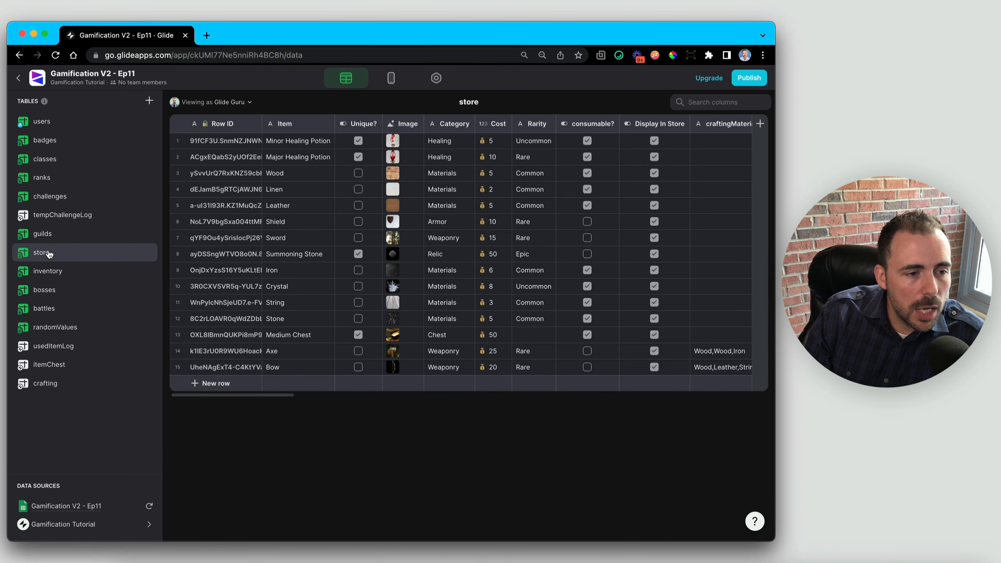
- Append the purchased String item's Row ID from the inventory table to the crafting row's selectedItems value, separated by a comma
click(48, 272)
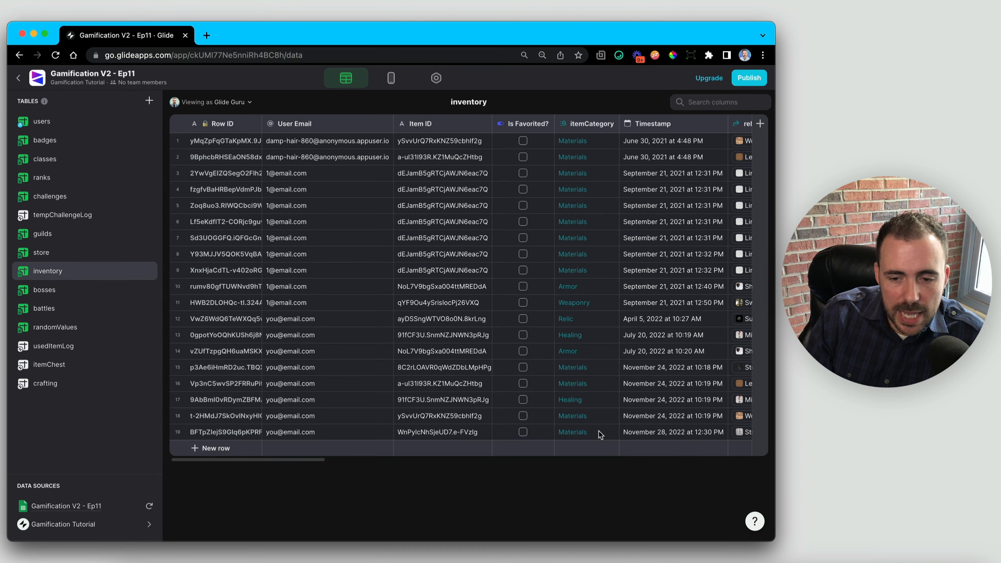
click(219, 433)
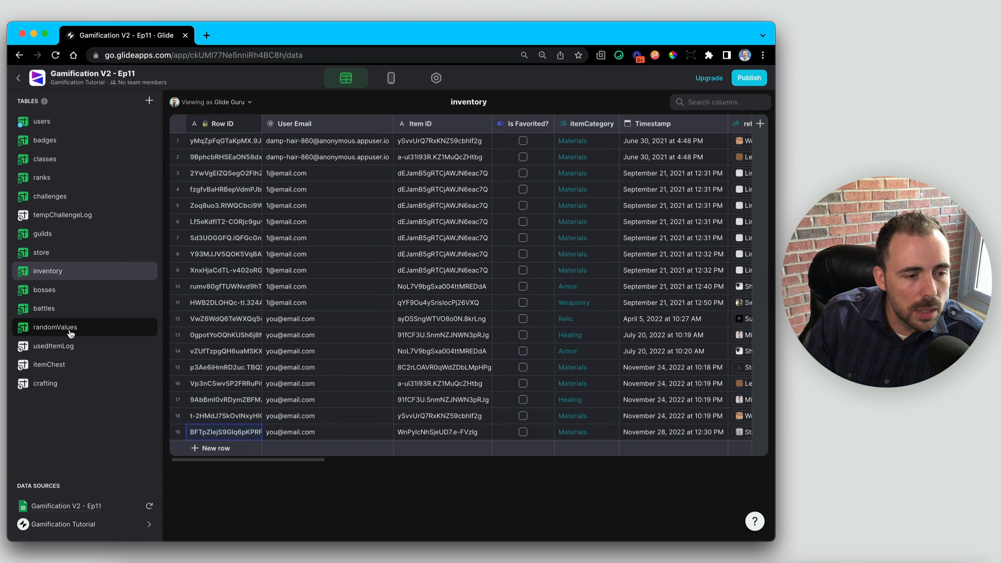
click(48, 383)
double_click(292, 145)
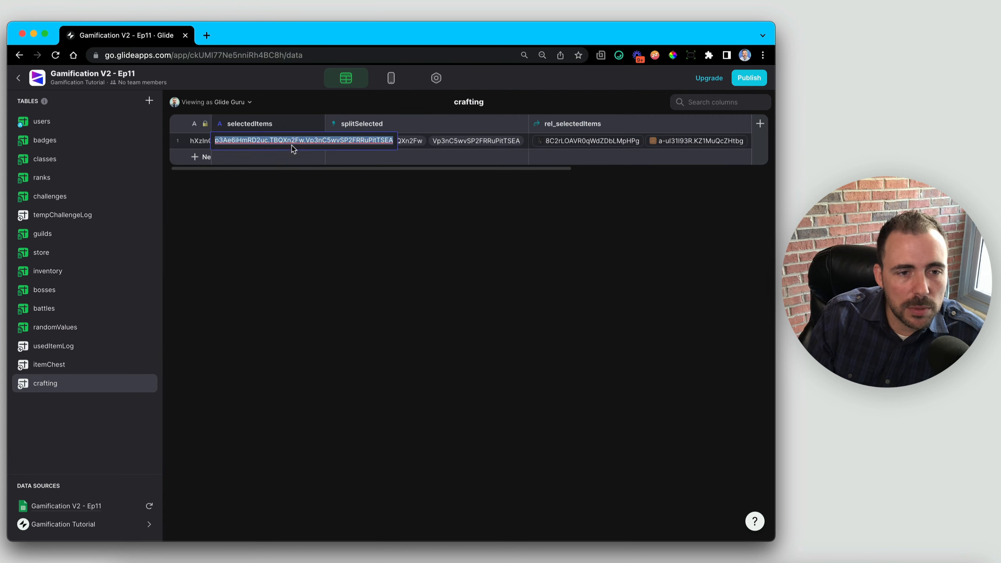
key(Right)
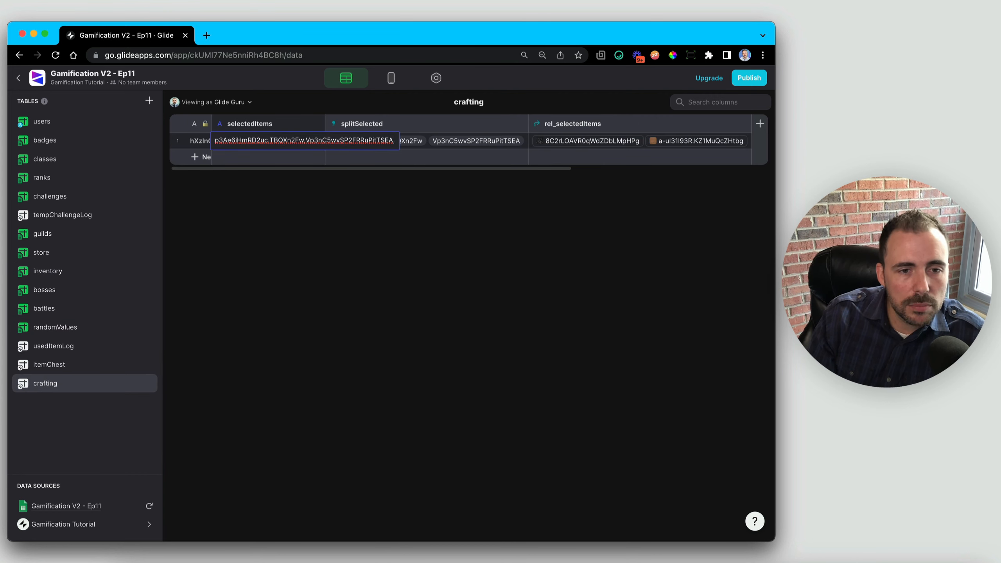
text(BFTpZIejS9GIq6pKPRFRow)
click(440, 291)
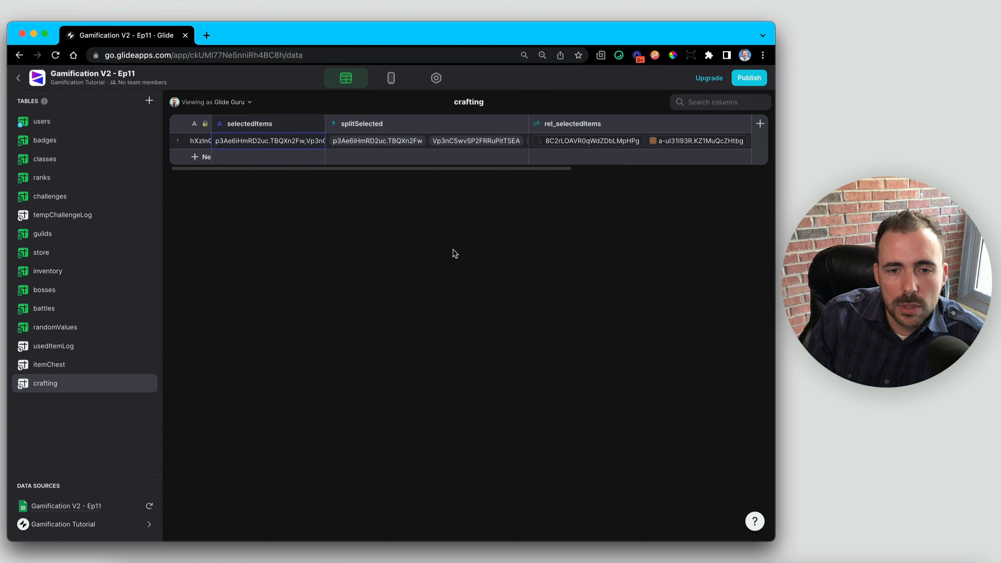
- Check the crafting row's lookup, sorted and joined material values and inspect the store item linked in rel_craftedItem
scroll(489, 143, right, 4)
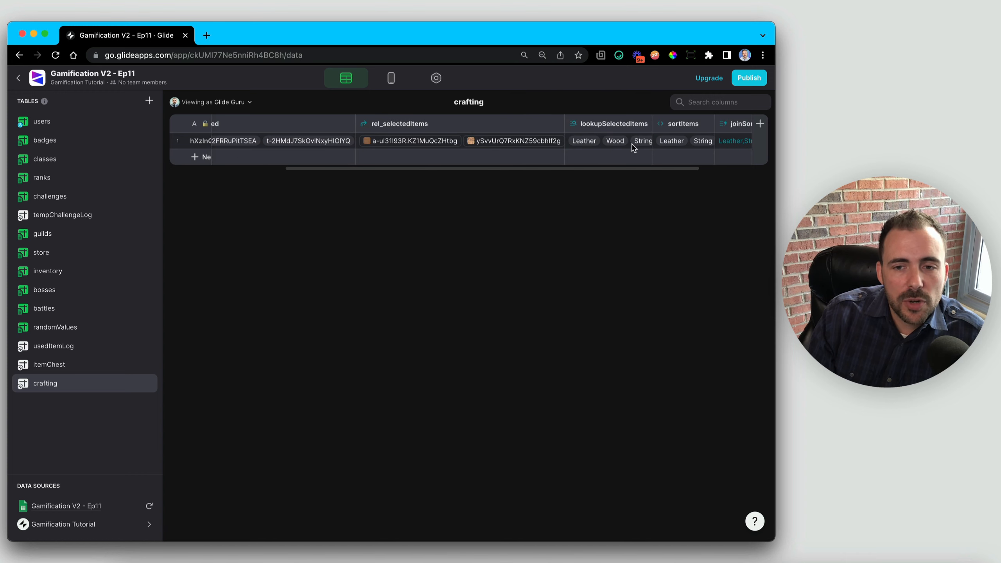
scroll(632, 147, right, 2)
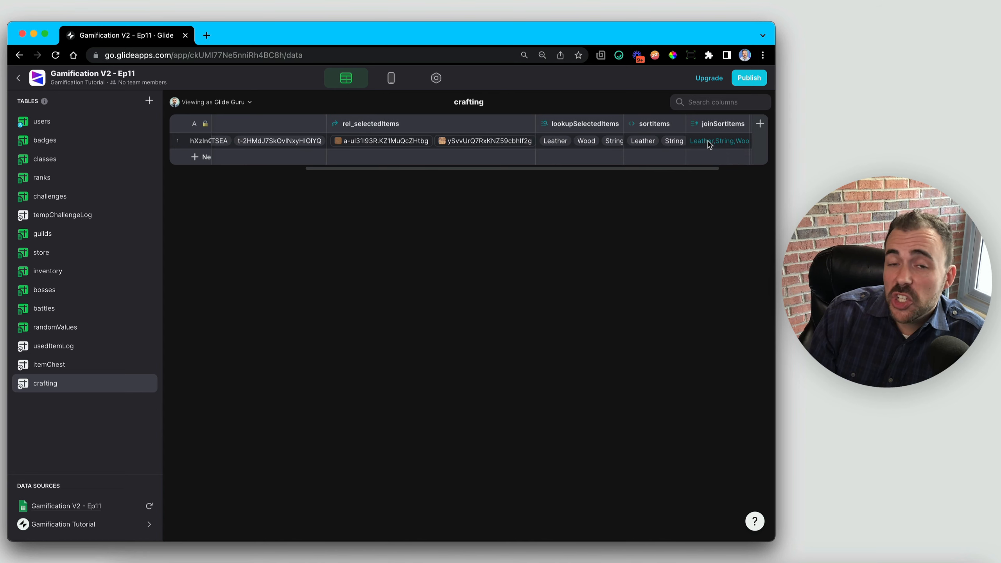
scroll(708, 146, right, 3)
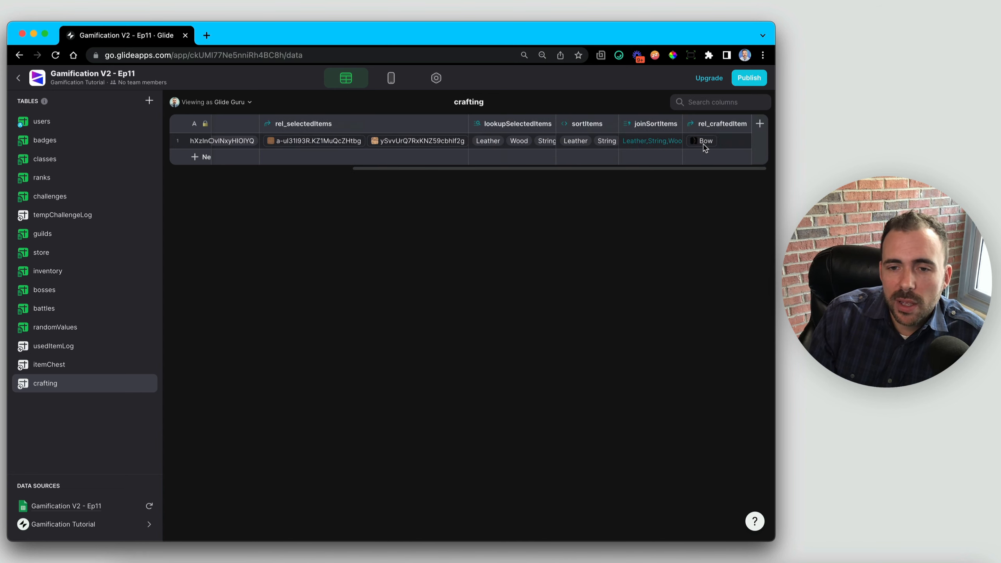
click(655, 144)
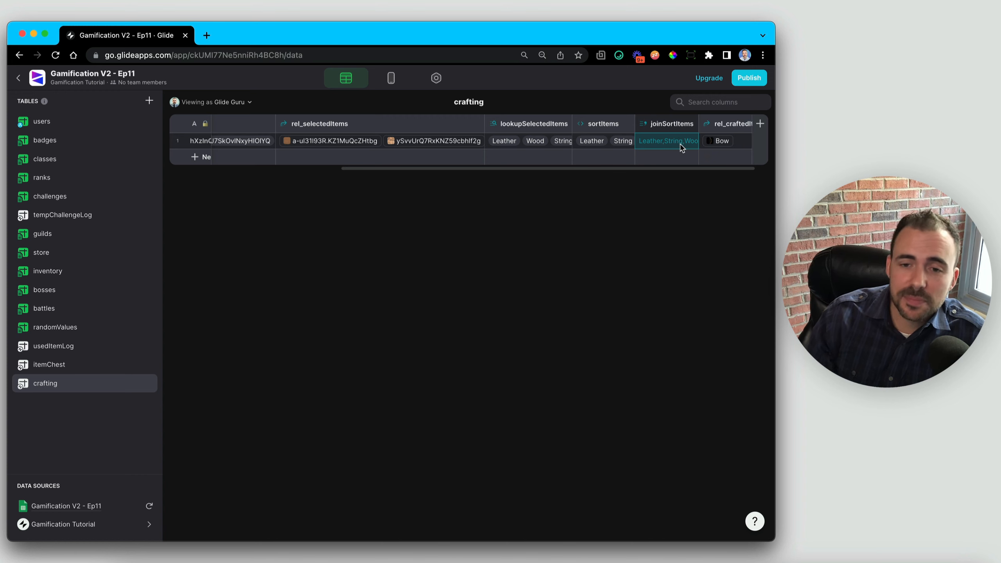
click(743, 143)
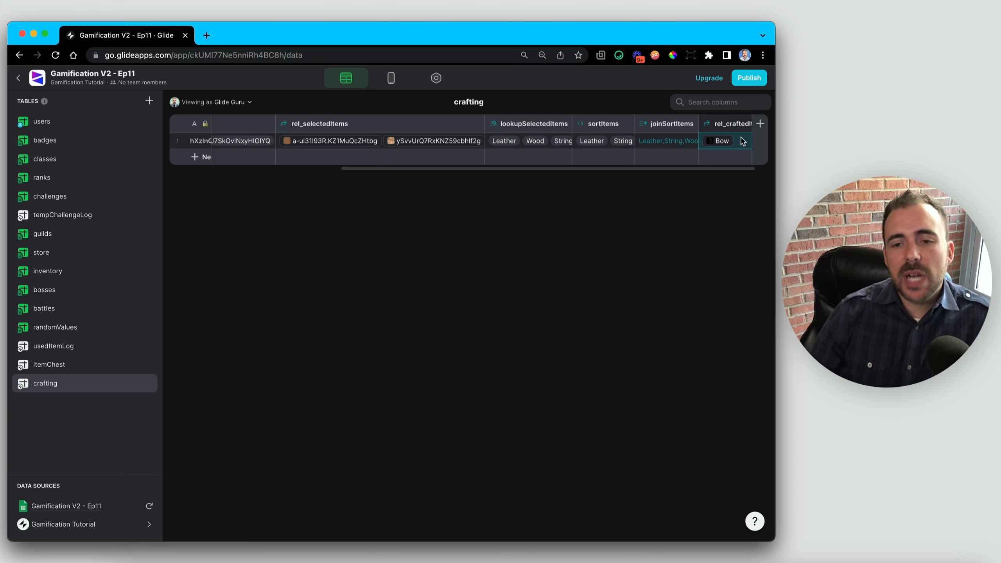
click(721, 143)
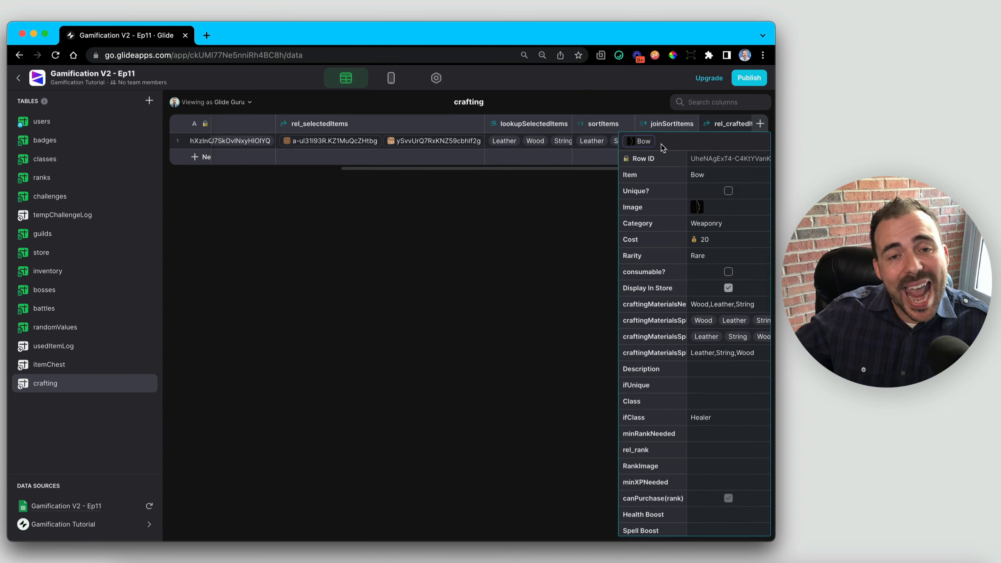
click(506, 212)
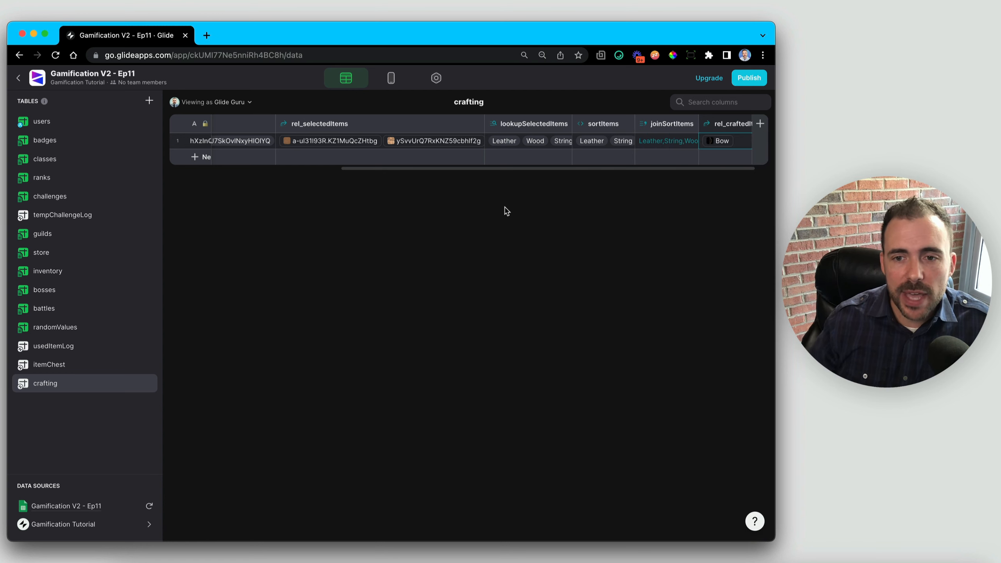
- Add a Lookup column named craftedItemID to the crafting table that returns the Row ID through rel_craftedItem
scroll(630, 131, right, 1)
click(760, 124)
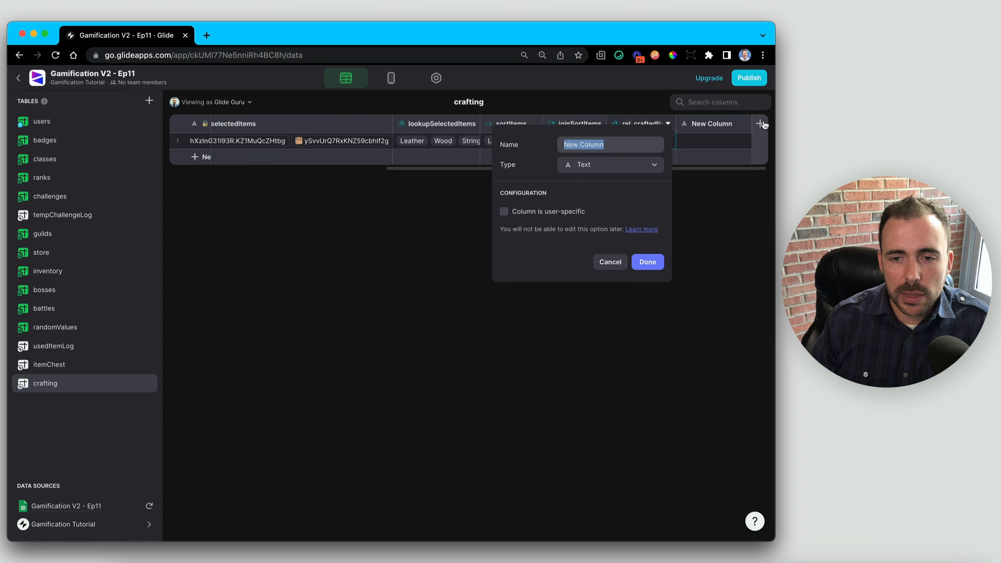
text(item)
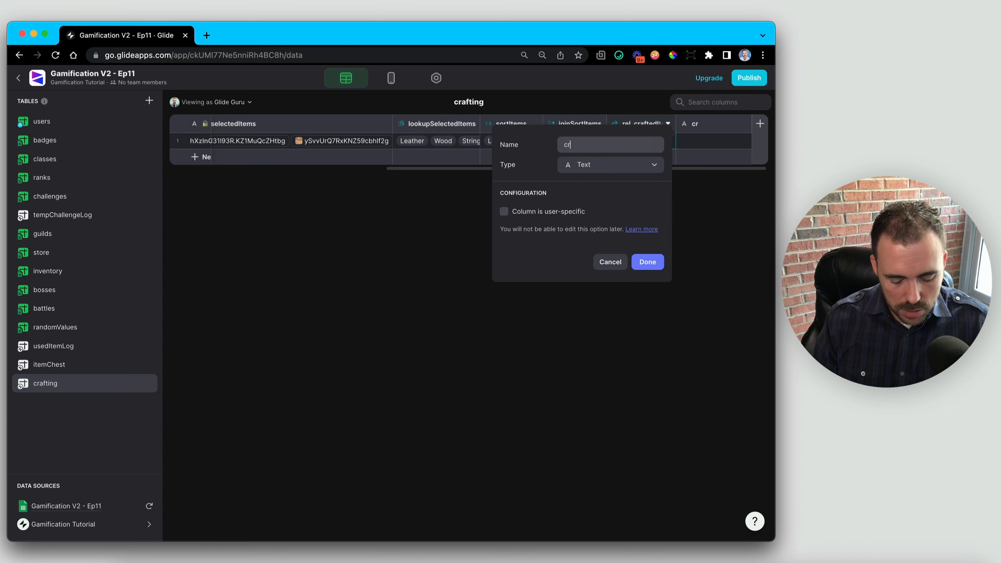
text(craftedf)
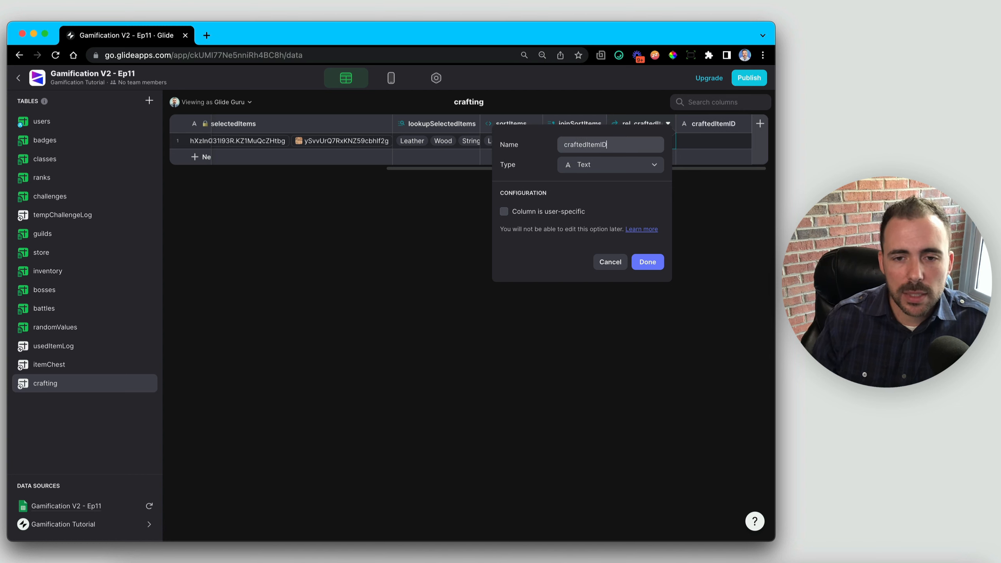
click(599, 168)
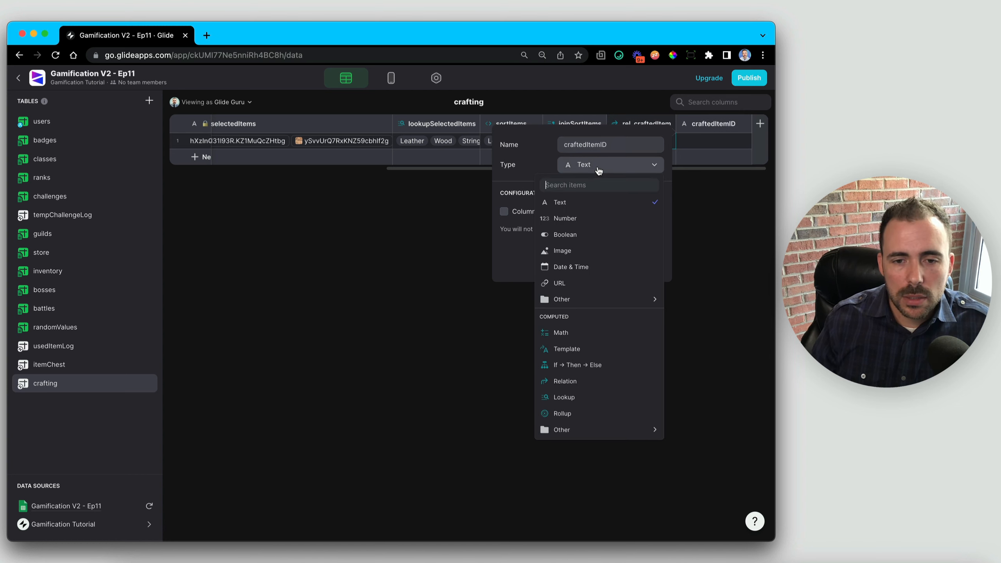
click(578, 398)
click(524, 227)
mouse_move(527, 280)
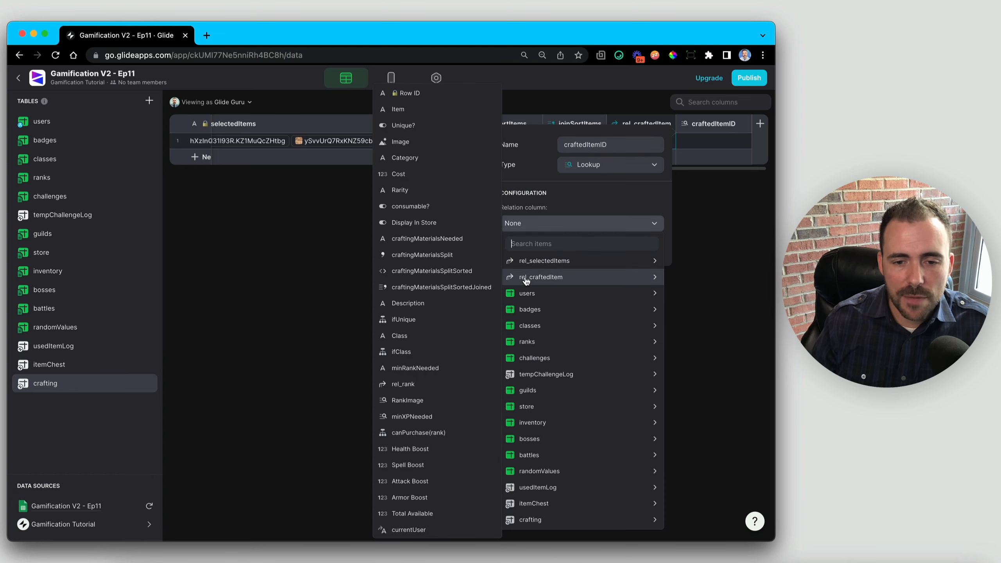
click(431, 94)
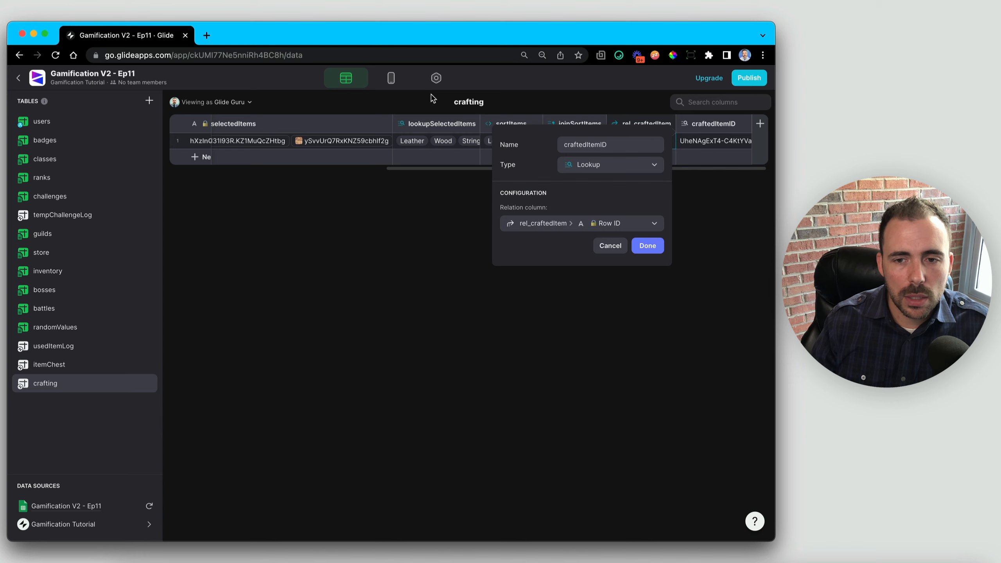
click(647, 246)
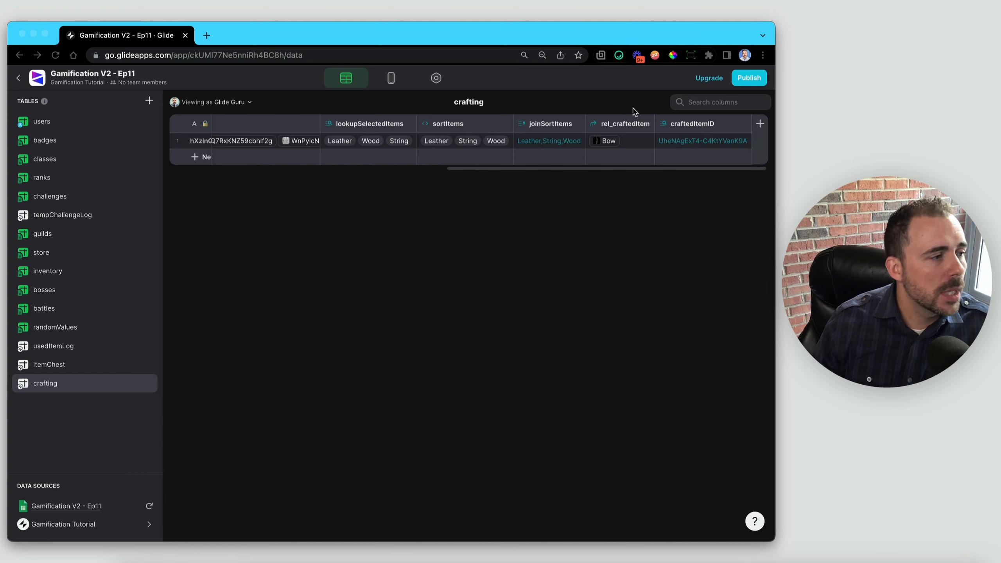
- Duplicate the craftedItemID column as craftedItemName and set its lookup to Item through rel_craftedItem
click(760, 124)
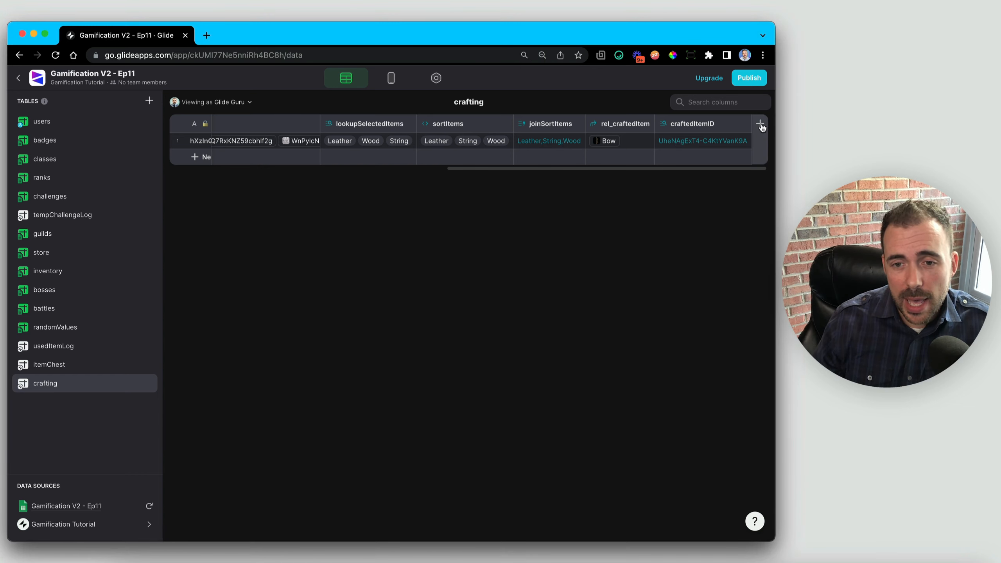
click(745, 124)
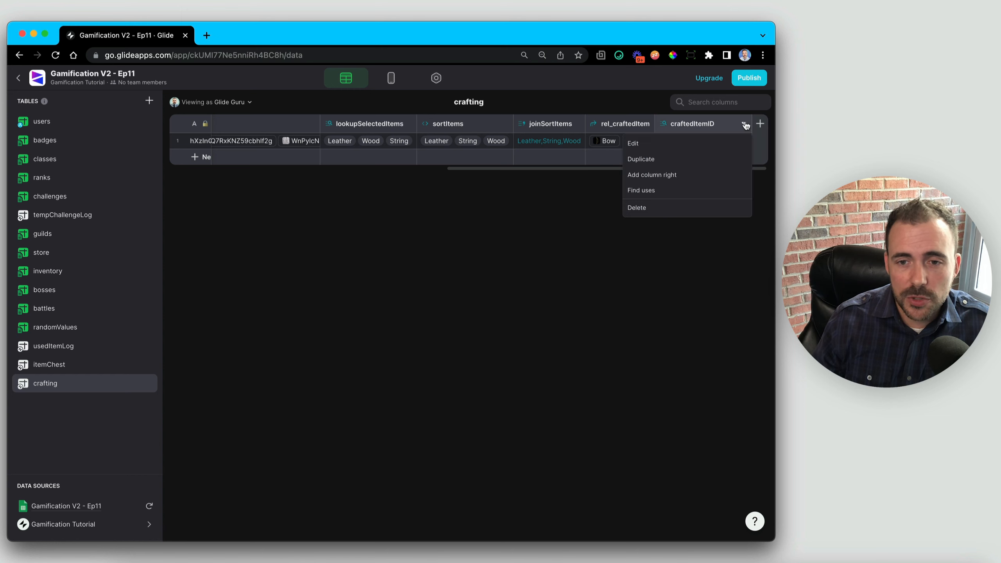
click(672, 161)
click(676, 145)
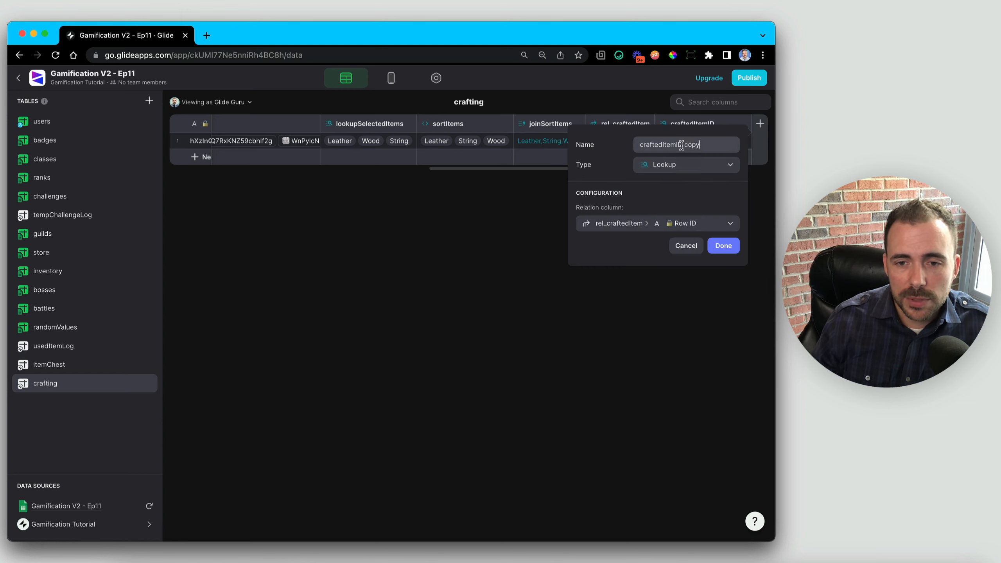
shift+click(710, 146)
text(Name)
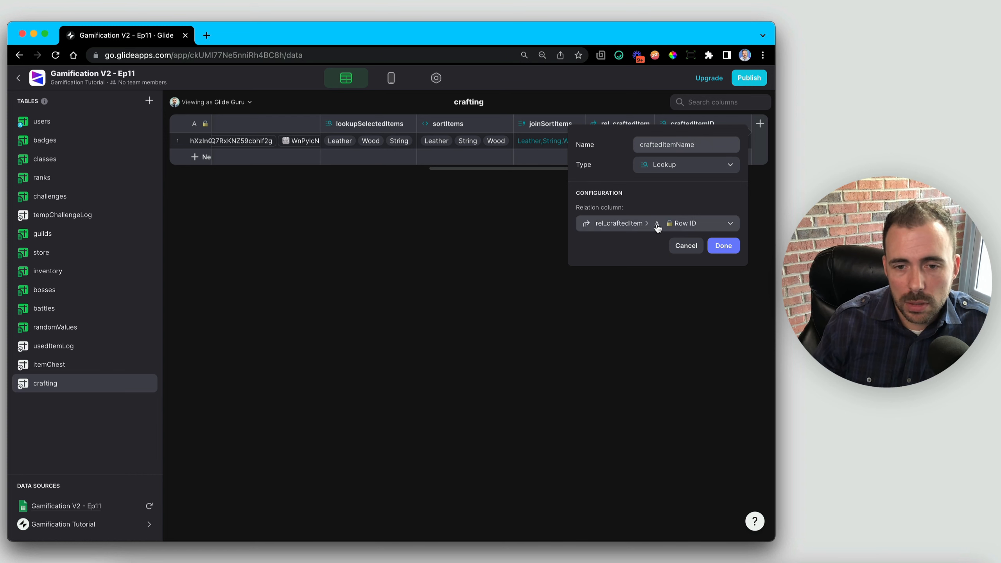
click(656, 225)
mouse_move(642, 277)
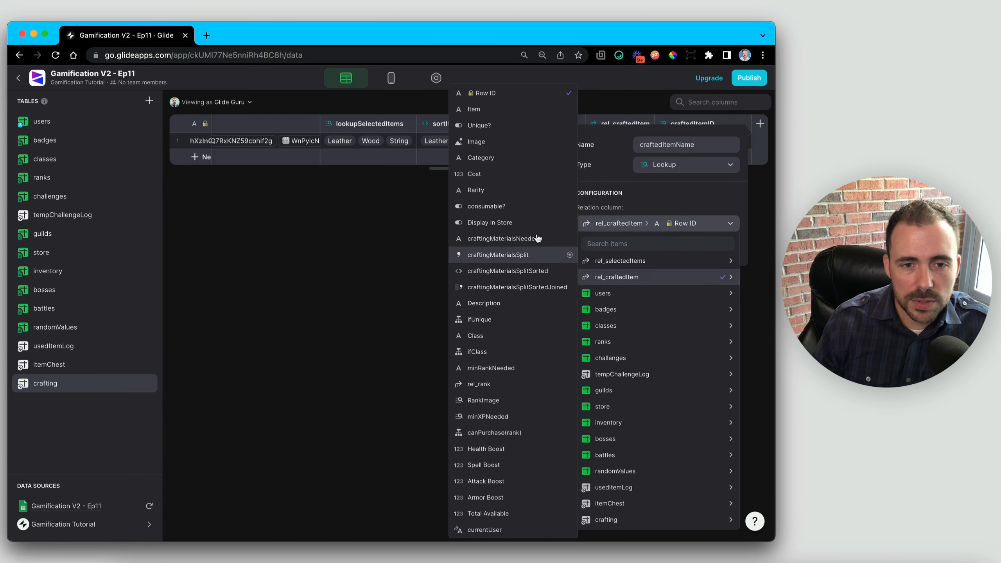
click(503, 116)
click(721, 244)
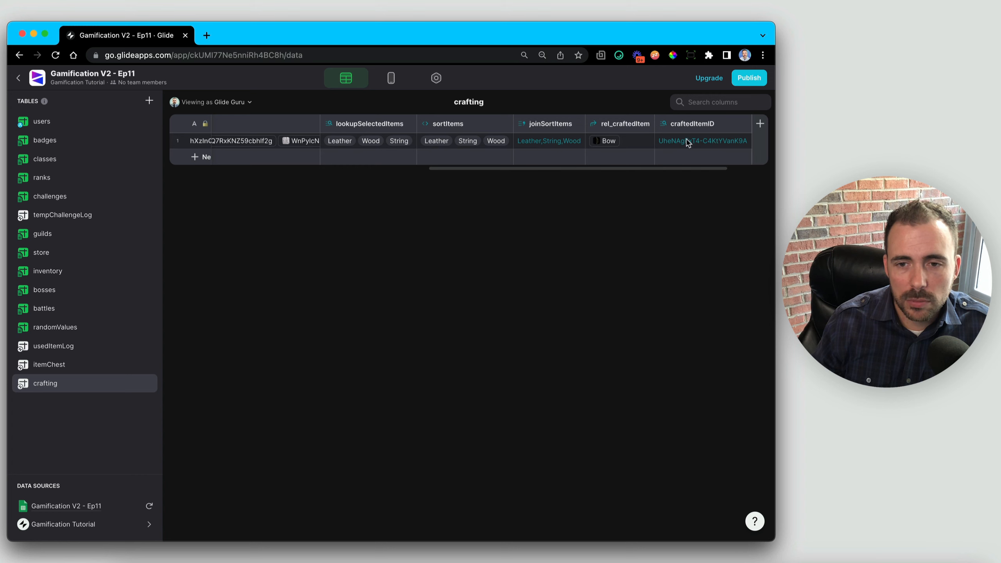
click(720, 142)
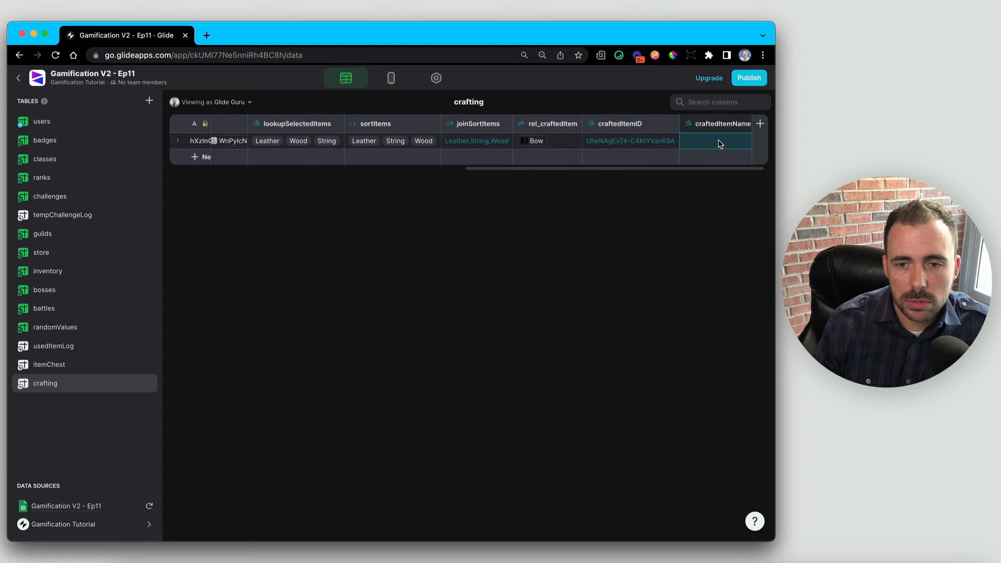
- Duplicate the craftedItemName column as craftedItemImage and set its lookup to Image through rel_craftedItem
click(743, 127)
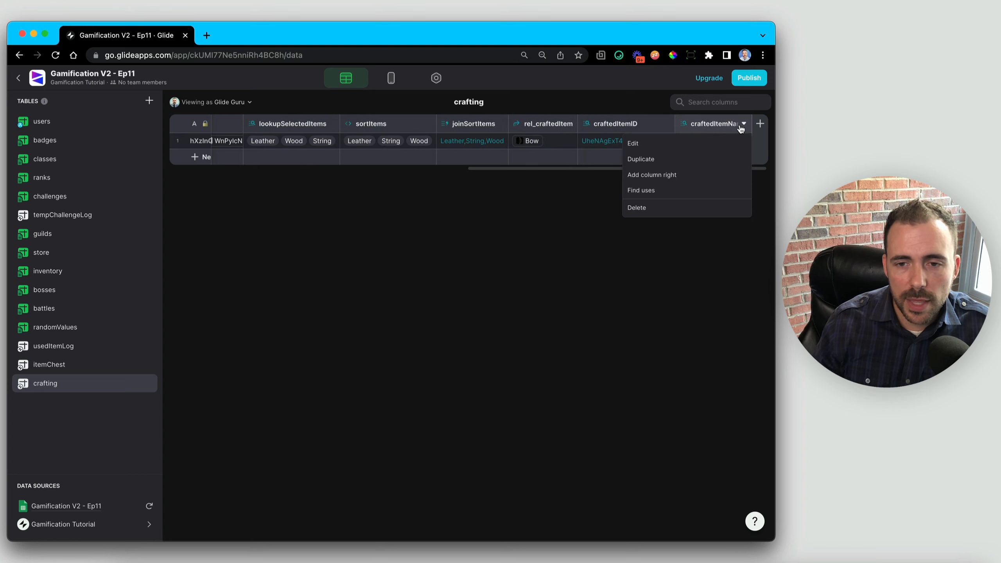
click(673, 165)
drag(676, 145, 737, 146)
text(Image)
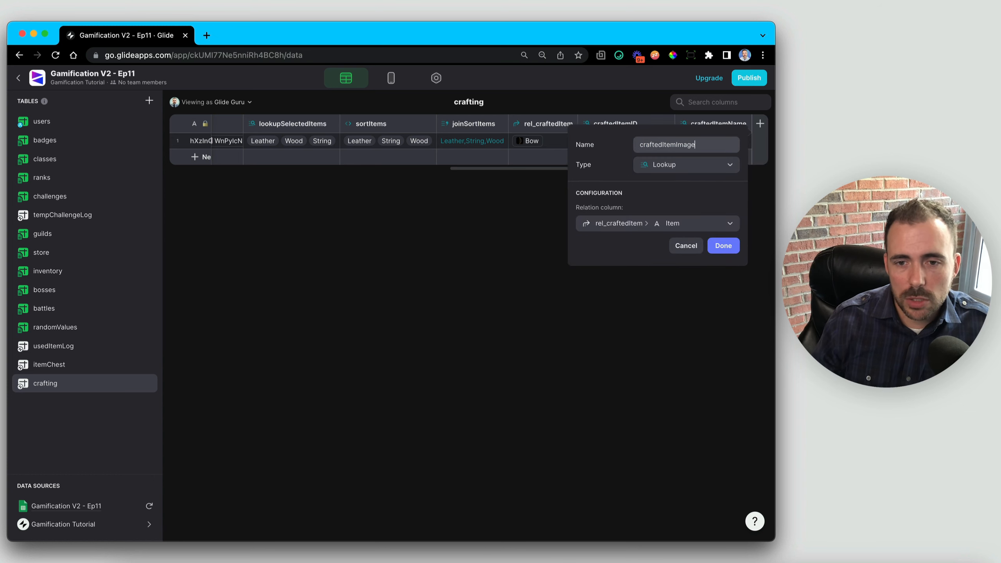
click(668, 224)
mouse_move(654, 277)
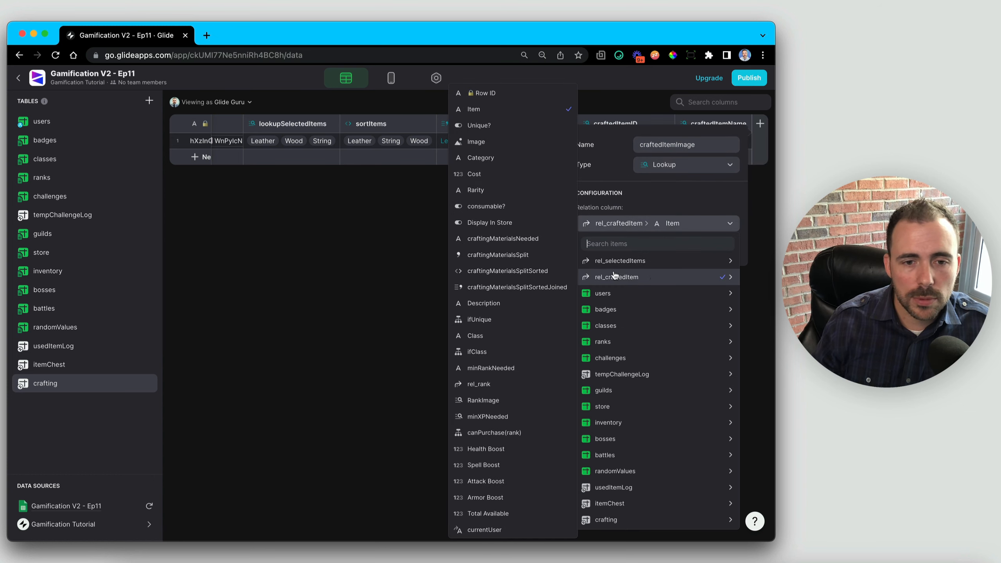
click(508, 140)
click(722, 245)
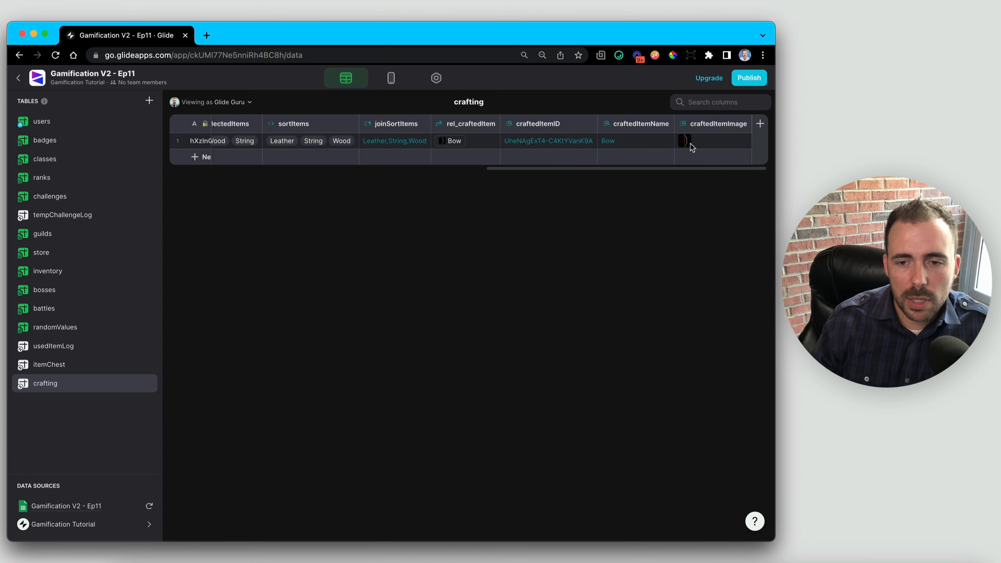
- Add a Template column named Notification to the crafting table
click(760, 124)
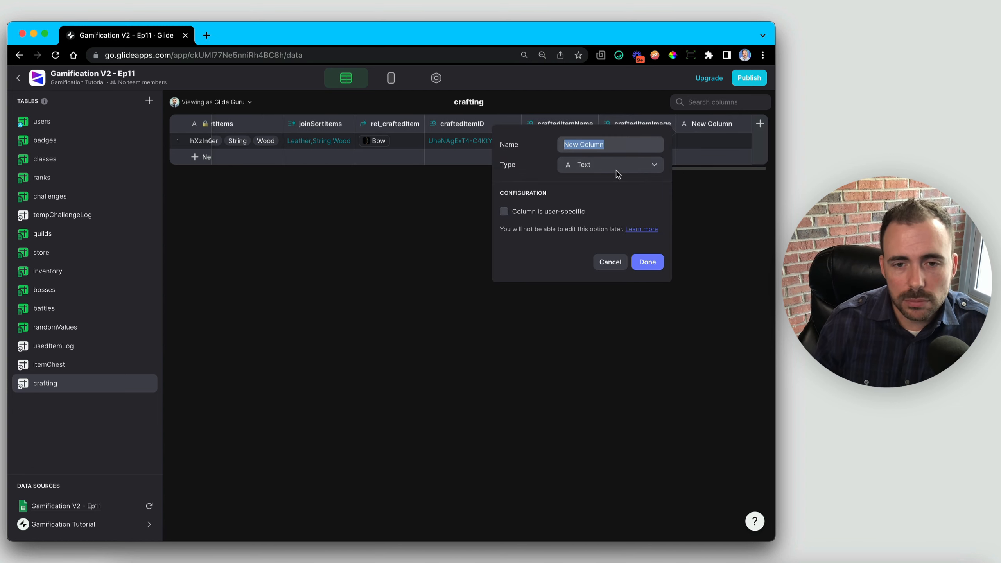
text(Notification)
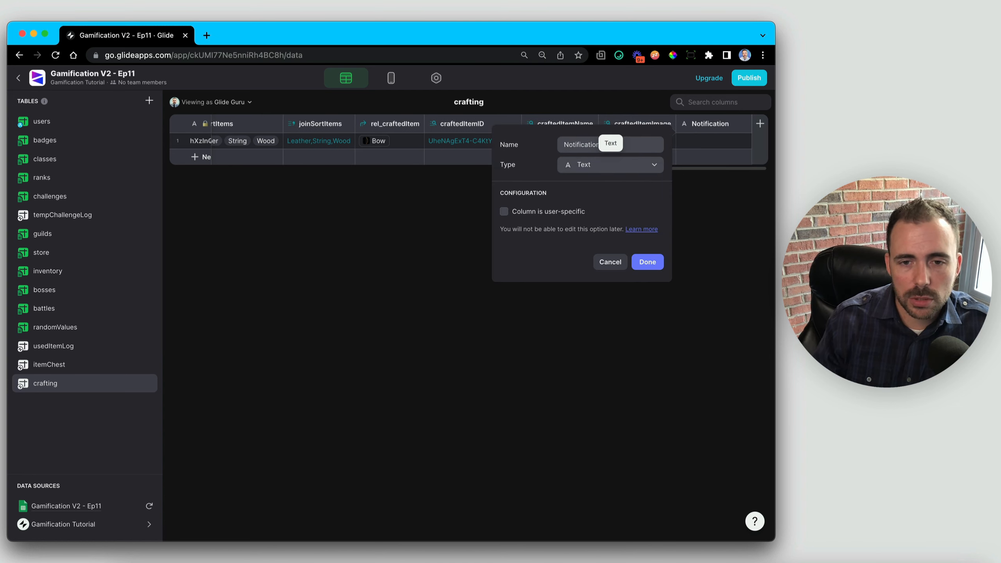
click(587, 167)
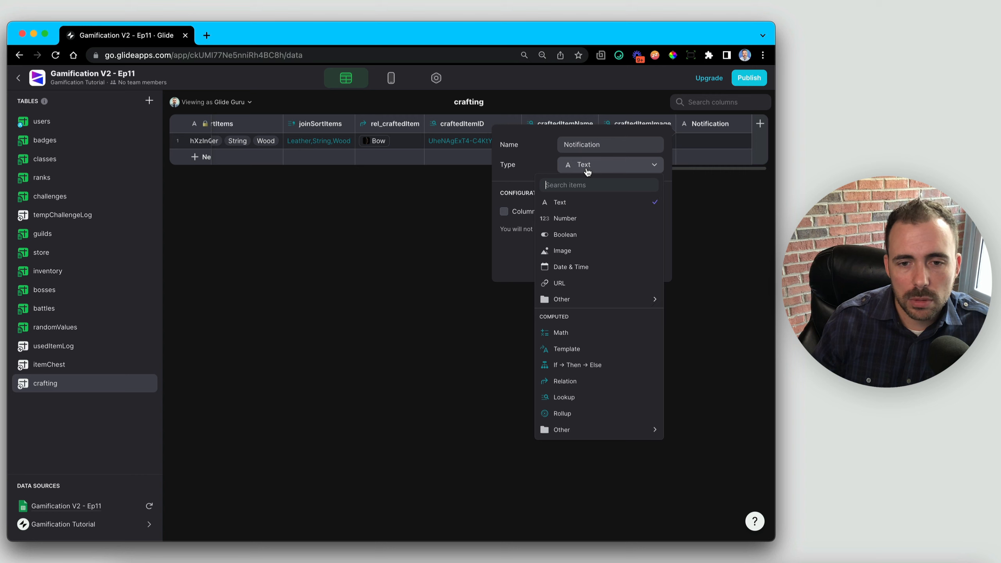
click(599, 357)
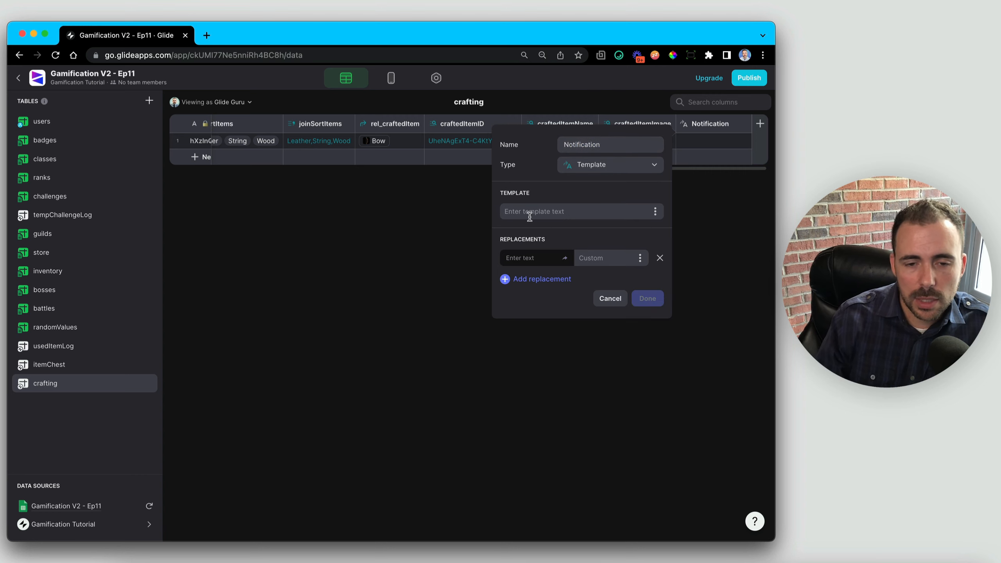
- Set the Notification template to "You just crafted—@!" with @ replaced by craftedItemName, and save the column
text(You just crafted—)
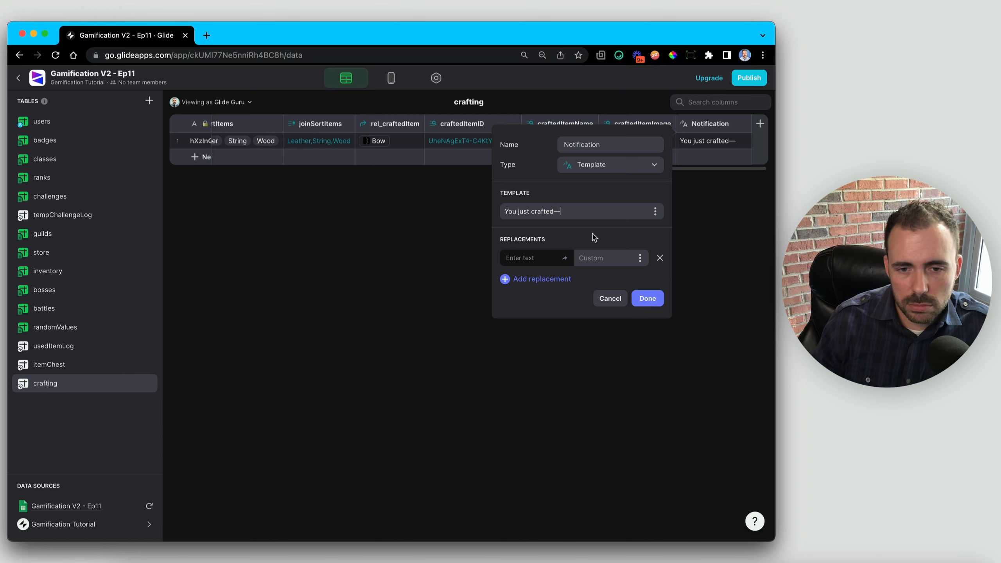
text(@!)
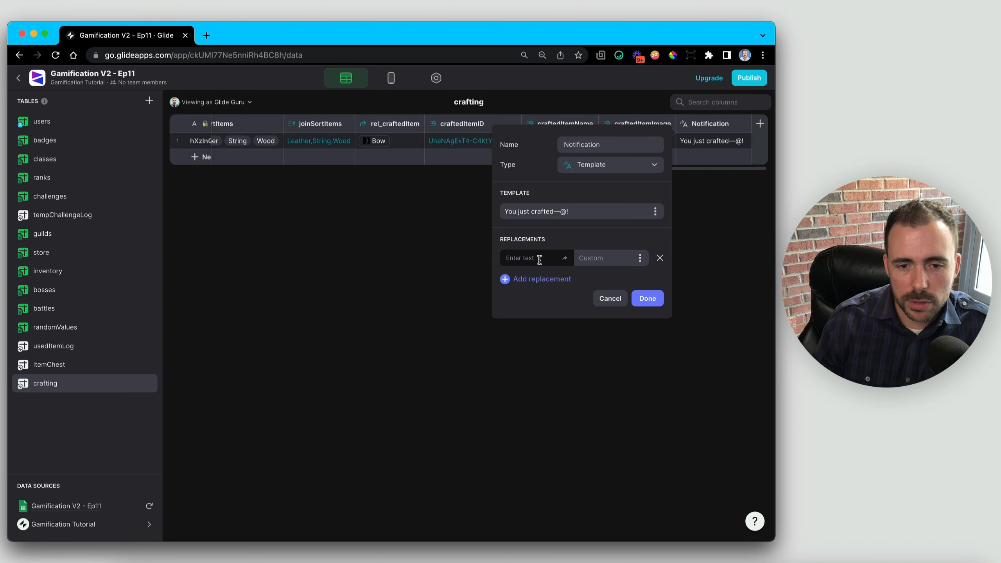
click(528, 256)
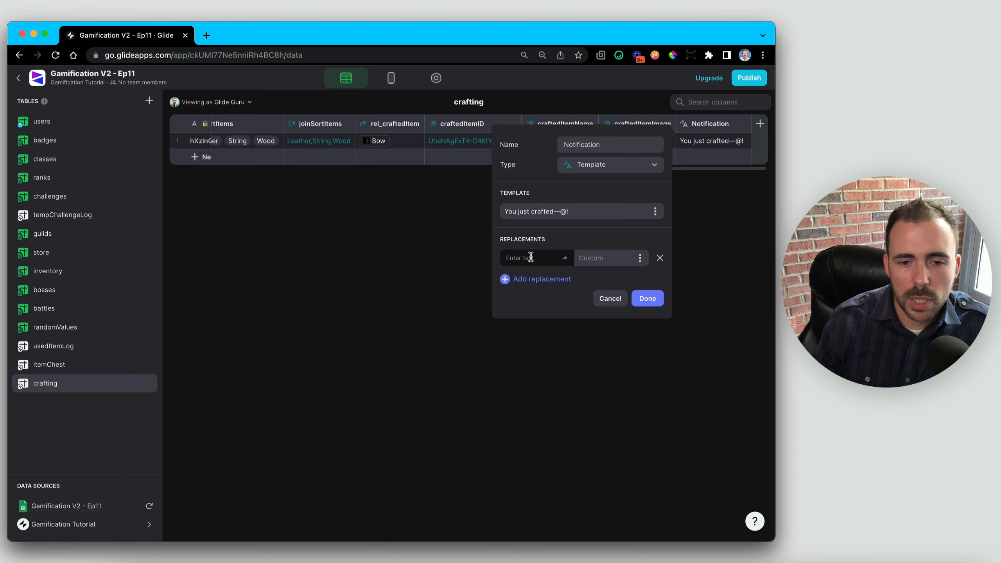
text(@)
click(640, 258)
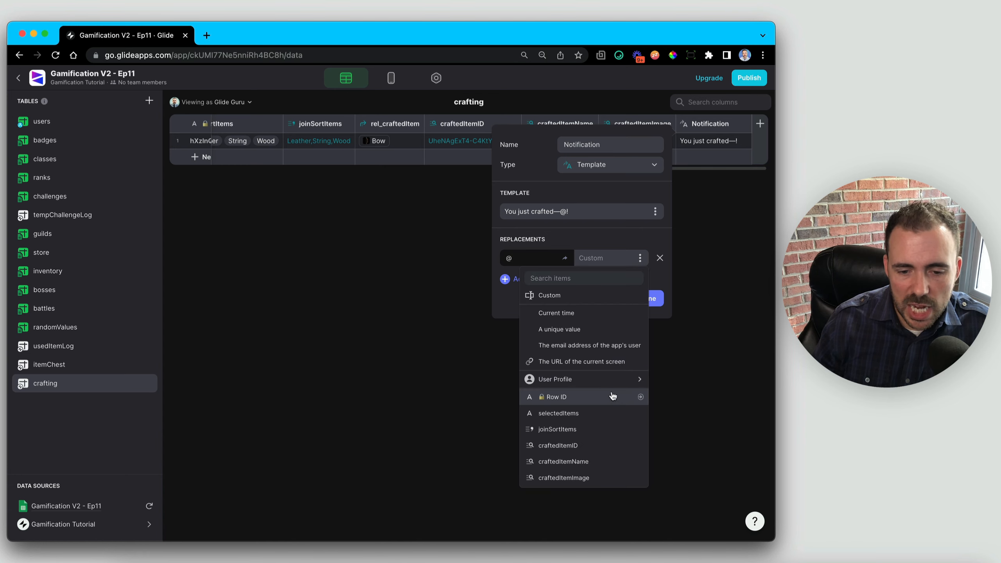
click(609, 462)
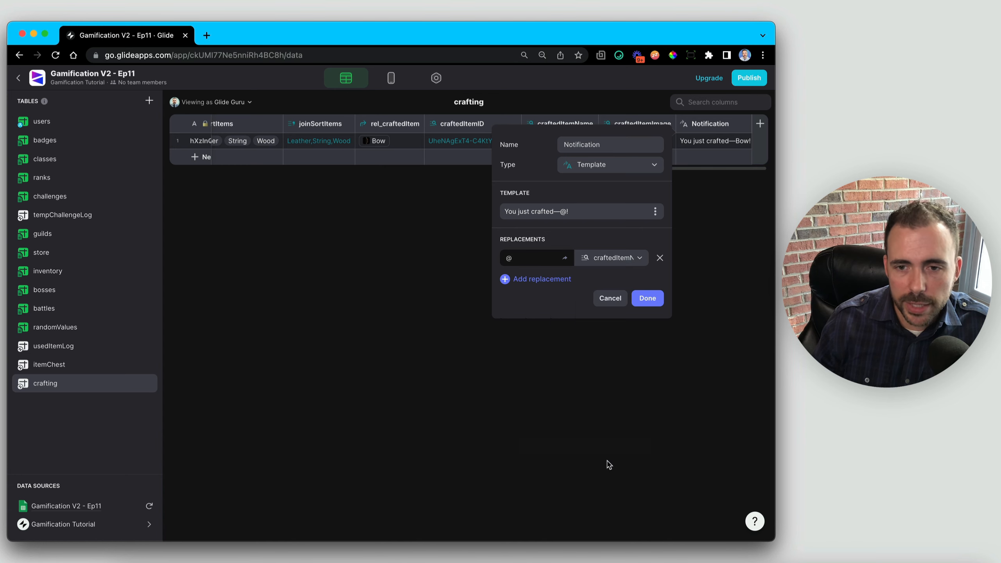
click(649, 299)
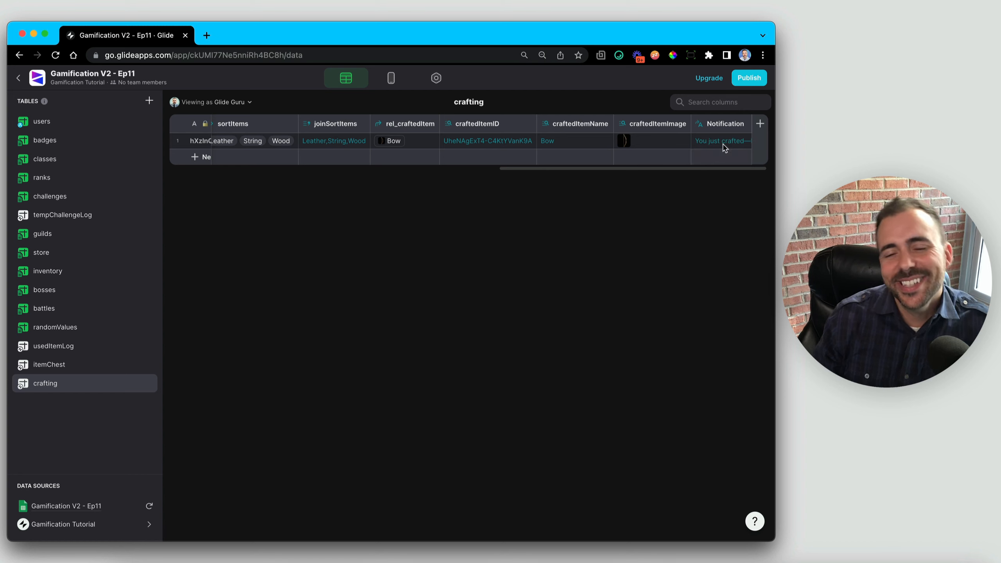
- Review the crafting row's columns from selectedItems through the crafted item's ID, name, image and Notification
click(723, 144)
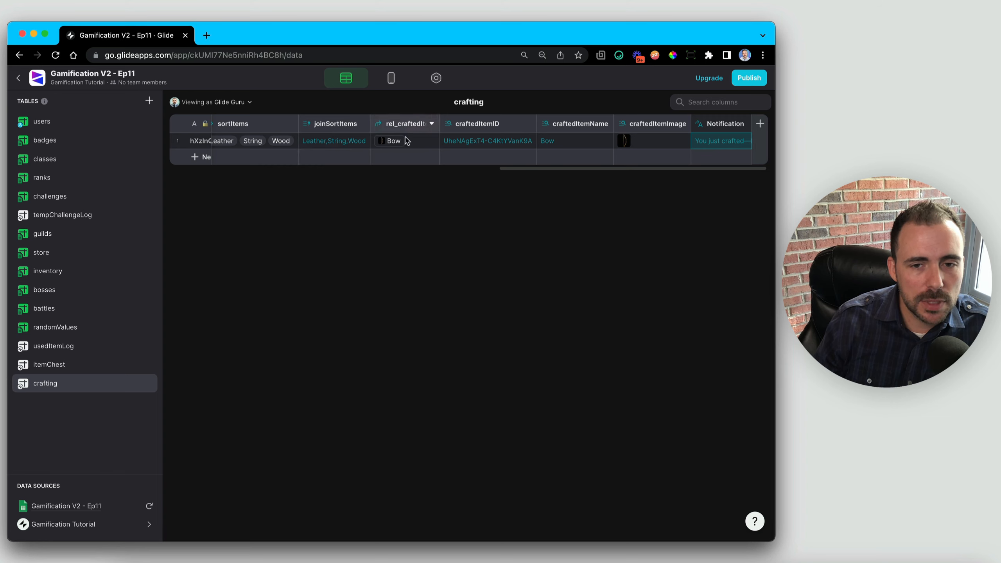
click(485, 147)
drag(485, 148, 727, 145)
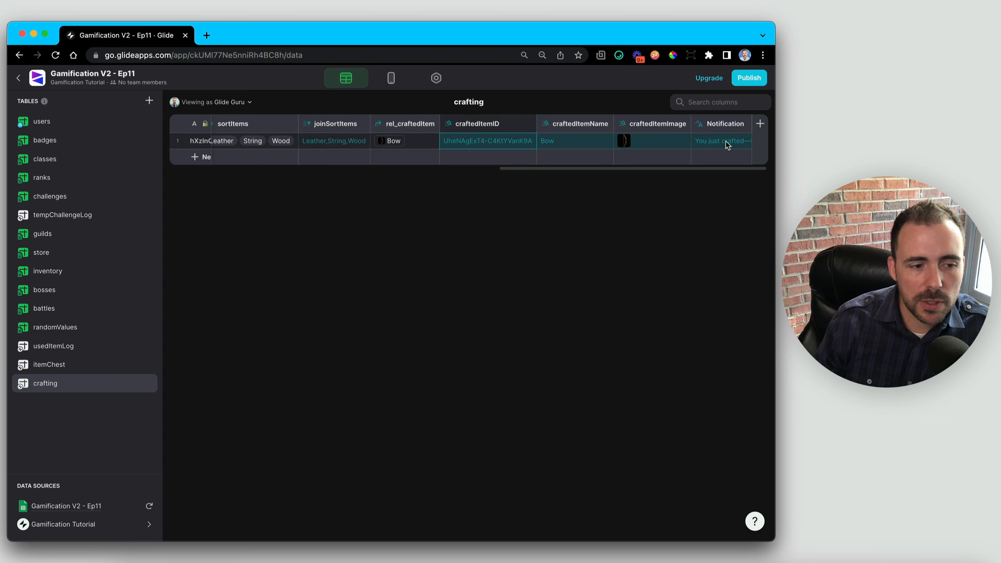
scroll(374, 128, left, 10)
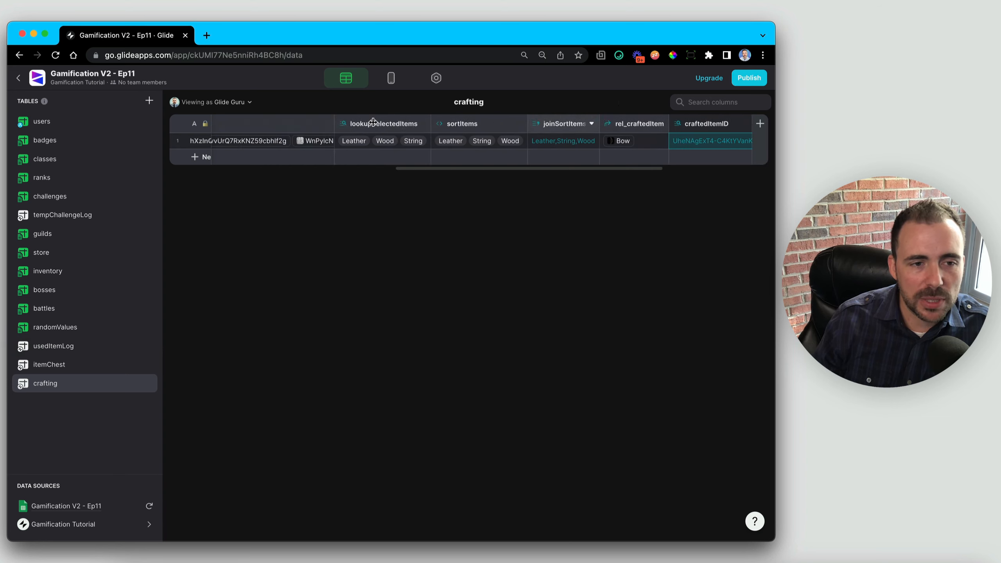
scroll(374, 127, left, 8)
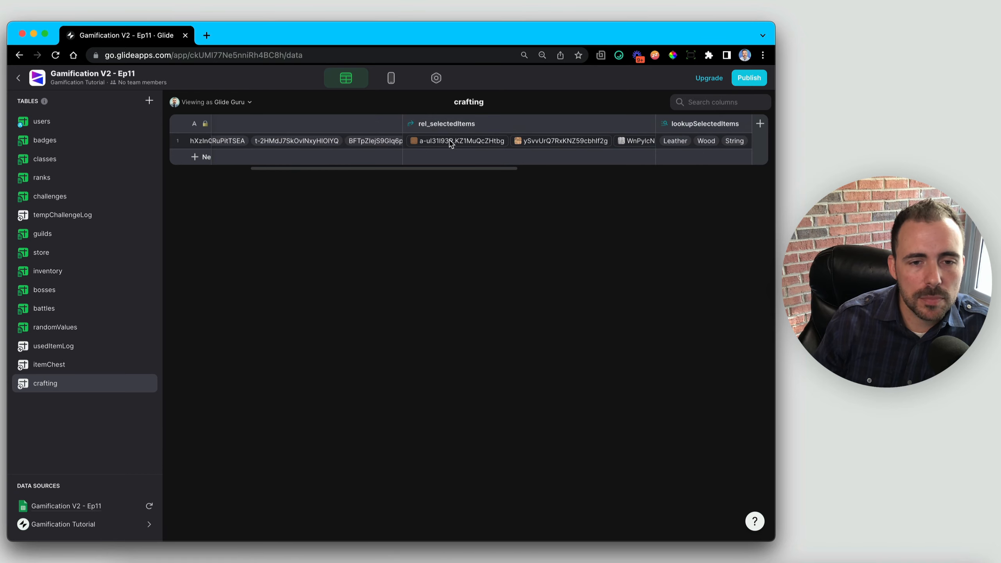
scroll(422, 141, left, 5)
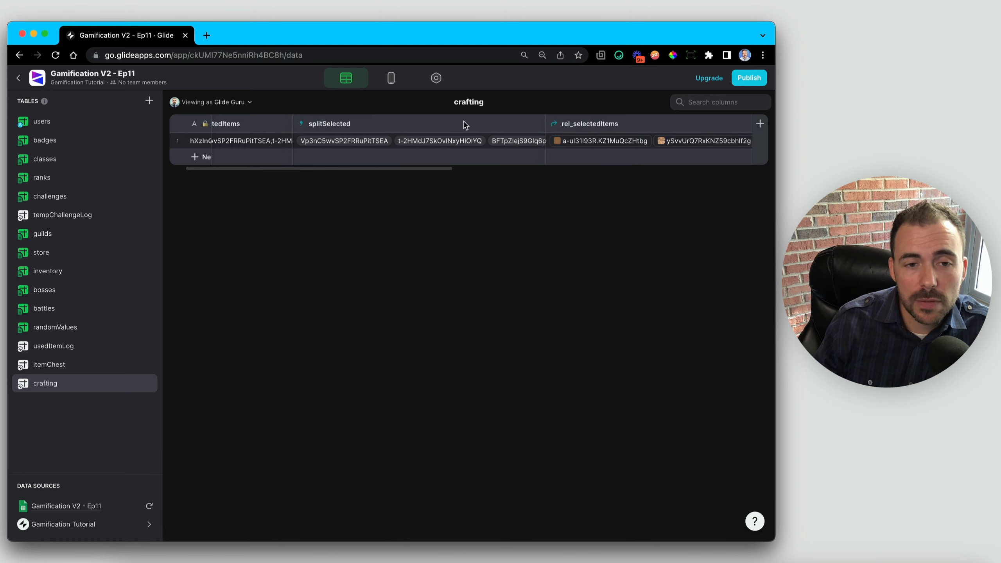
scroll(429, 131, left, 2)
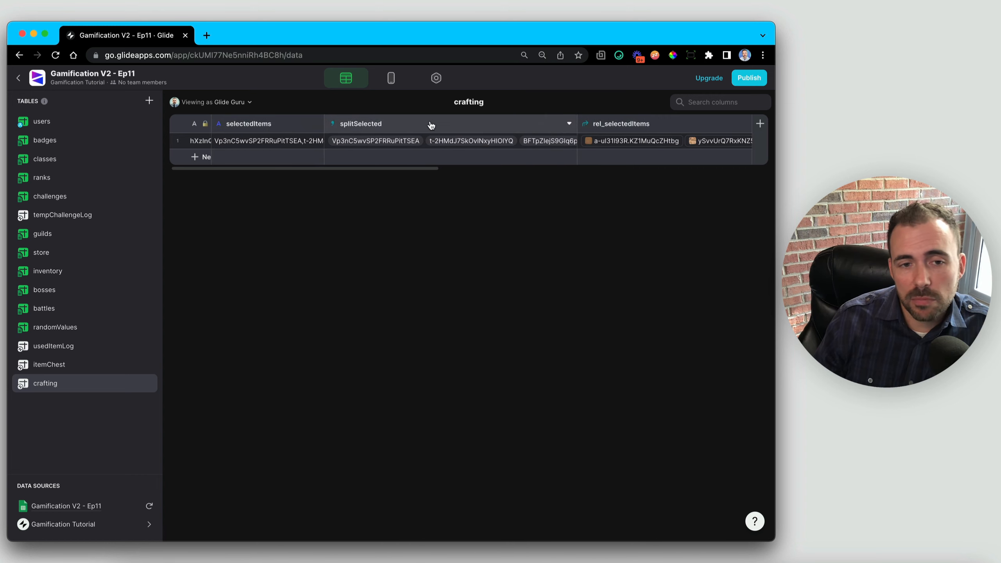
click(258, 145)
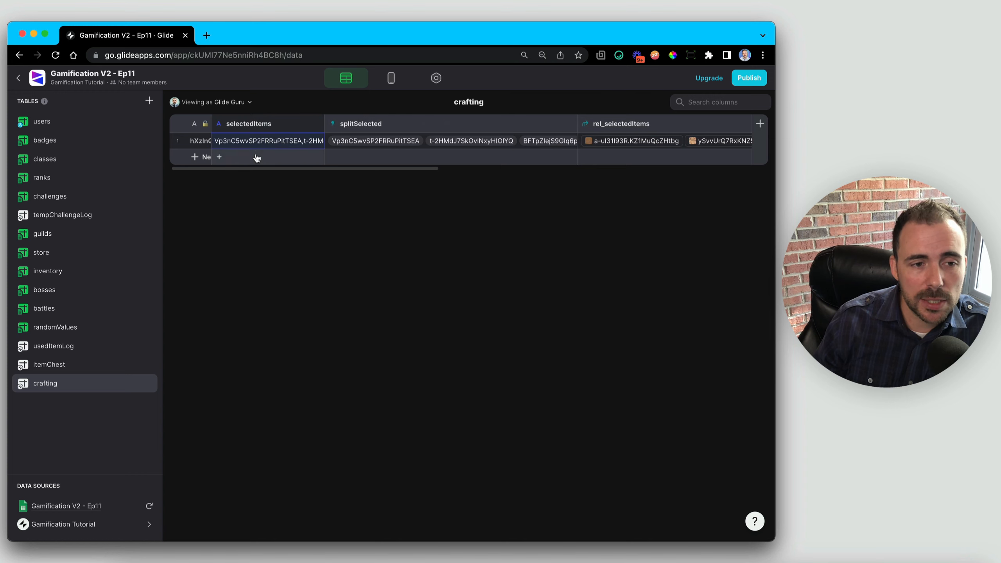
scroll(662, 142, right, 10)
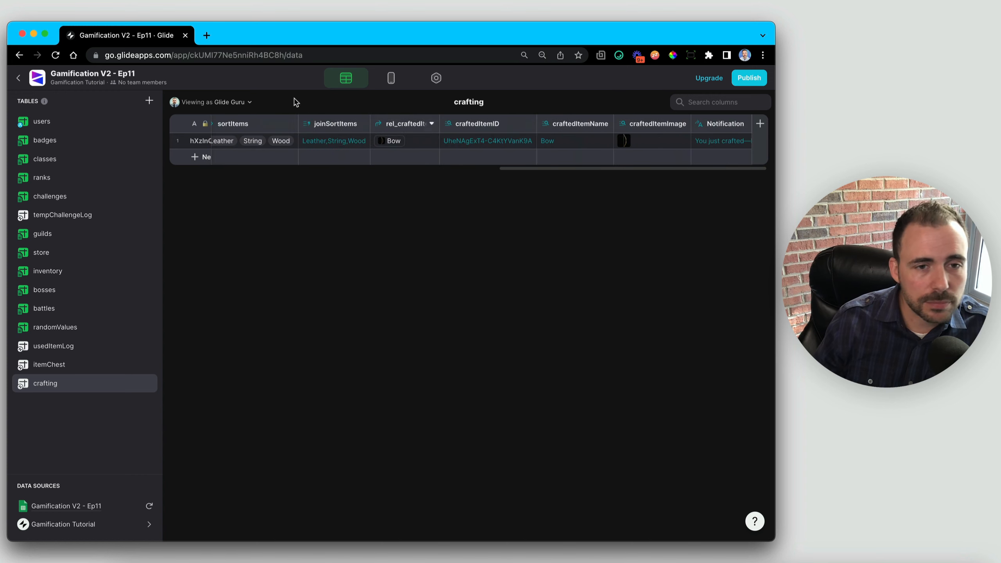
- Duplicate the Store floating button on the My Inventory screen and label the copy Crafting
click(410, 78)
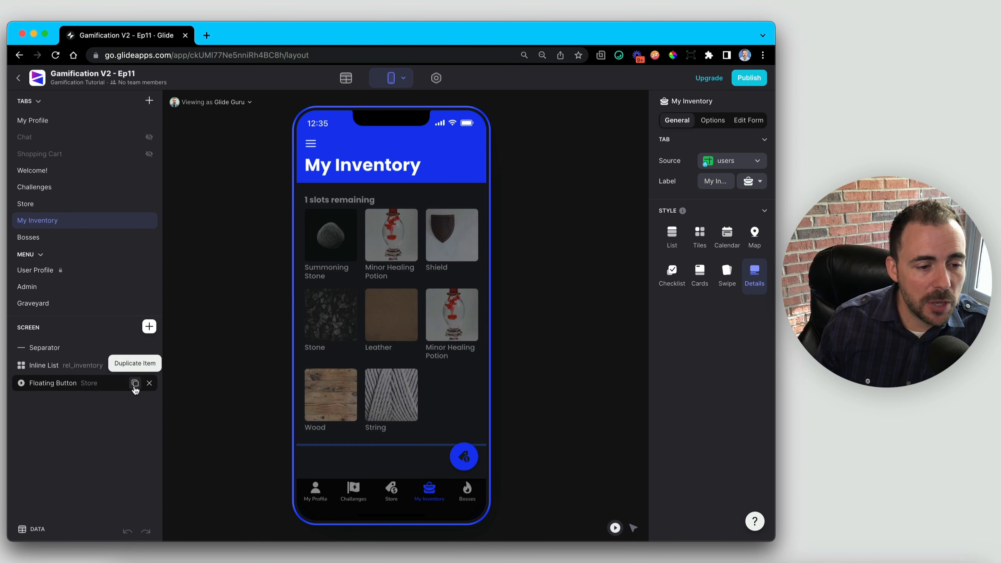
click(134, 388)
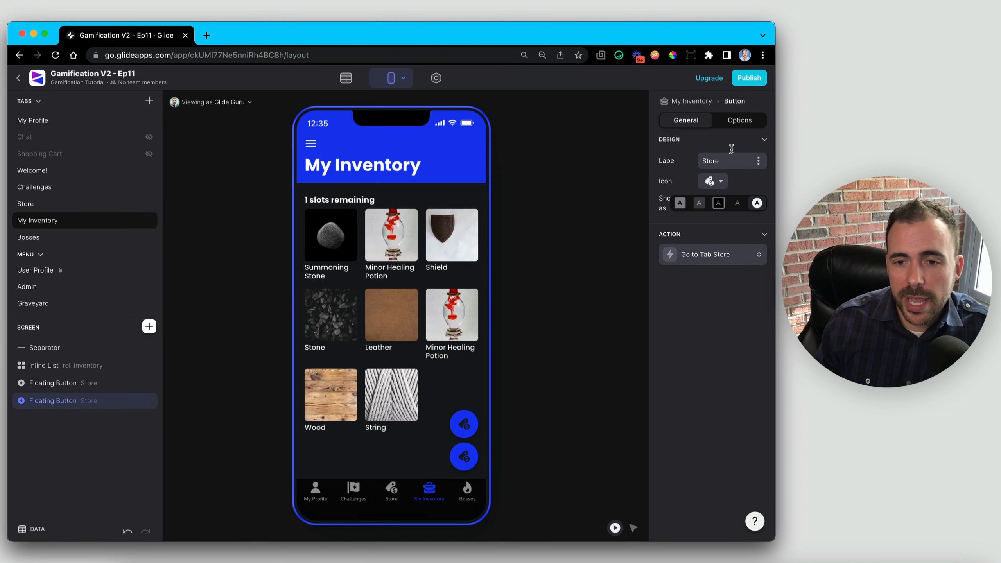
double_click(721, 160)
text(Crafting)
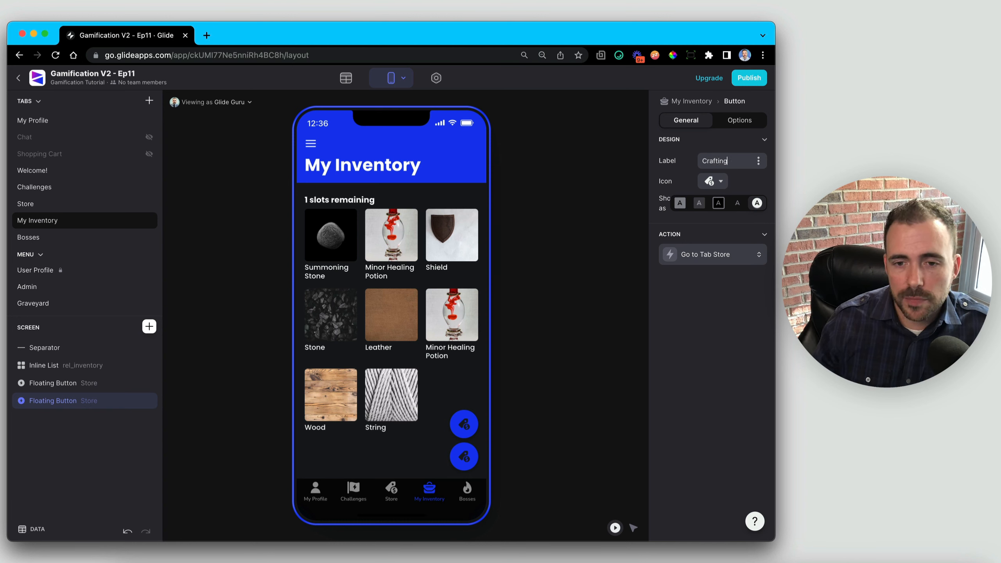
- Find a hammer among the Legacy icons by searching for "tool" and assign it to the Crafting button
click(713, 181)
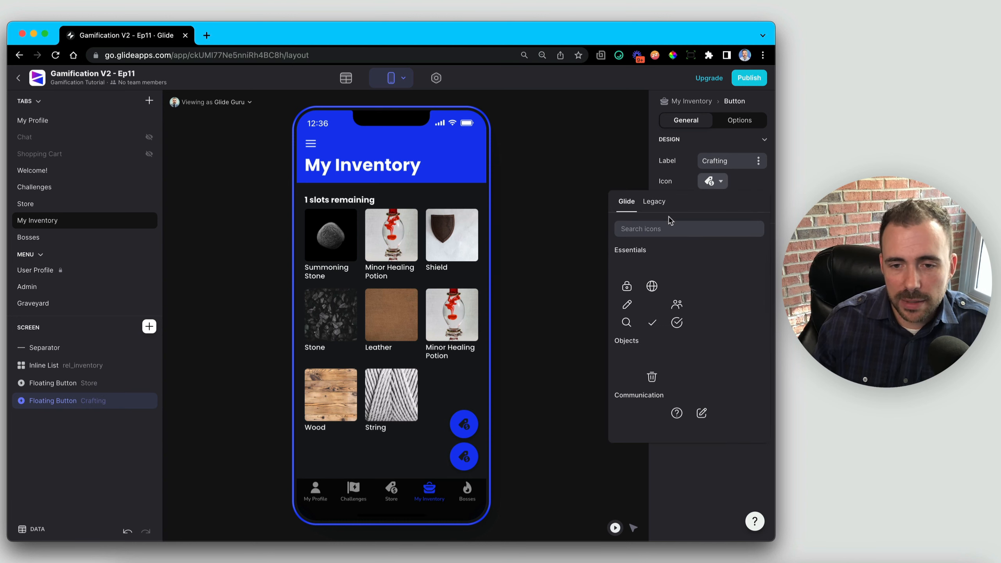
click(667, 208)
click(664, 227)
text(tool)
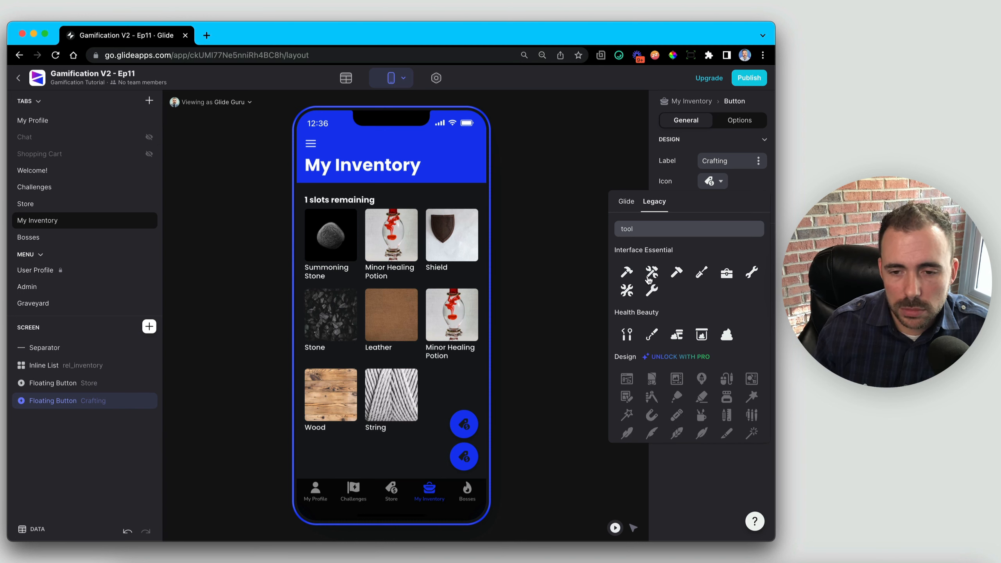
click(678, 273)
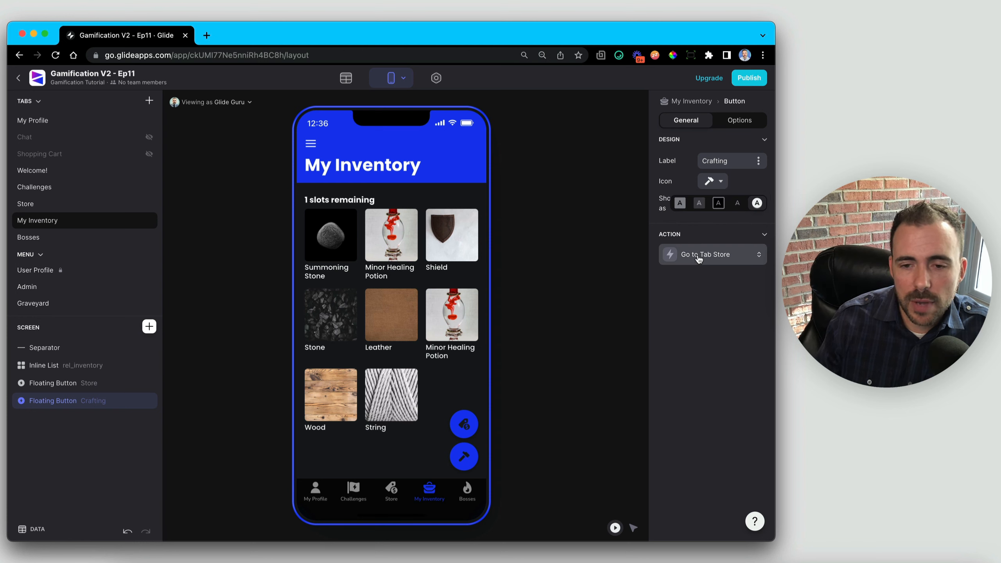
- Change the Crafting button's action to Show New Screen
click(698, 258)
click(678, 293)
text(s)
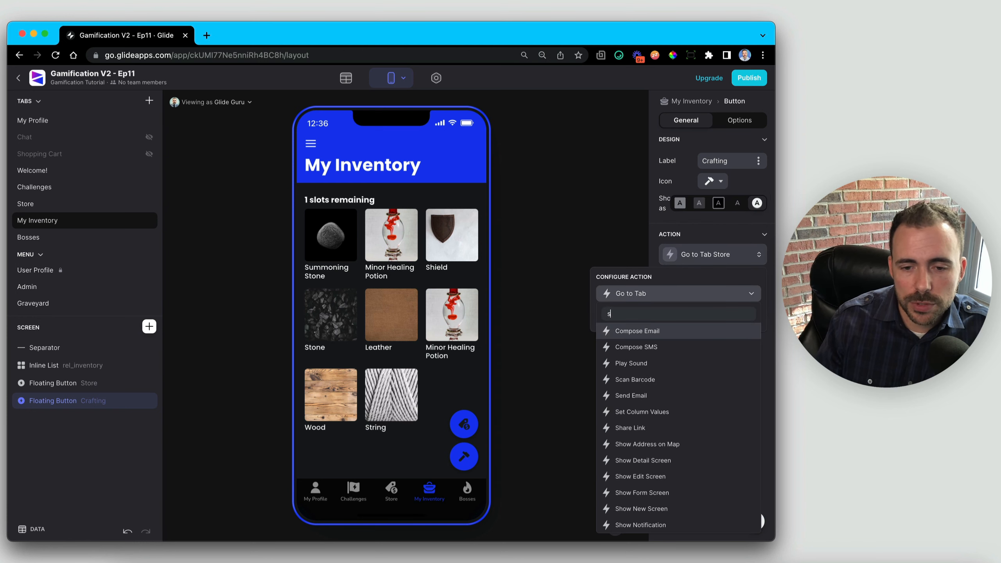
text(how)
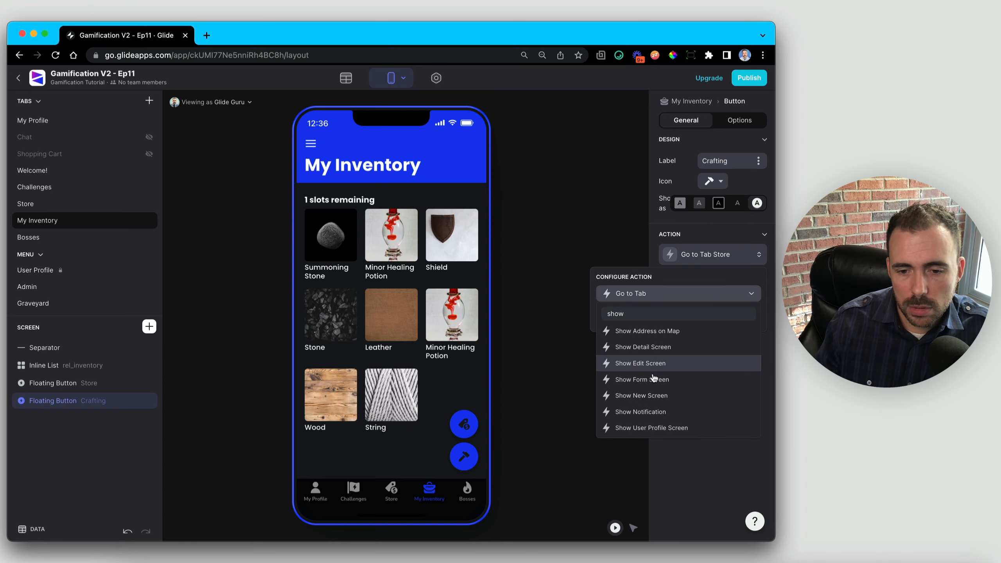
click(646, 395)
- Set the new screen's data to the crafting table and its title to "Craft an Item!"
click(685, 334)
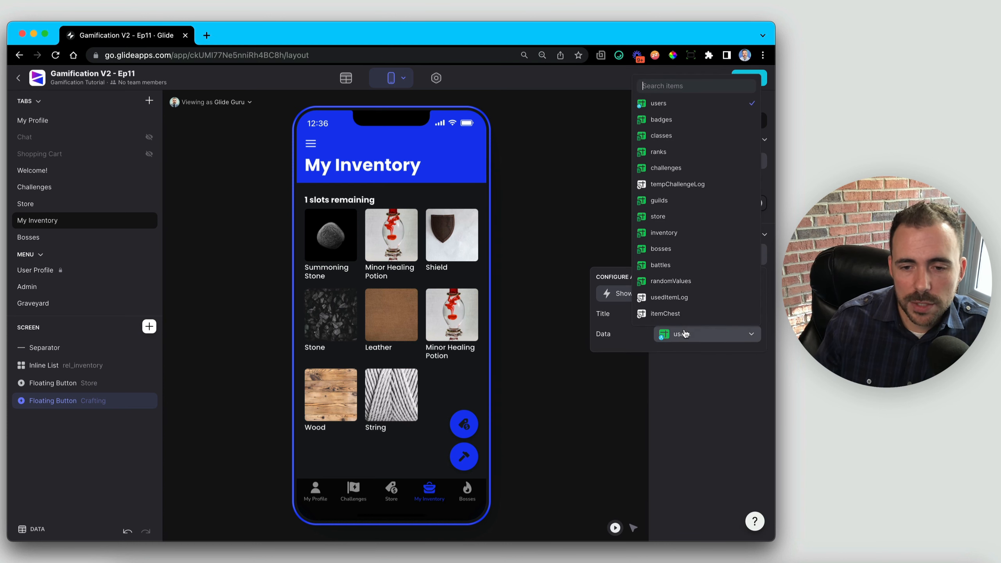
scroll(675, 329, down, 1)
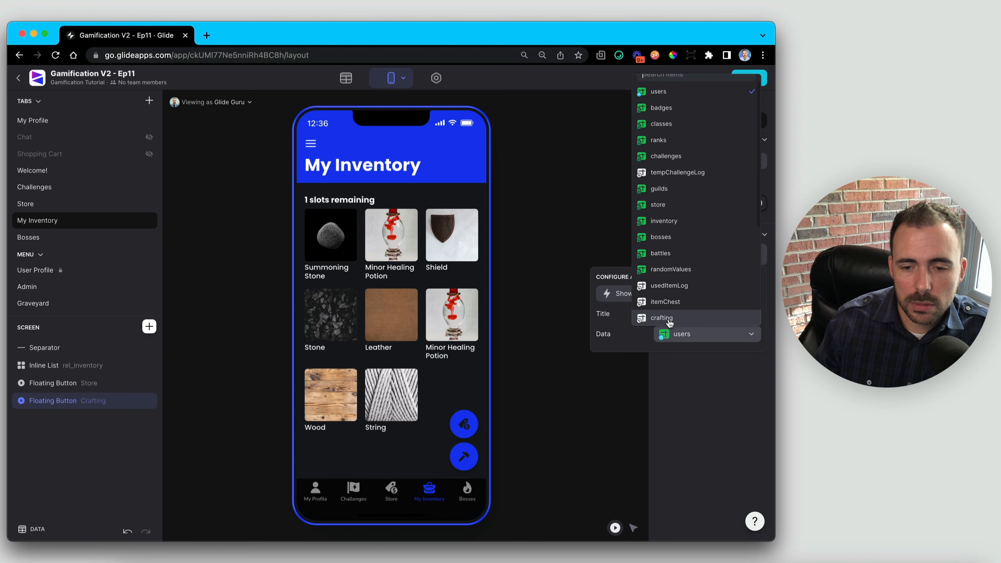
click(669, 322)
click(660, 315)
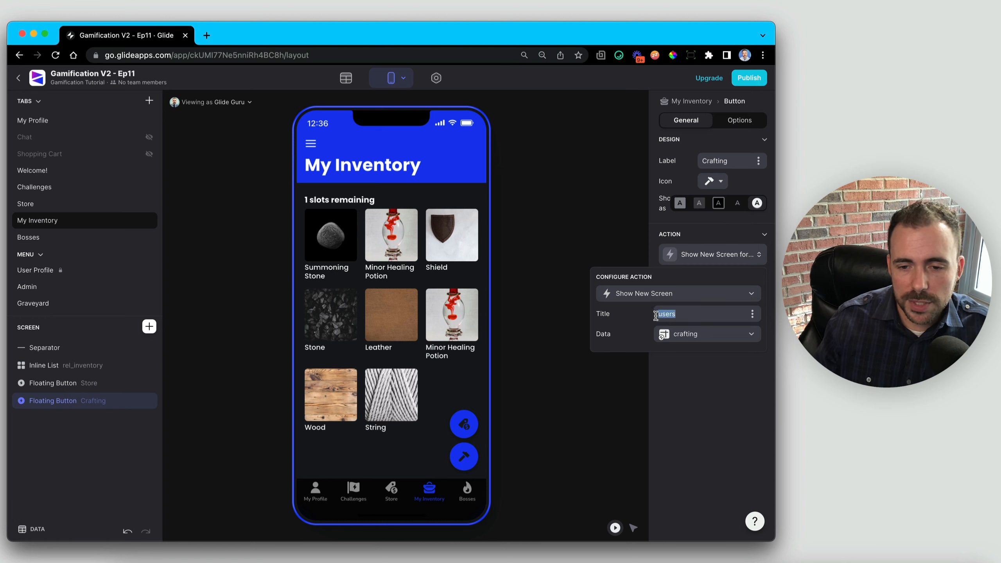
text(Craft an Item)
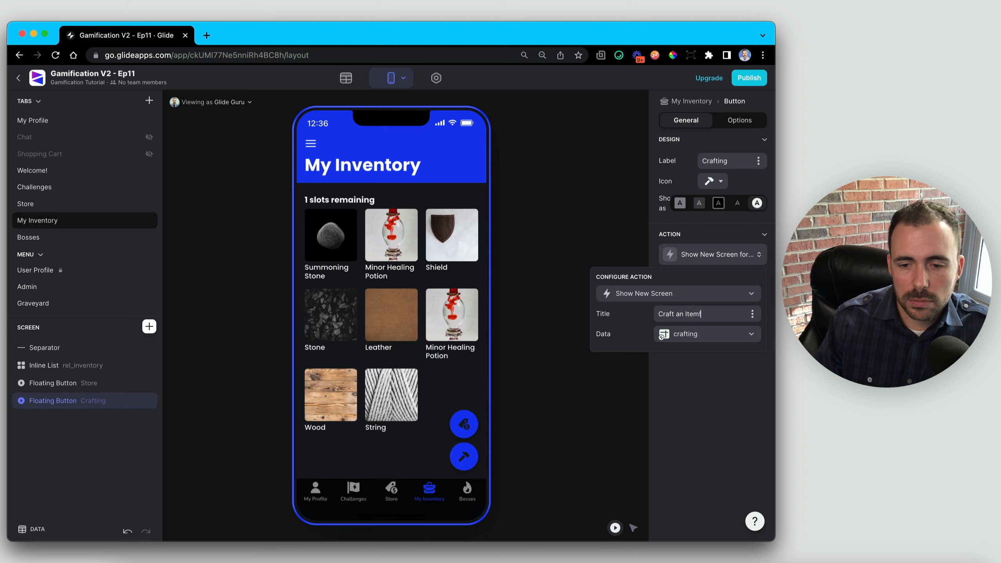
click(577, 406)
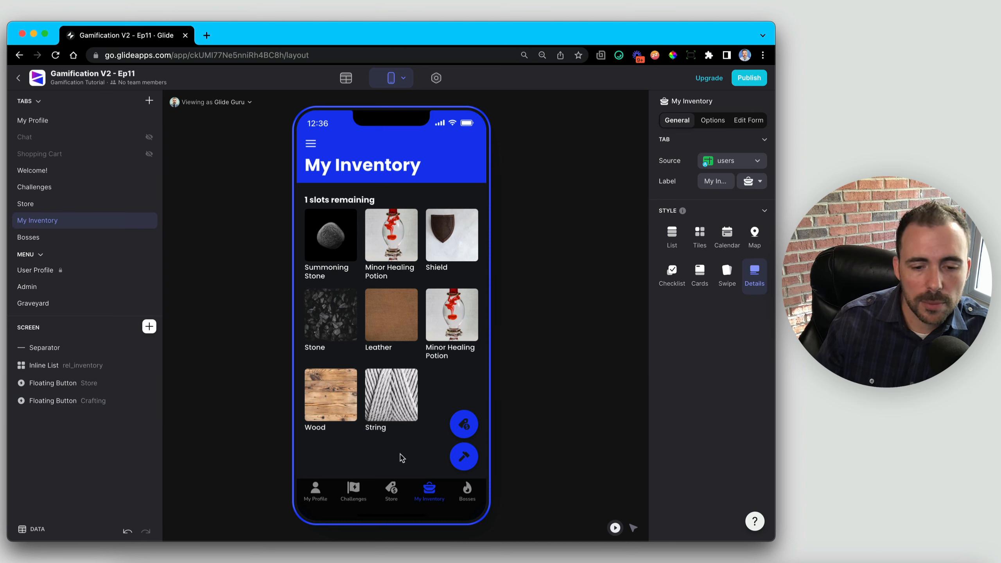
- Switch the Craft an Item! screen to the Details style and remove all of its default components
click(463, 465)
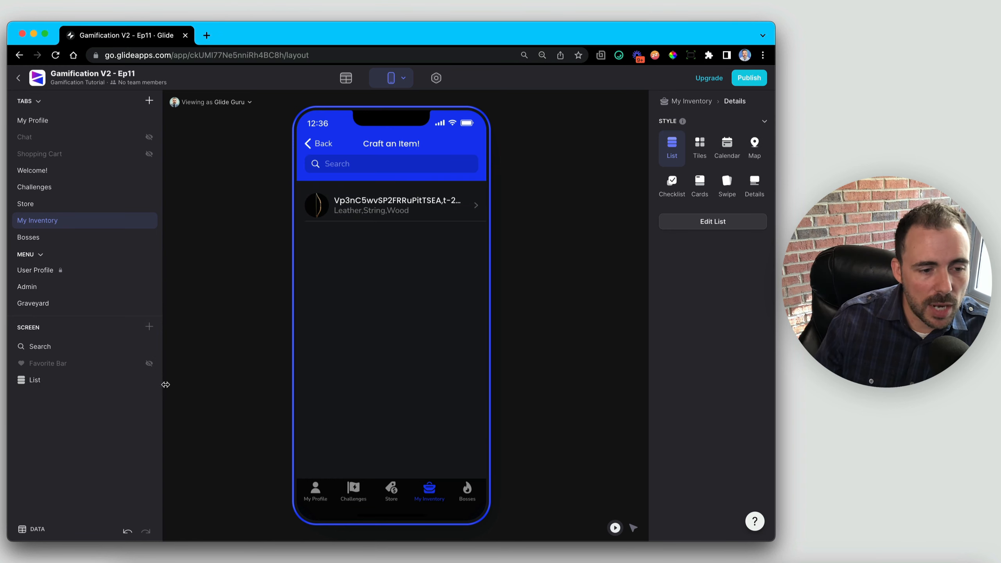
click(755, 184)
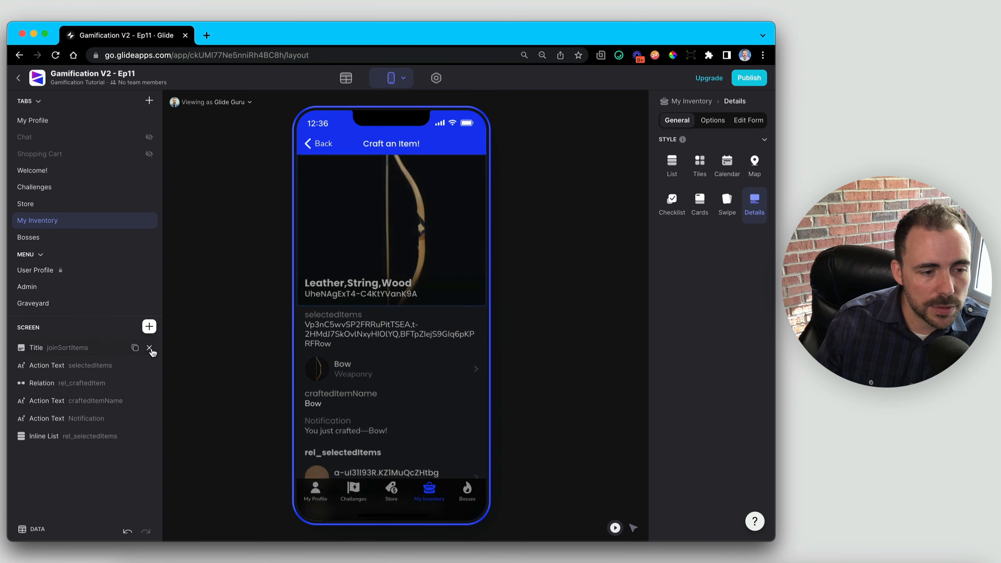
click(149, 348)
click(150, 347)
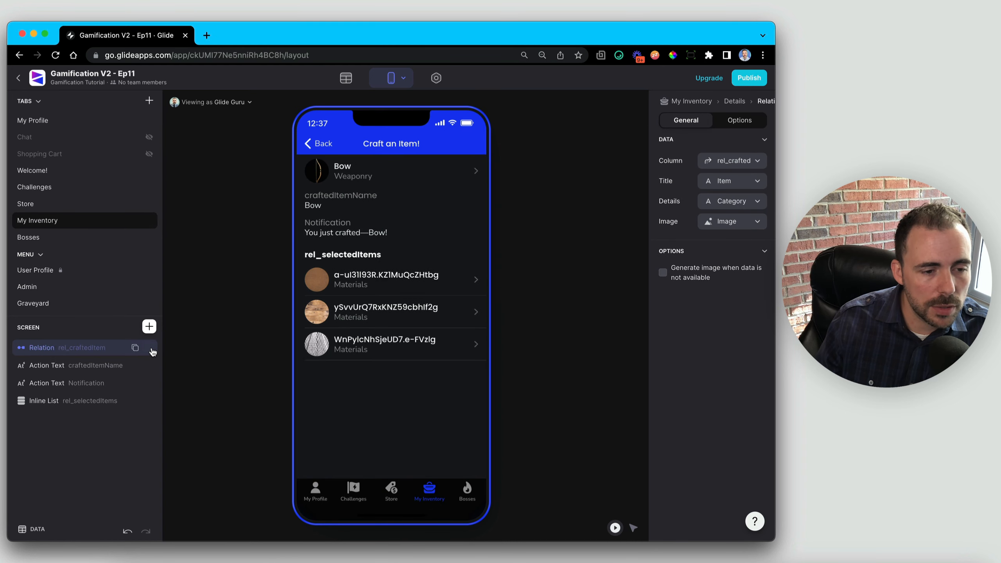
click(149, 400)
click(149, 382)
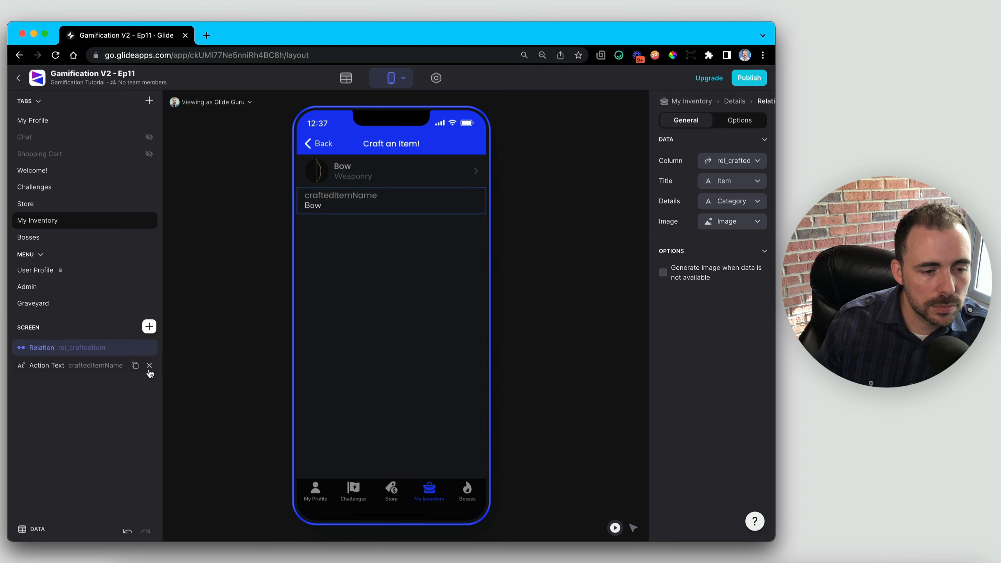
click(149, 366)
click(150, 348)
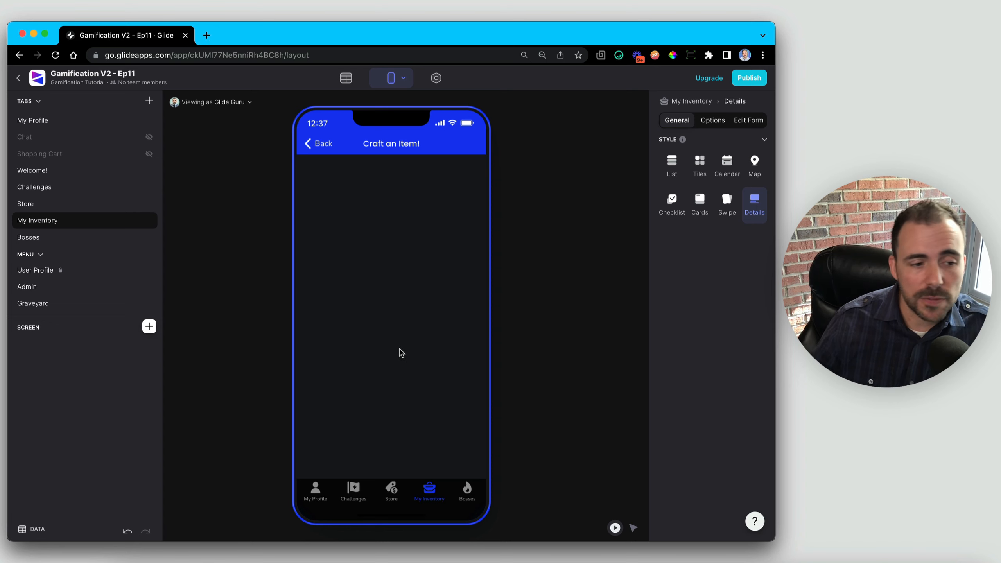
- Add a Choice component to the empty Craft an Item! screen, writing to the selectedItems column
click(149, 327)
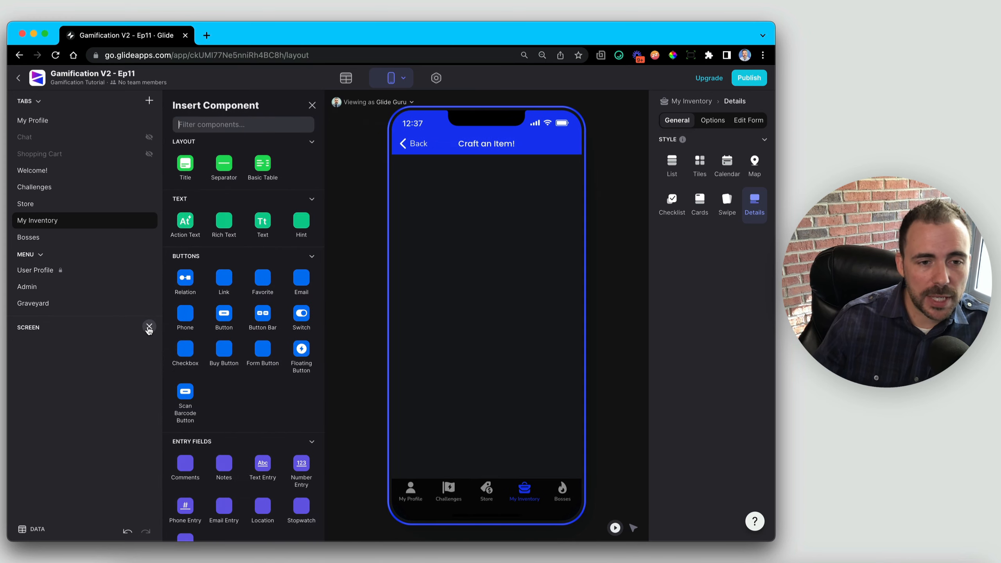
text(in)
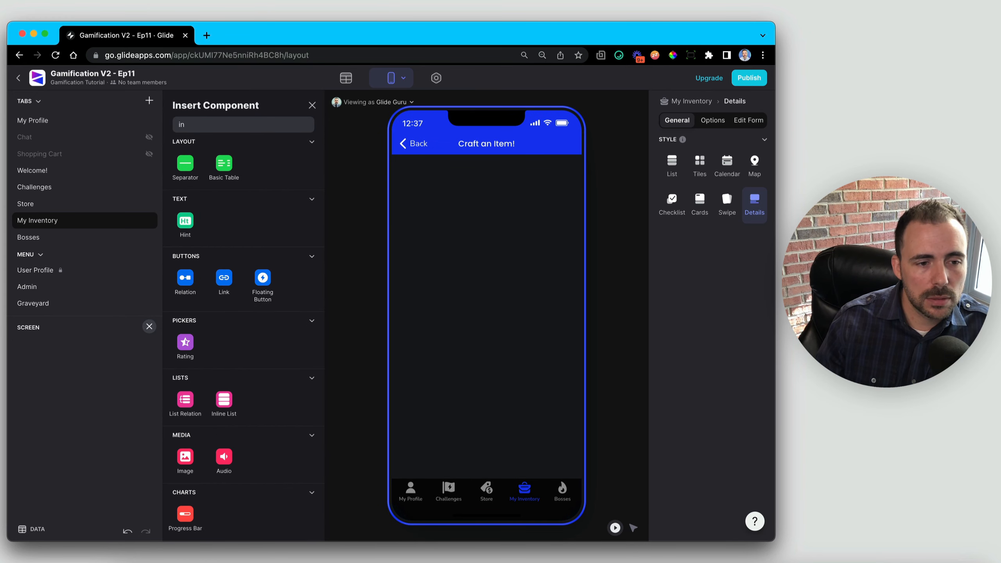
key(BackSpace)
key(BackSpace)
text(cho)
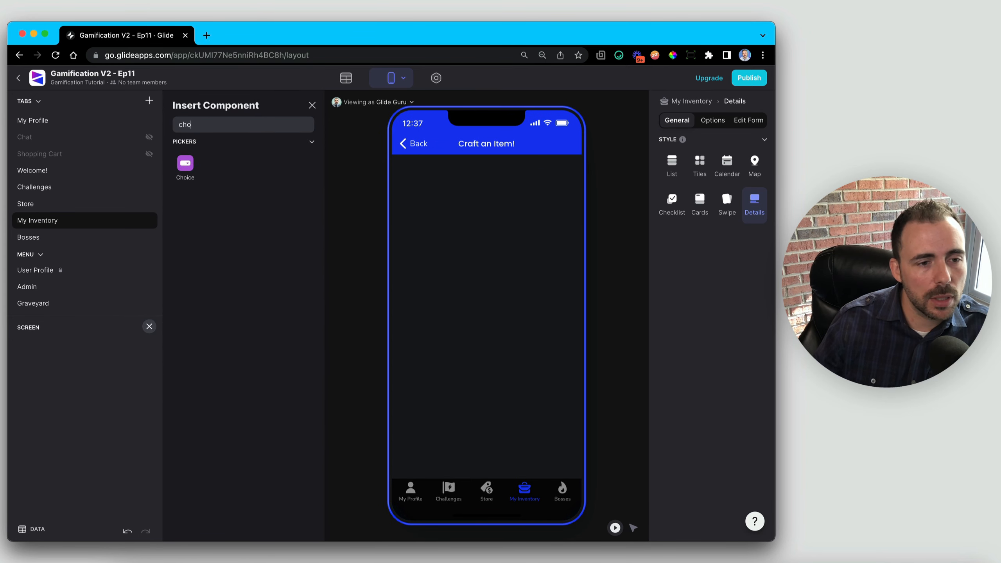
click(185, 168)
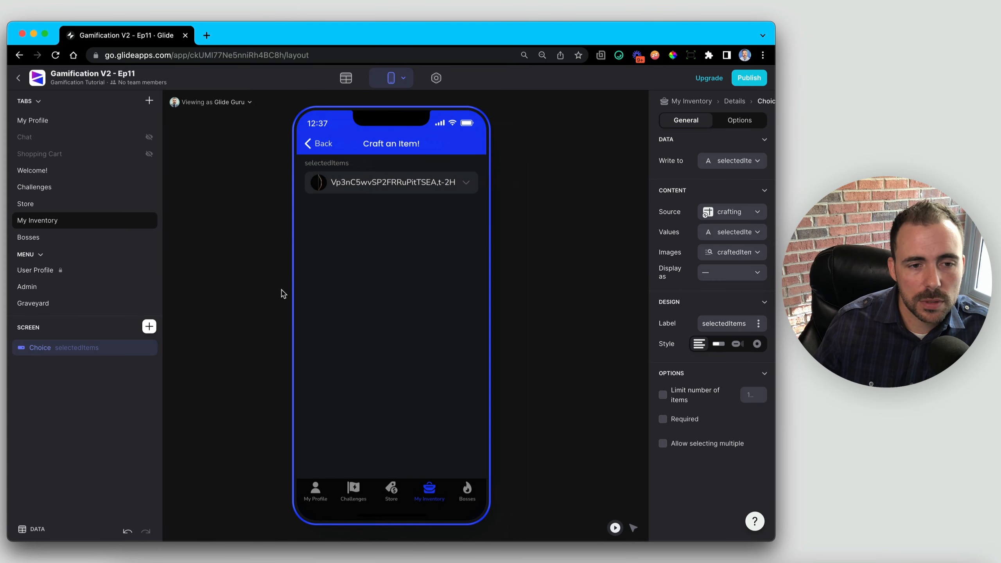
click(716, 163)
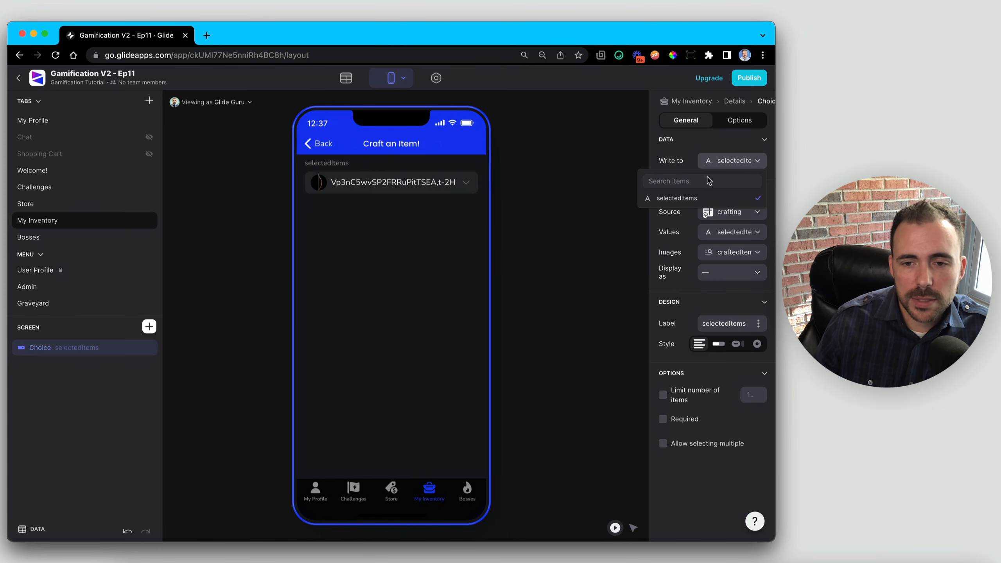
click(686, 199)
- Label the choice component "Select items from your inventory:"
double_click(735, 324)
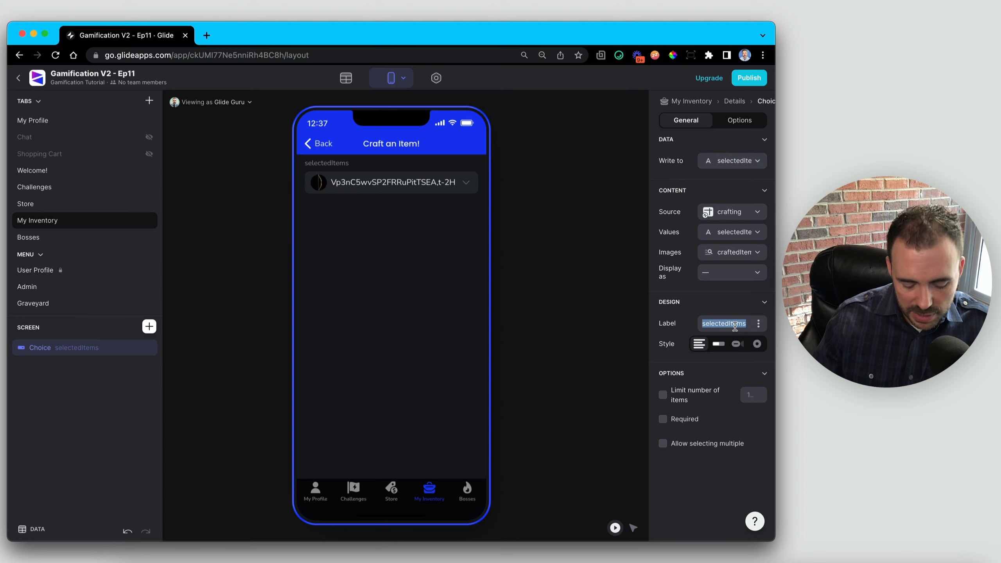
text(Select ite)
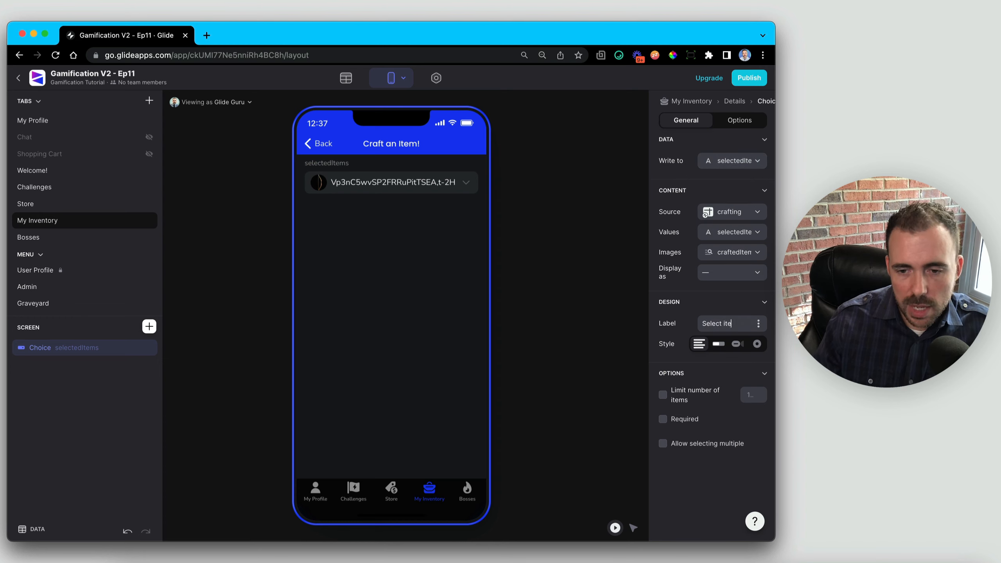
text(ms from yo)
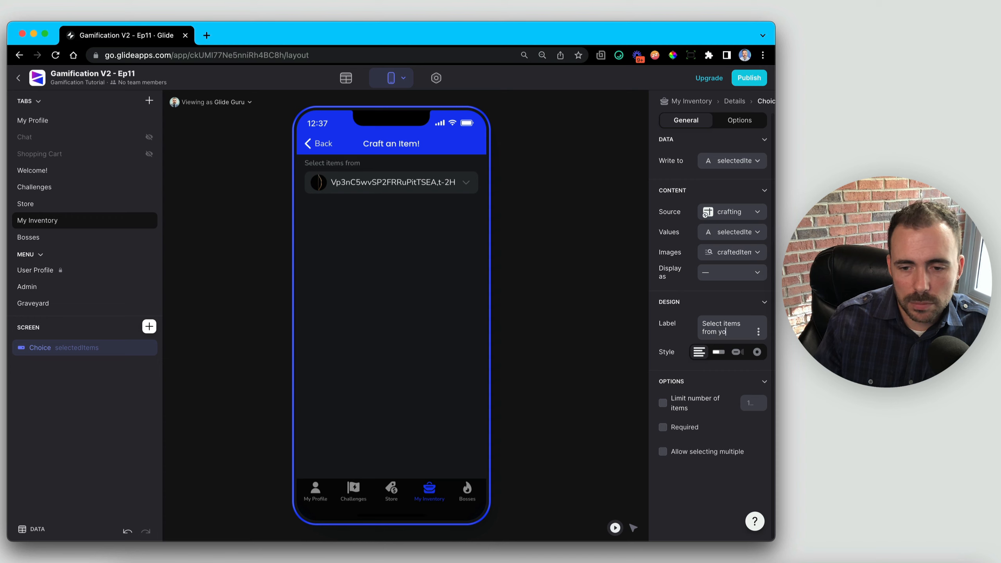
text(ur inventory:)
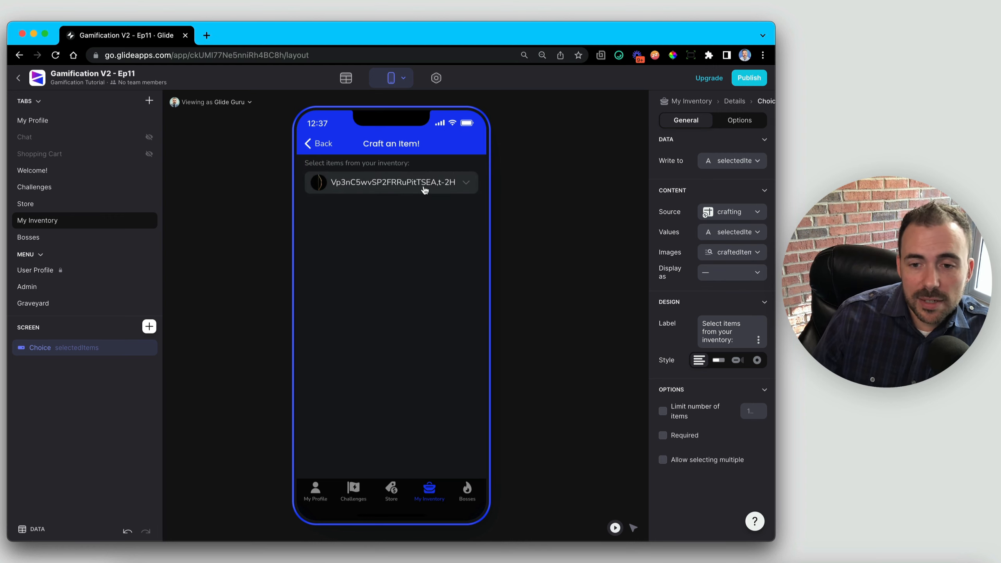
- Set the choice's source to the inventory table and filter it to rows where User Email is signed-in user
click(725, 212)
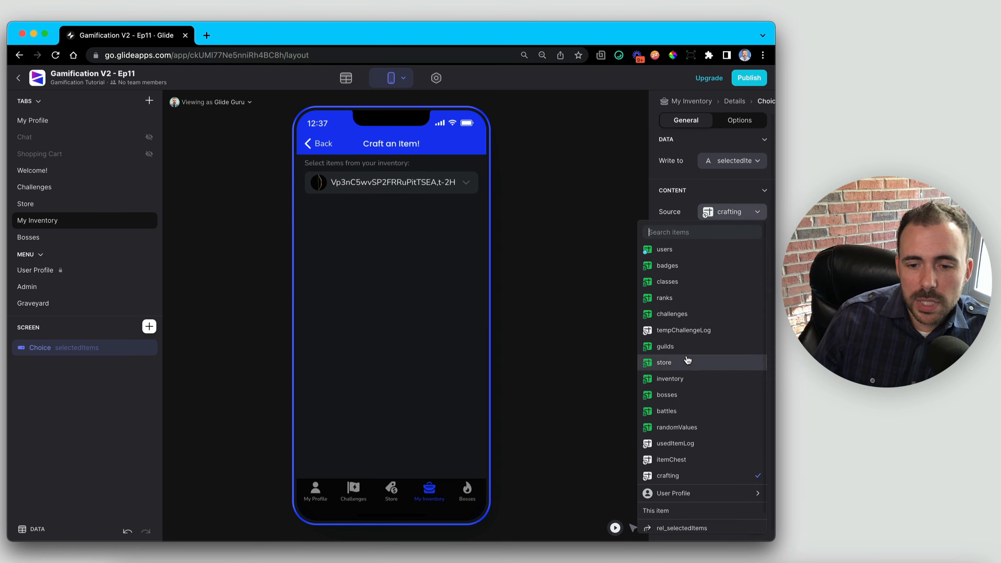
click(669, 379)
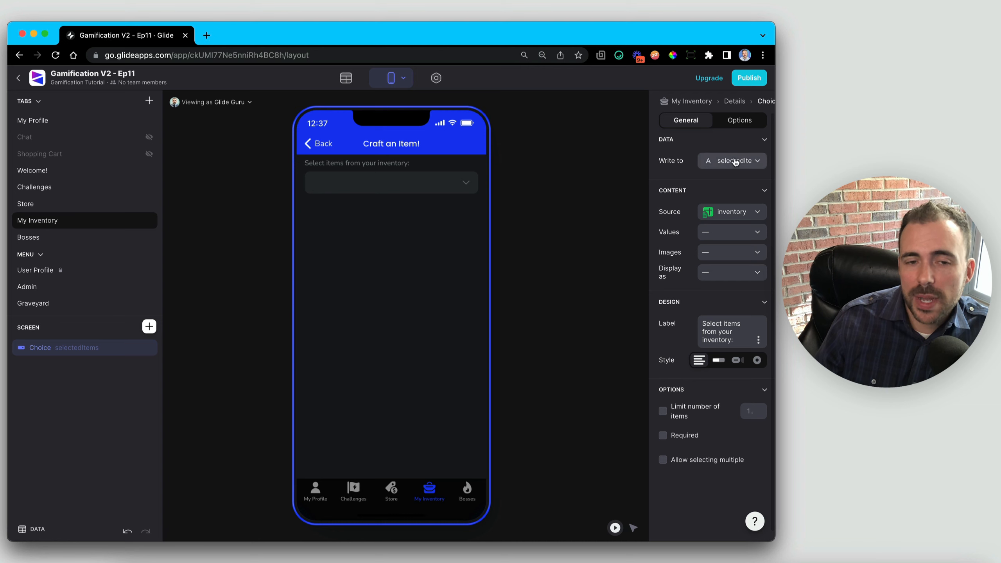
click(741, 122)
click(697, 233)
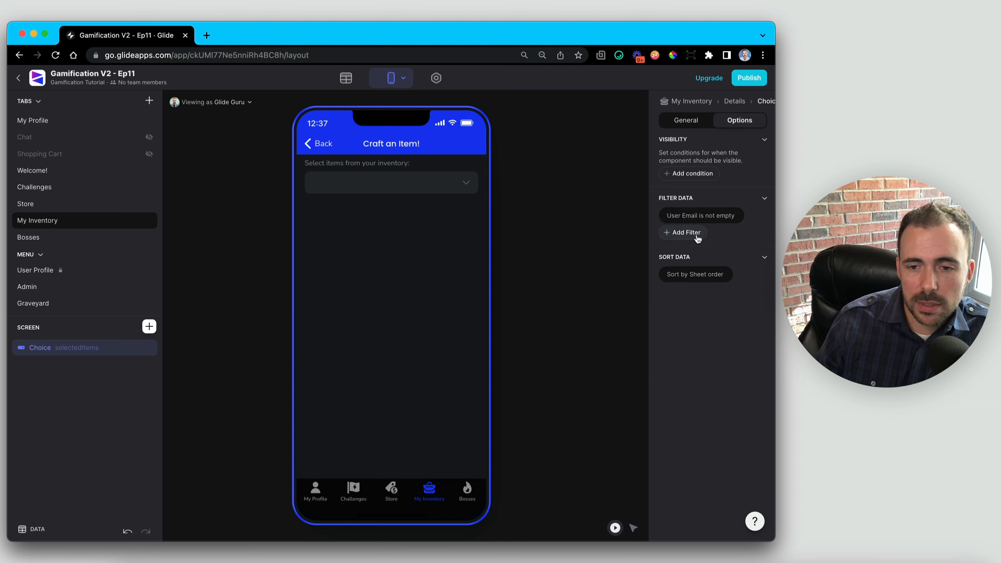
click(689, 215)
click(670, 248)
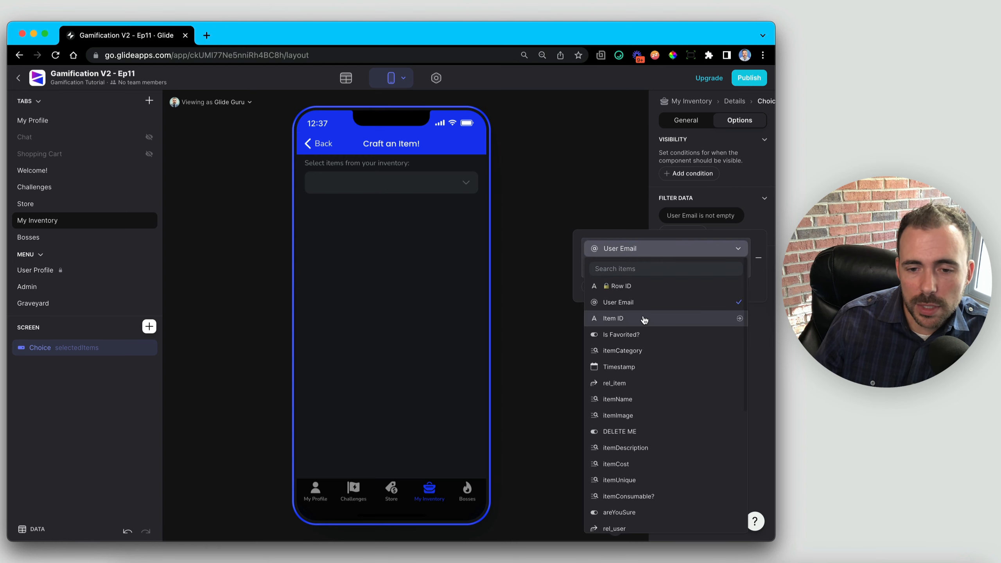
click(656, 307)
click(642, 272)
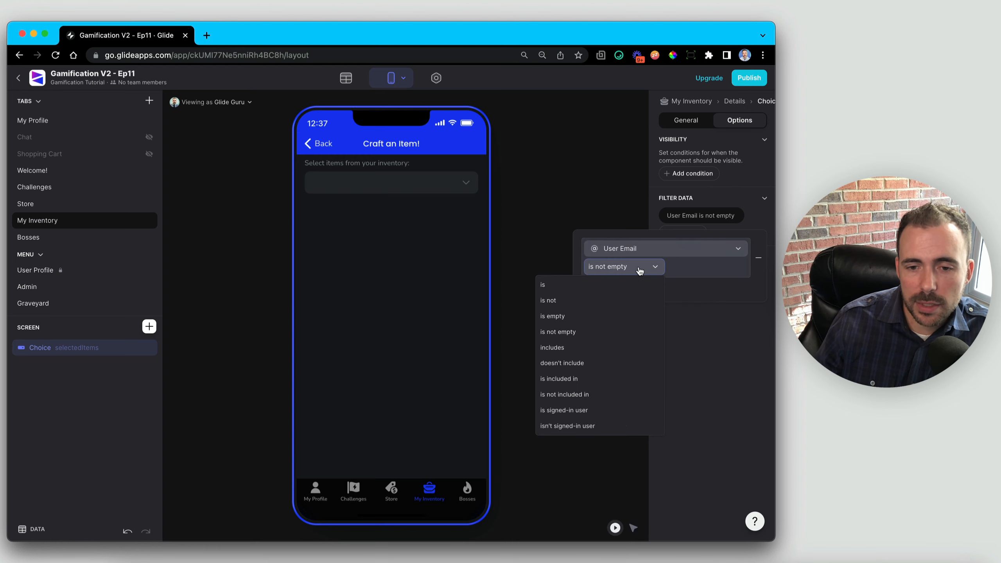
click(581, 410)
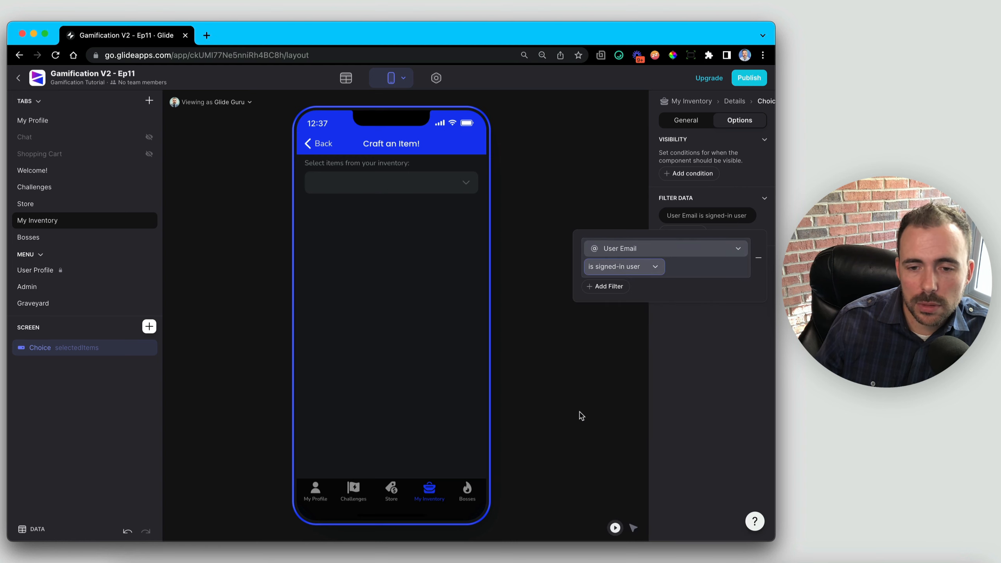
- Add a second filter to the choice, joined with And, requiring that itemCategory is Materials
click(603, 287)
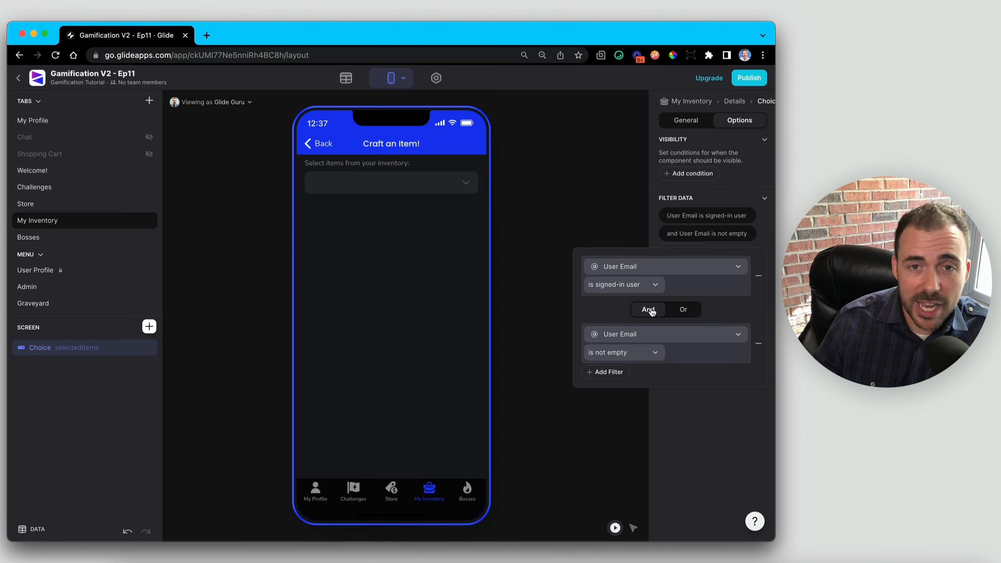
click(642, 339)
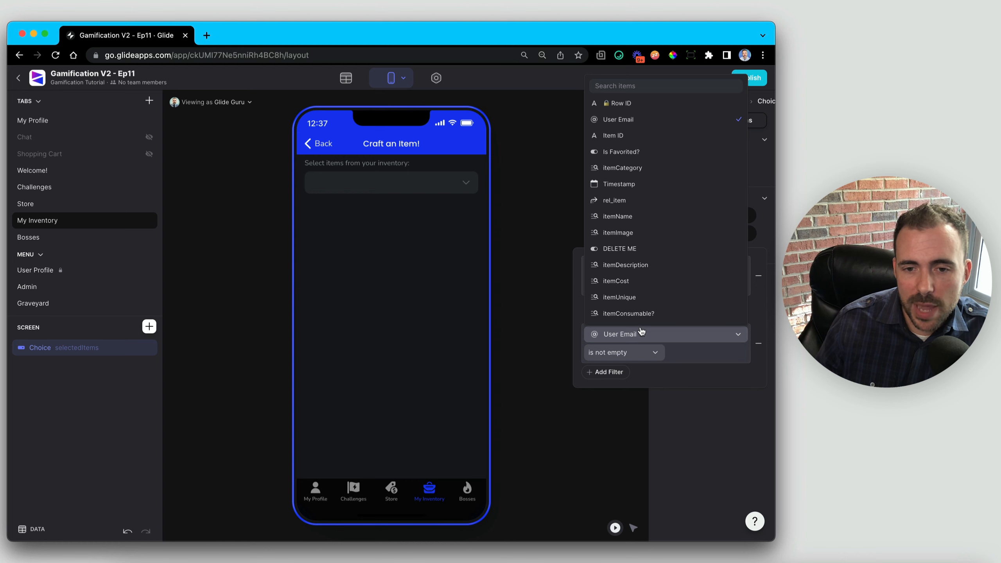
click(621, 157)
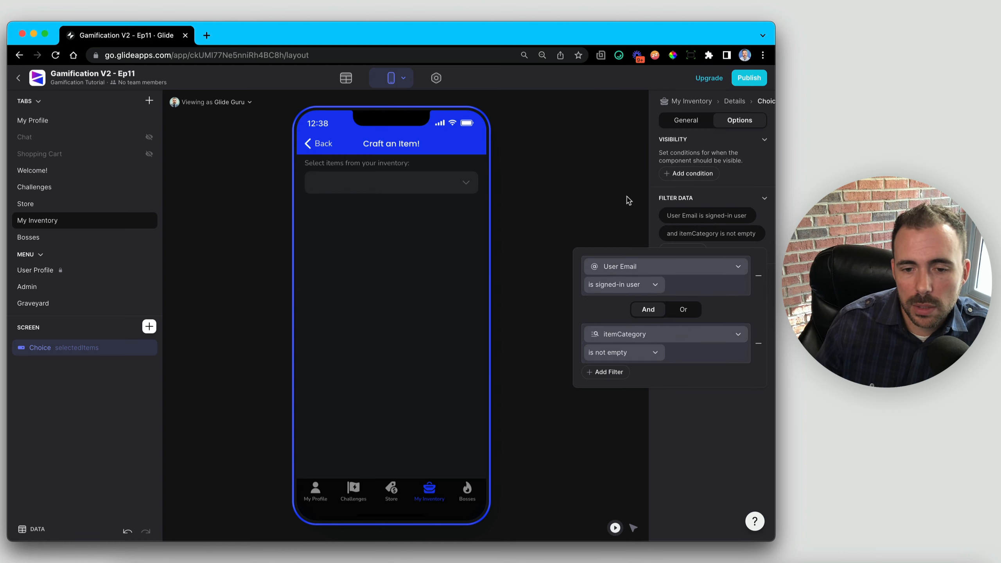
click(612, 353)
click(599, 370)
click(684, 353)
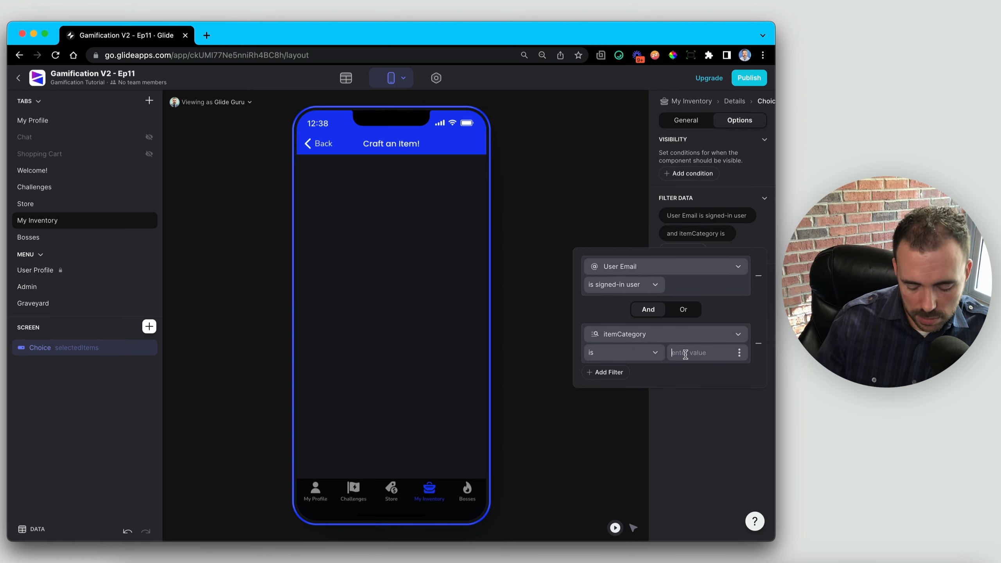
text(Materials)
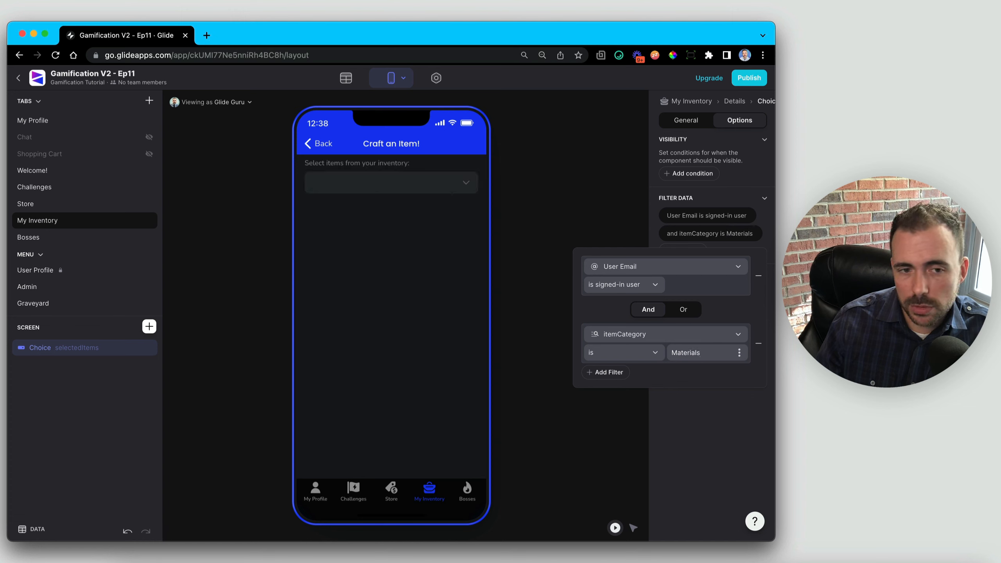
click(704, 444)
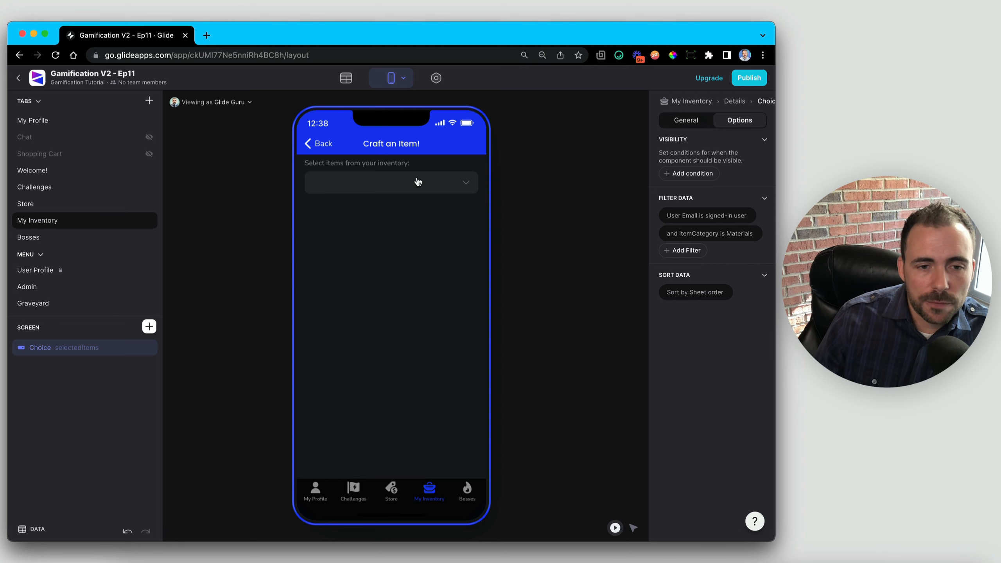
- Set the choice's style to Chips and allow selecting multiple items
click(686, 121)
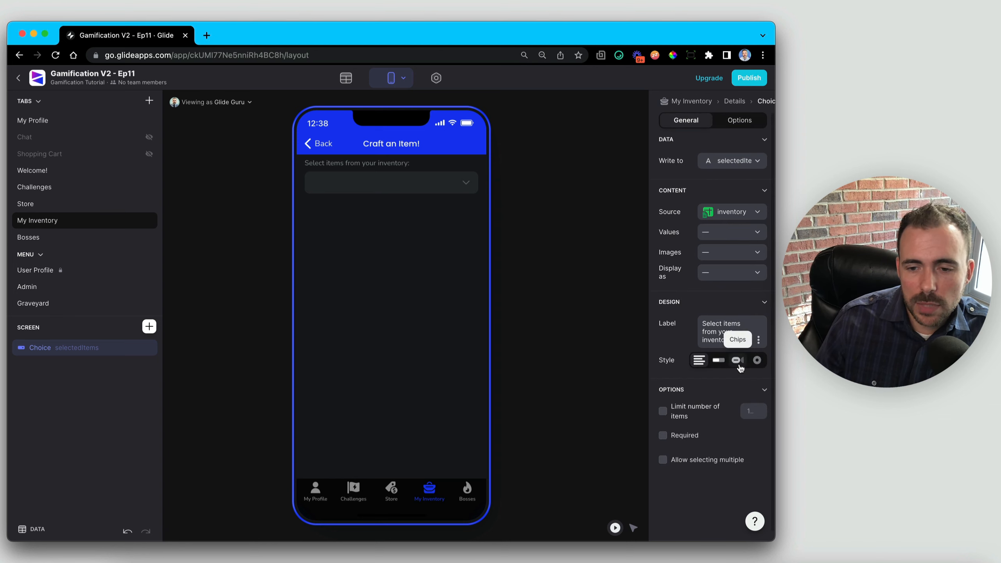
click(739, 367)
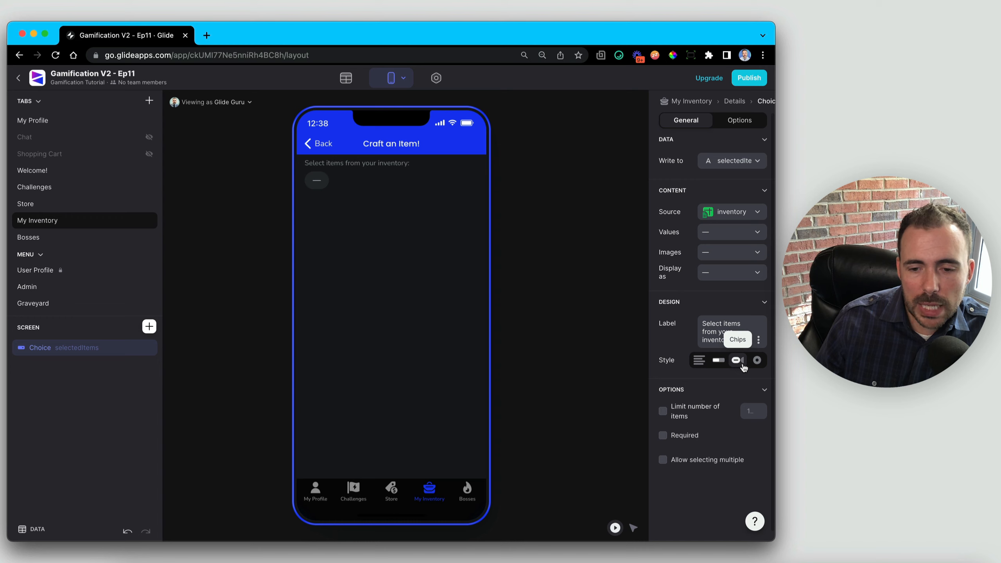
click(696, 465)
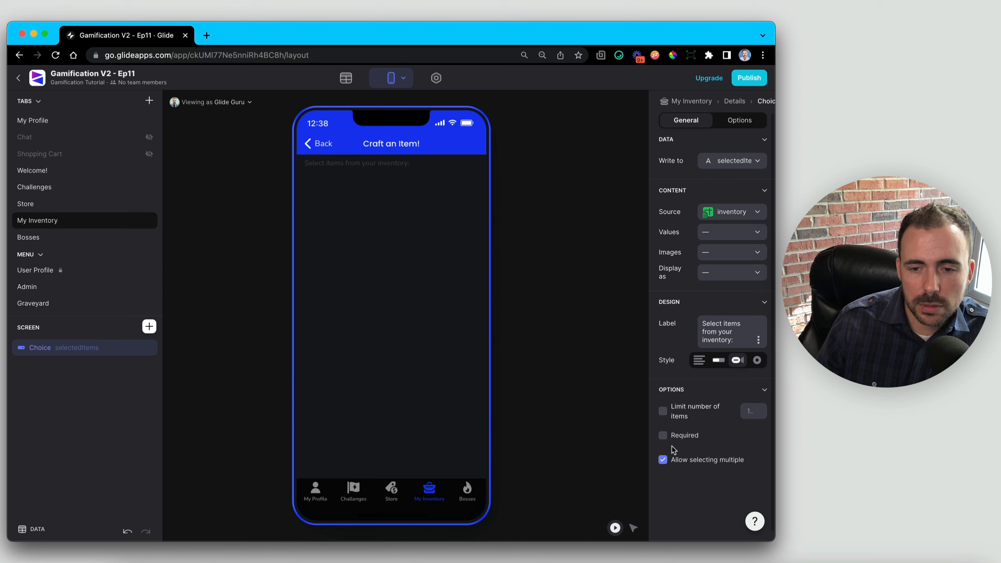
- Use Row ID for the choice's values and display them as itemName
click(733, 233)
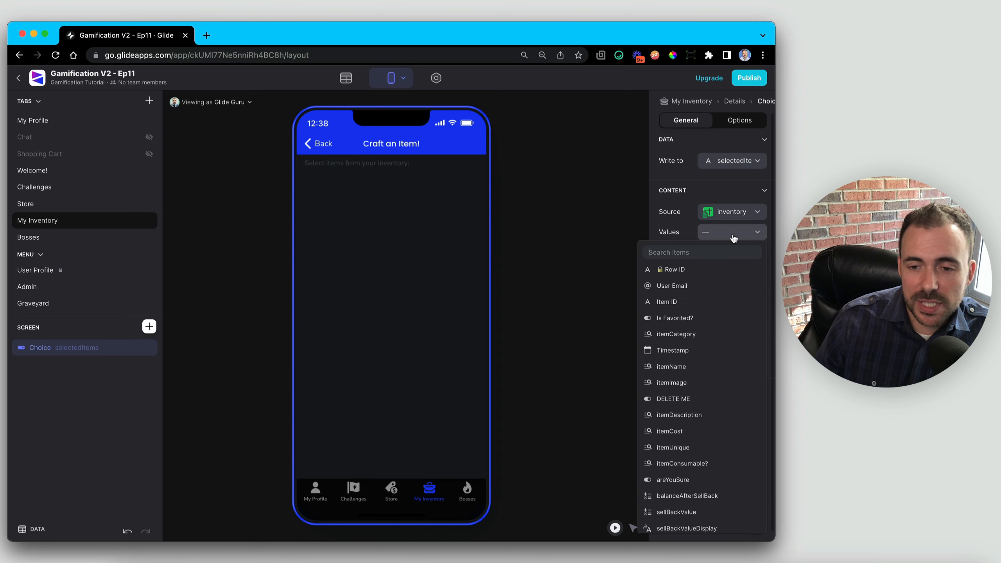
click(686, 270)
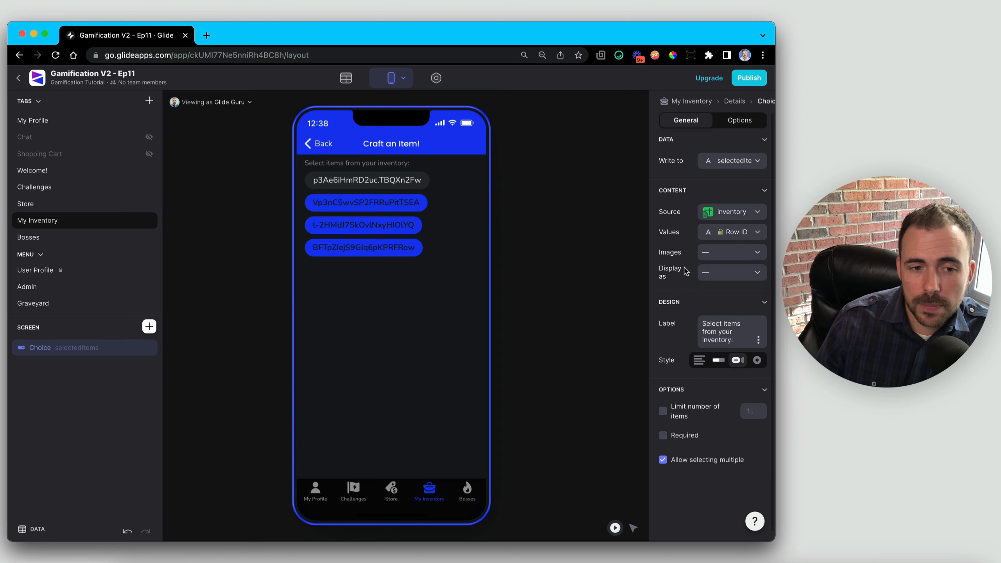
click(716, 276)
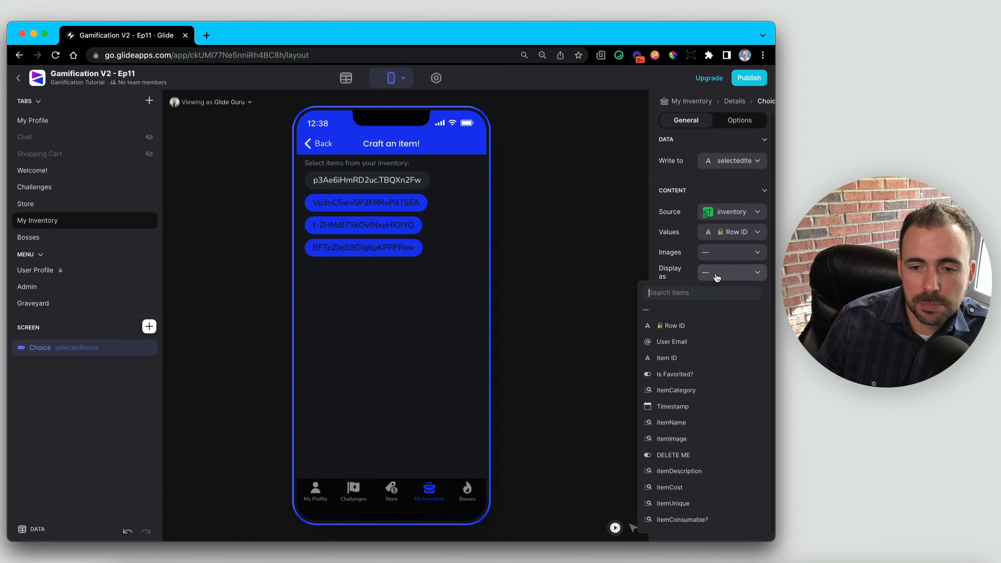
click(683, 423)
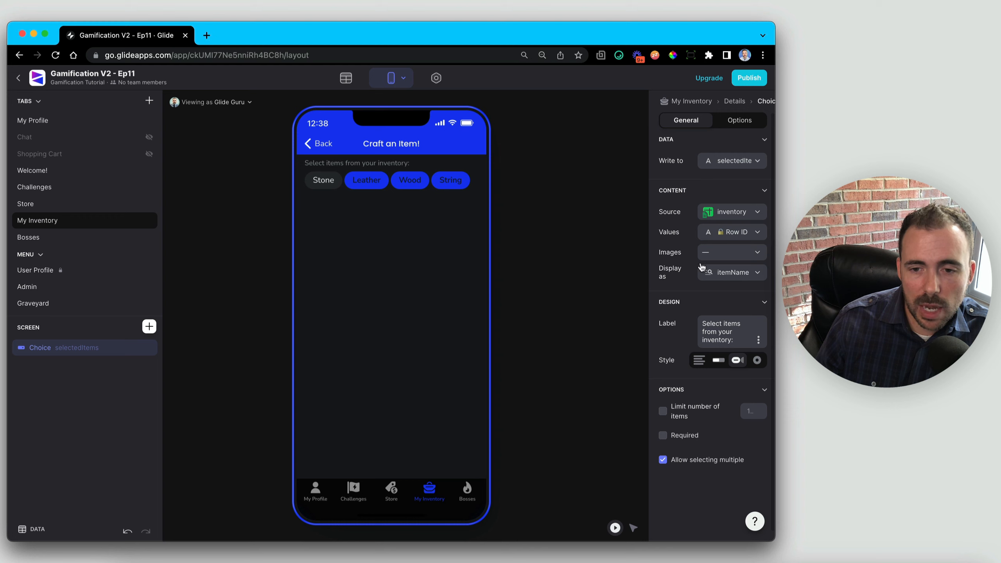
- Set the choice's images to itemImage and change its style to Radio Buttons
click(709, 254)
click(699, 418)
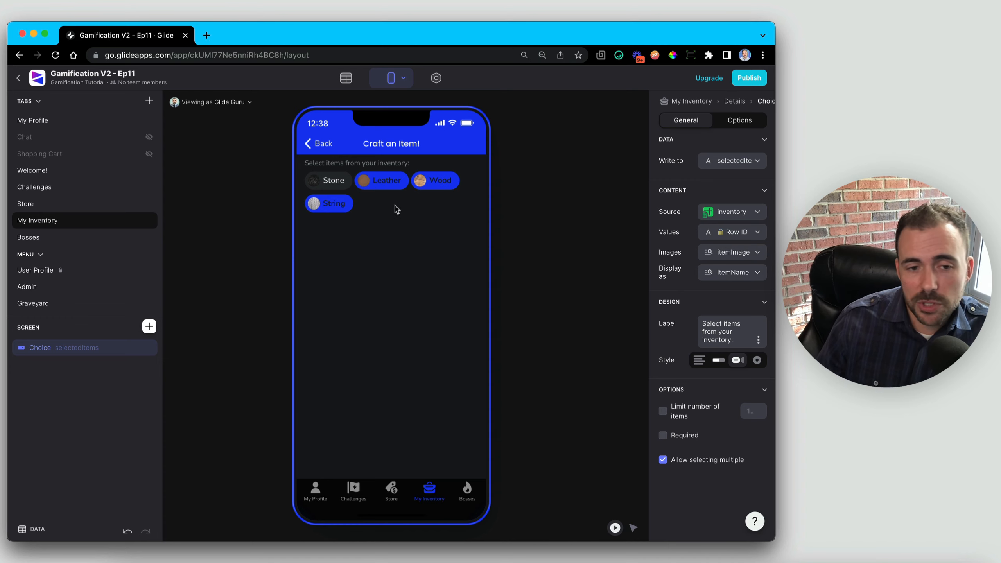
click(756, 361)
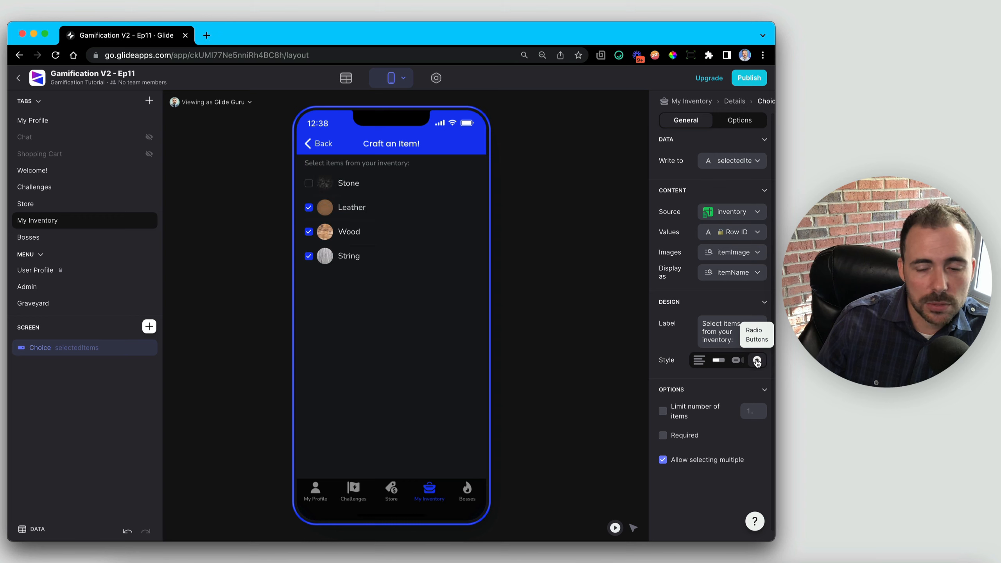
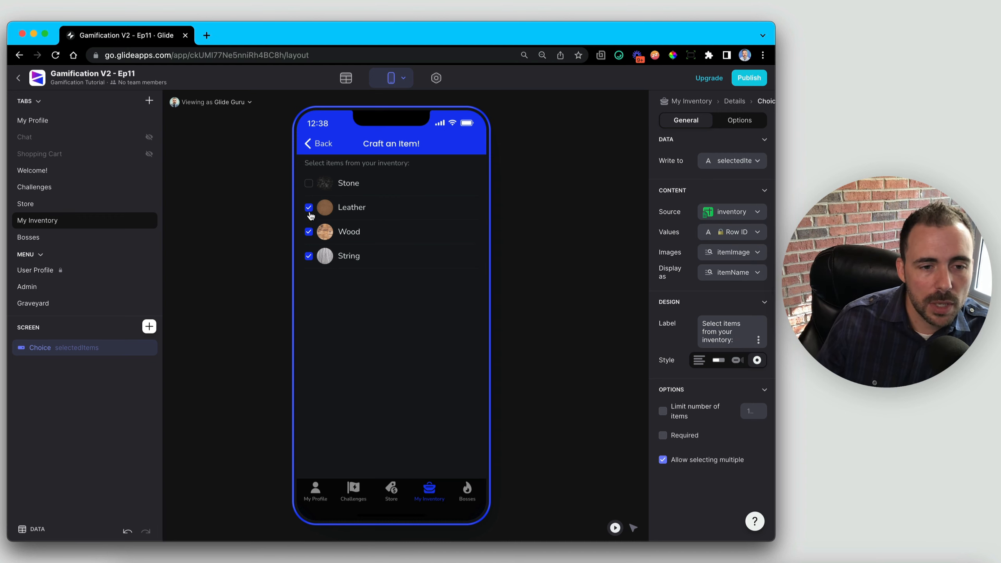
- Test the choice in the preview by deselecting and reselecting Leather and String
click(308, 208)
click(308, 256)
click(308, 209)
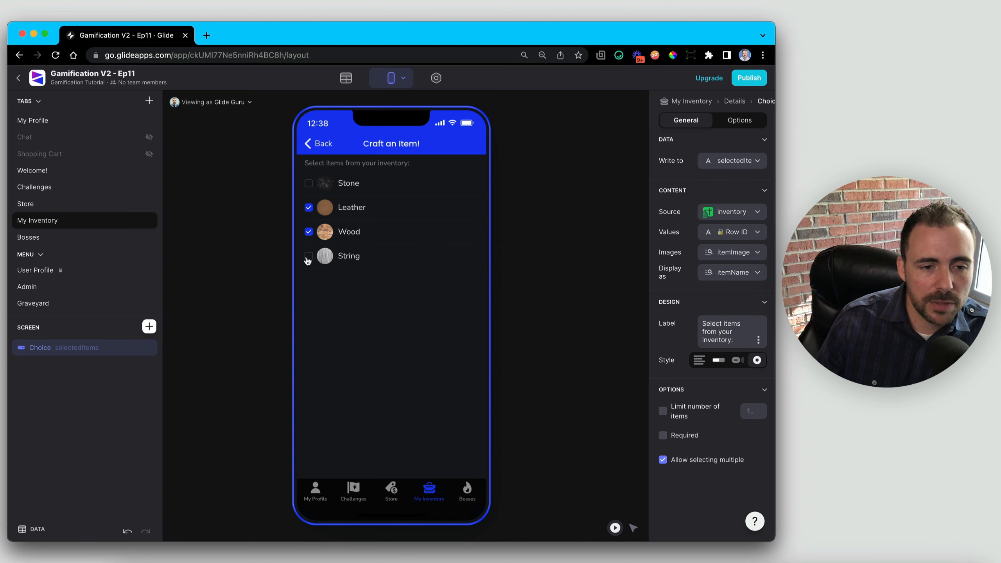
click(308, 256)
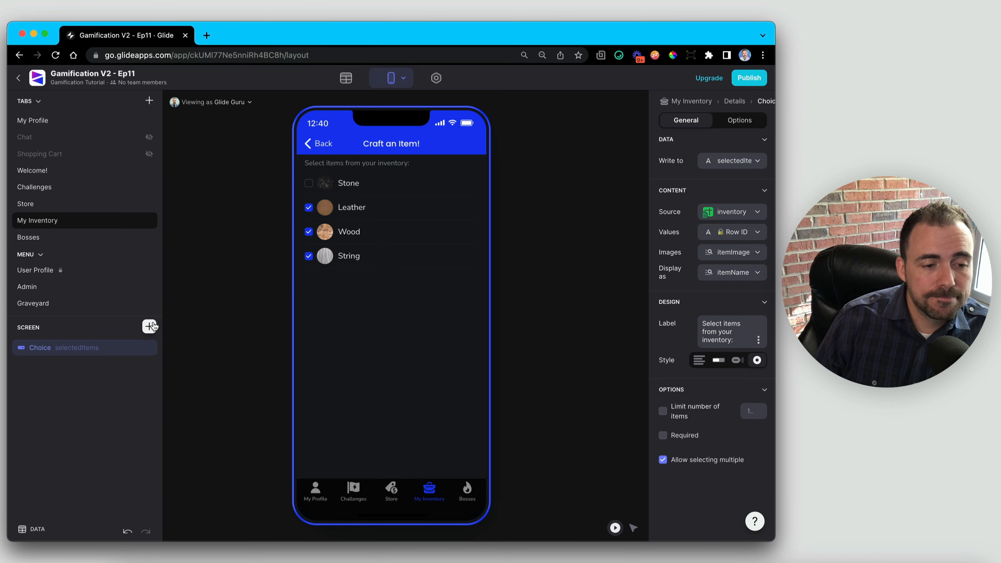
- Add a Button component below the choice and label it Craft Item
click(154, 327)
text(button)
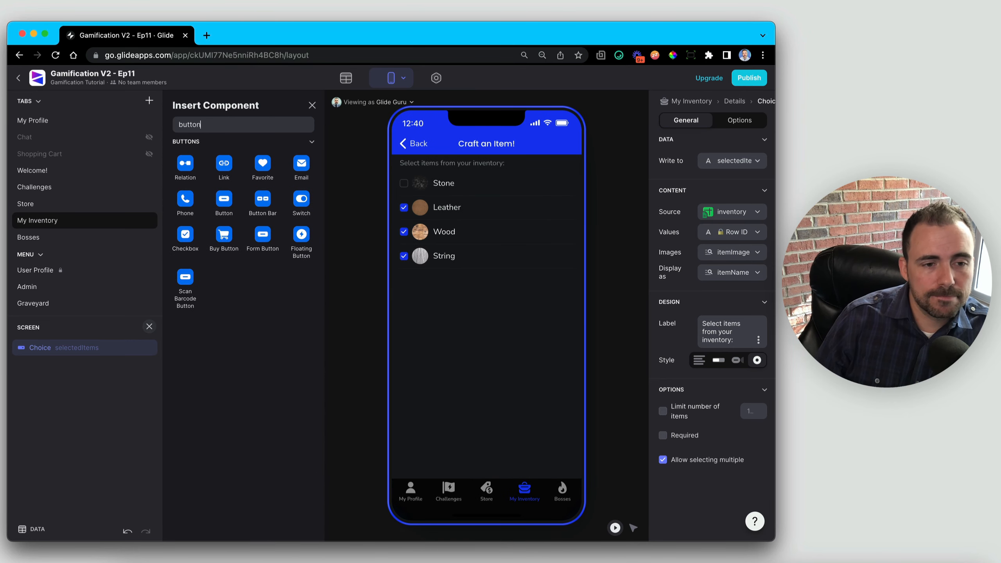
click(224, 202)
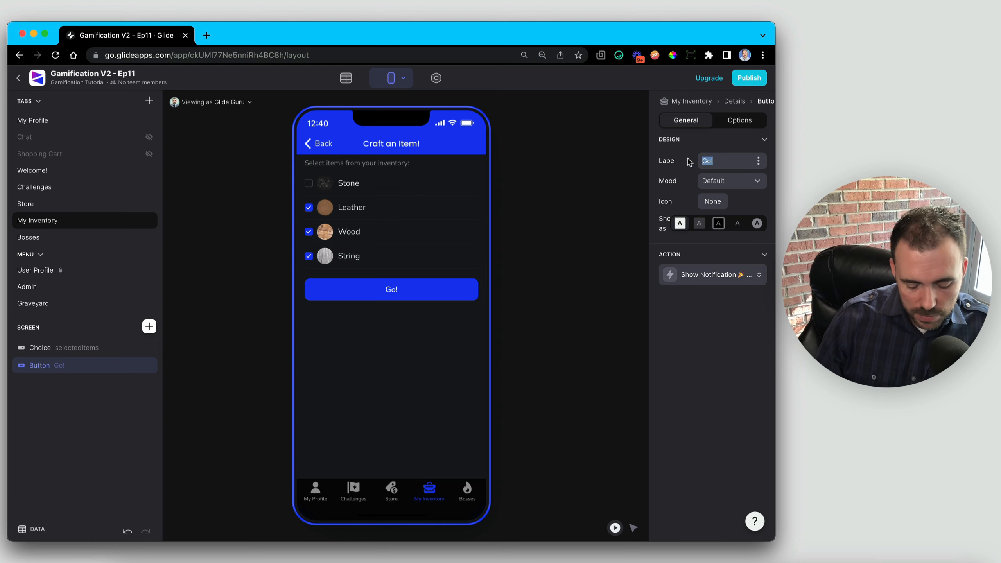
text(Craft Item)
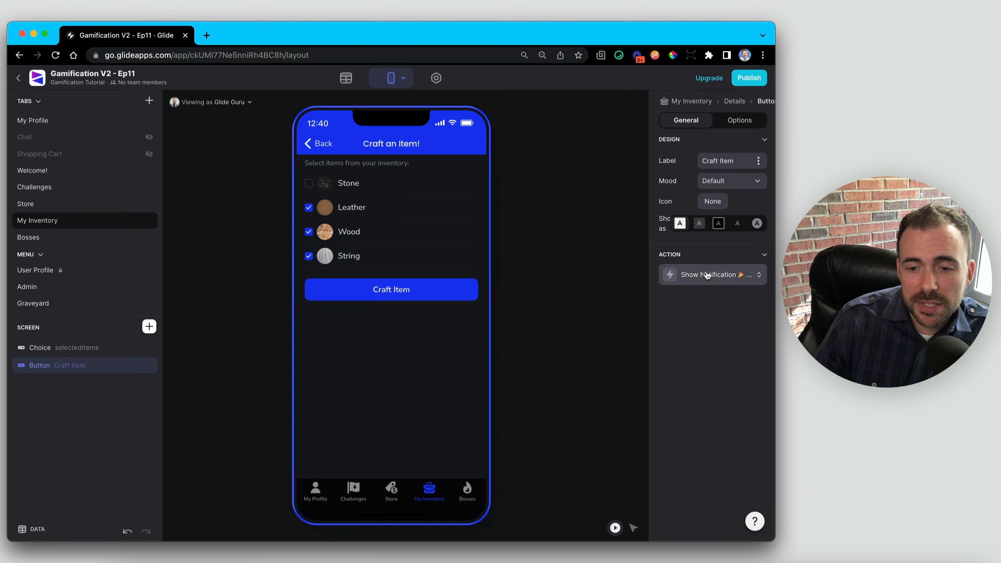
- Create a new custom action for the Craft Item button with the condition that rel_craftedItem is not empty
click(705, 275)
click(672, 317)
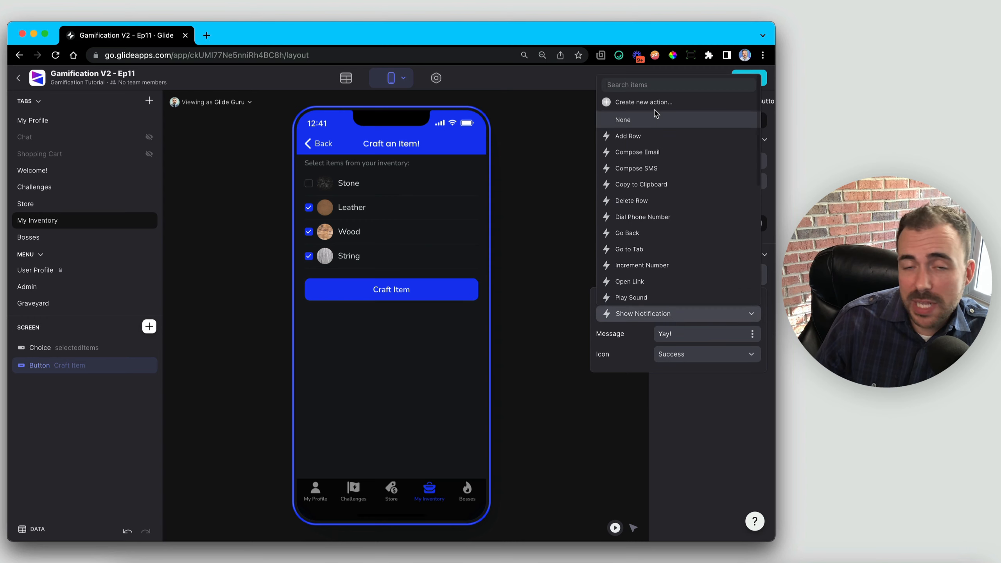
click(644, 102)
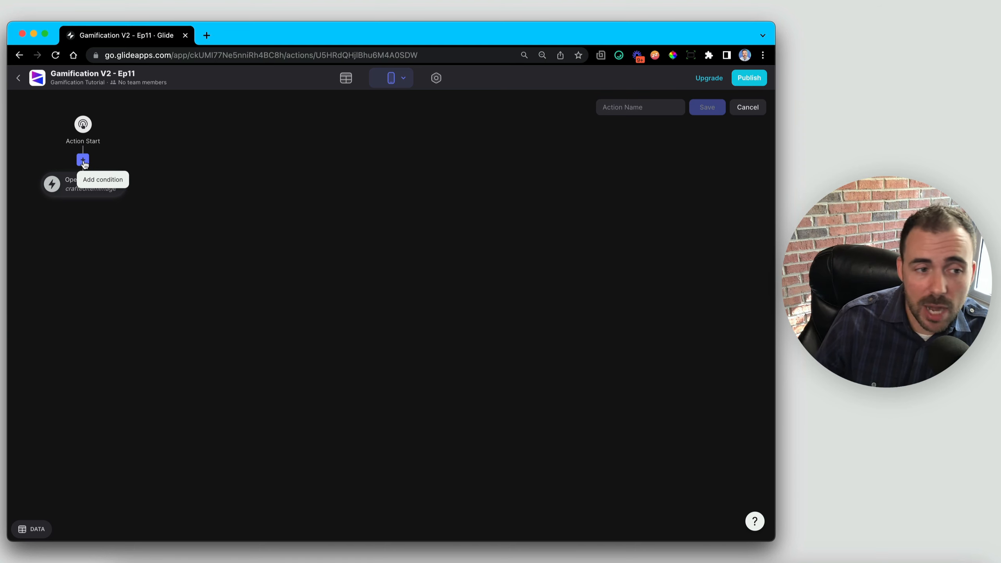
click(83, 162)
click(107, 163)
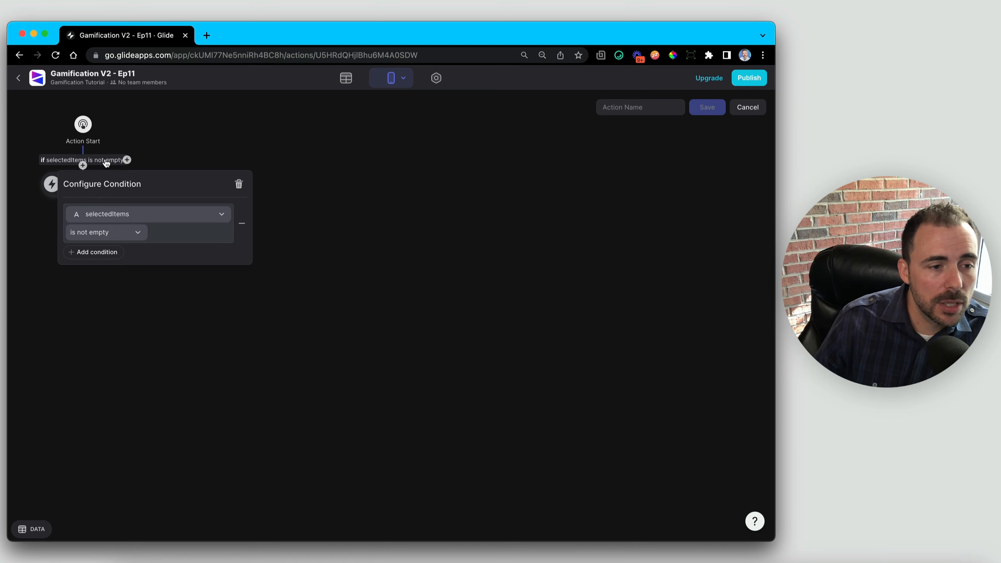
click(127, 214)
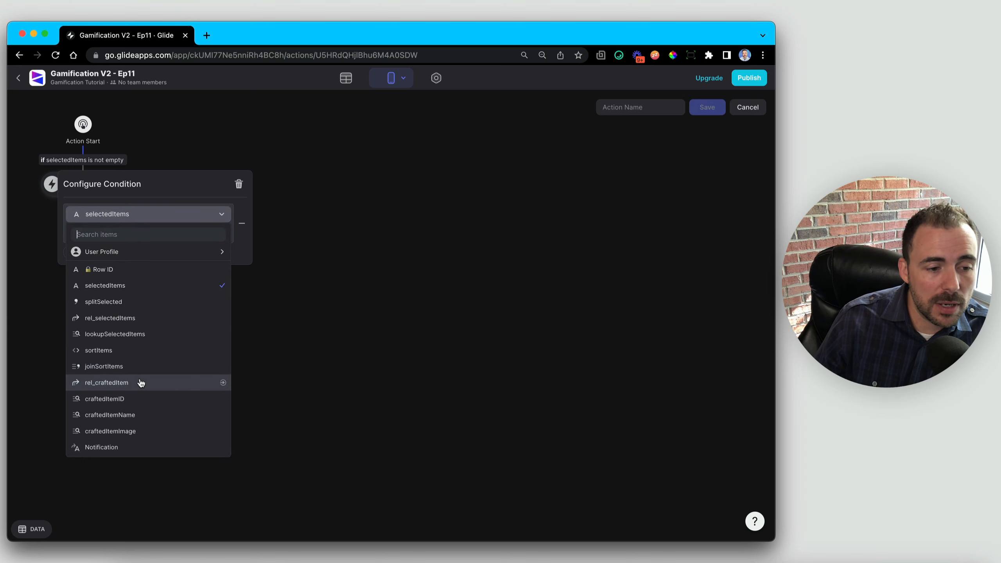
click(116, 382)
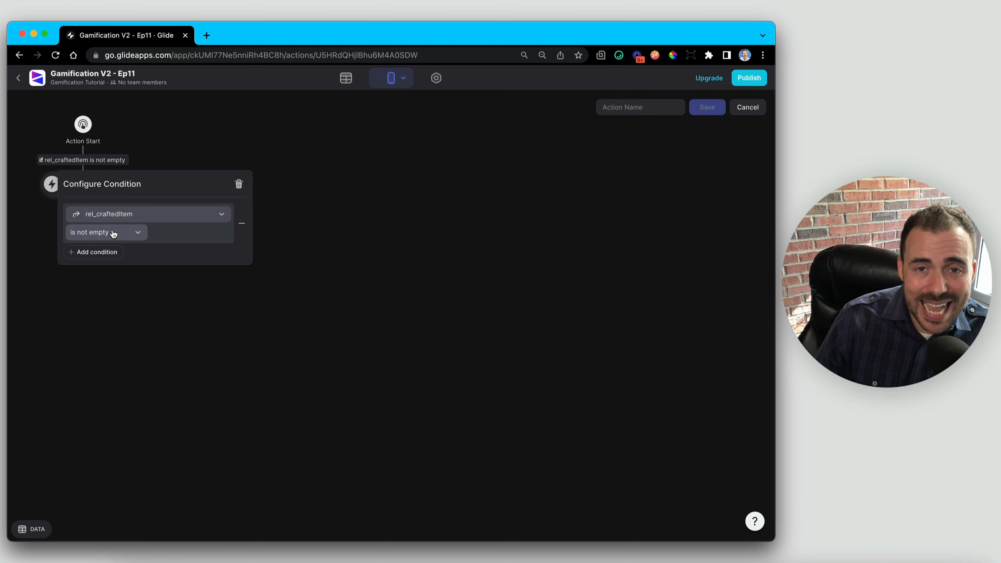
click(127, 333)
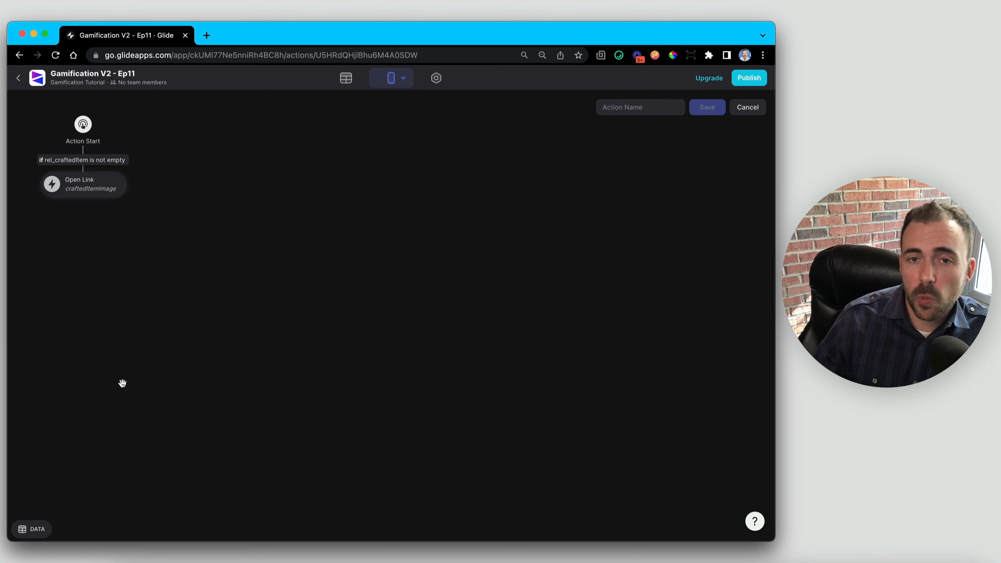
- Replace the Open Link action under the condition with an Add Row action that writes to the inventory sheet
click(83, 166)
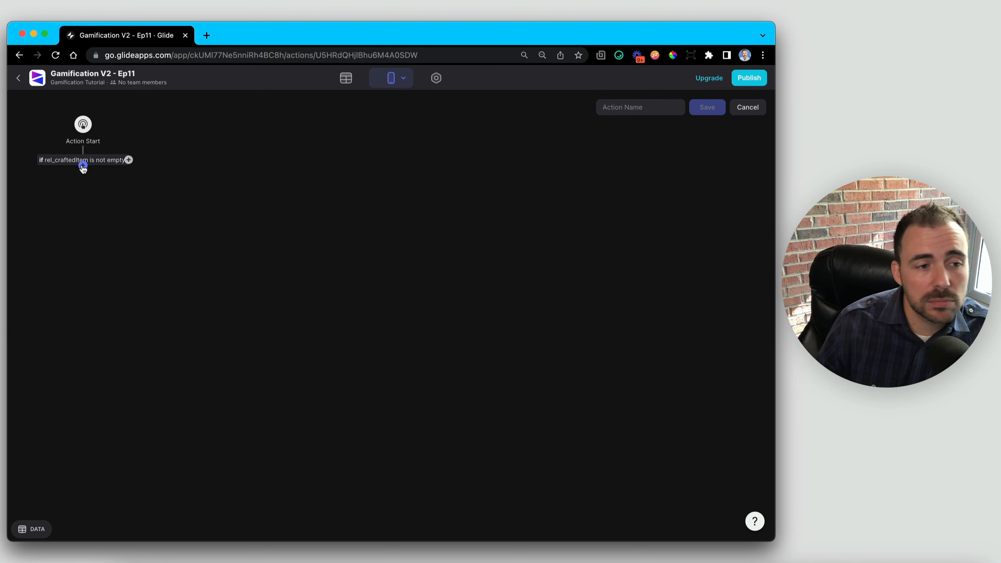
click(83, 166)
click(105, 197)
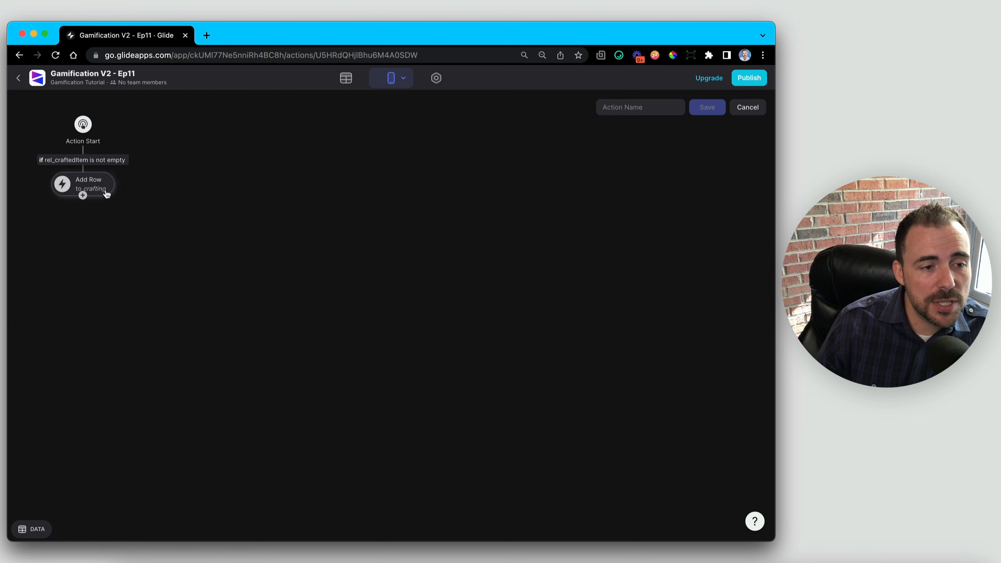
click(106, 193)
click(149, 264)
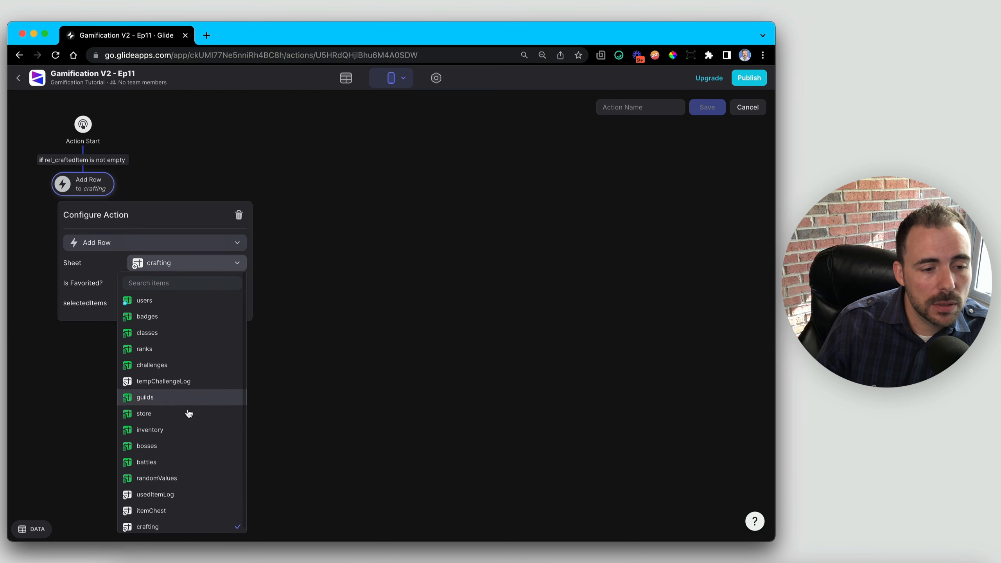
click(185, 432)
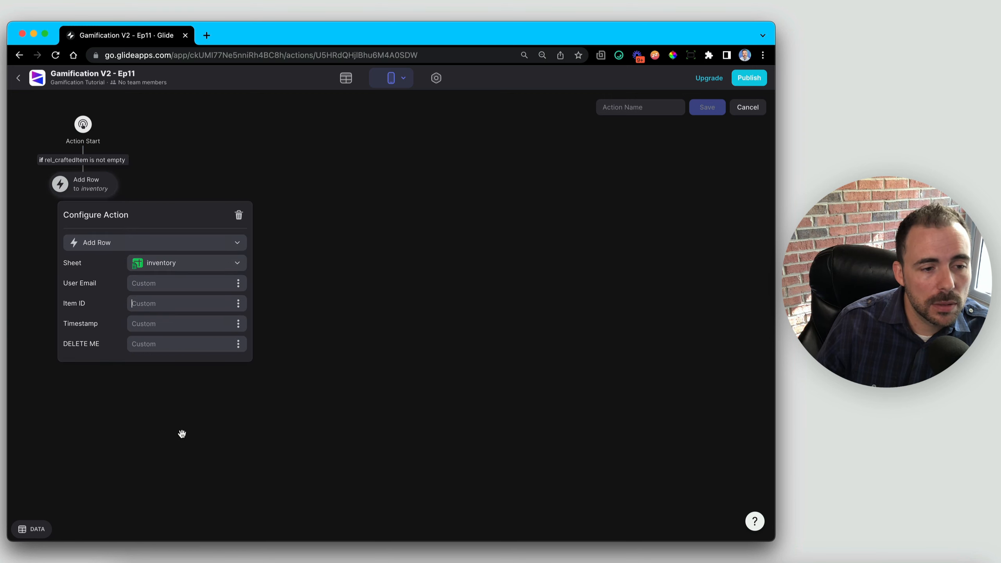
click(238, 284)
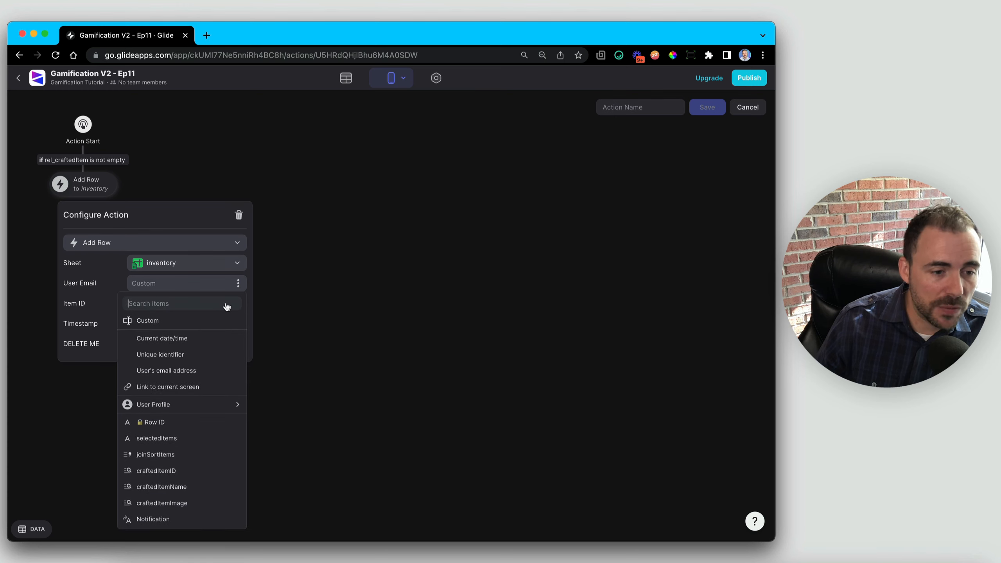
click(212, 370)
click(238, 323)
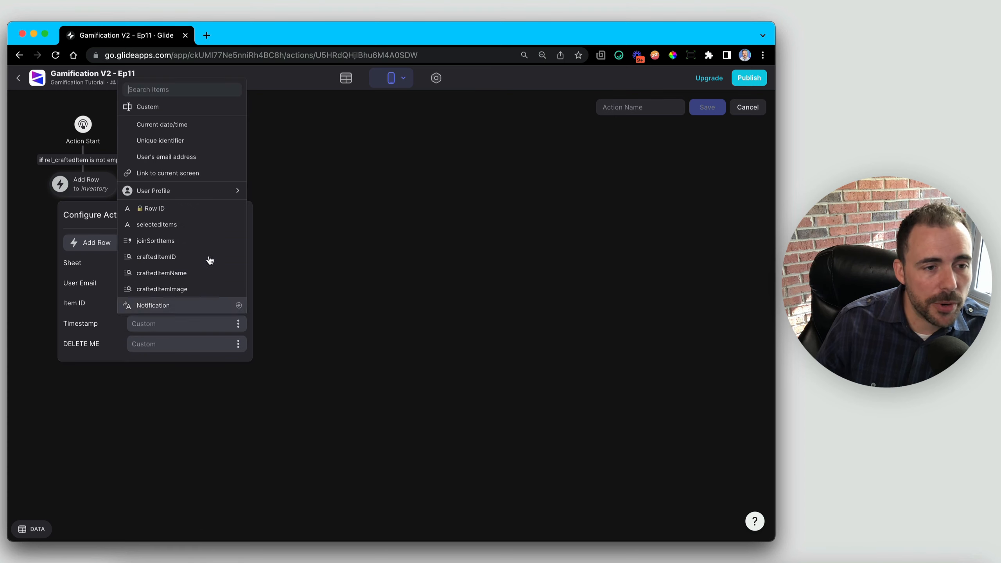
click(173, 126)
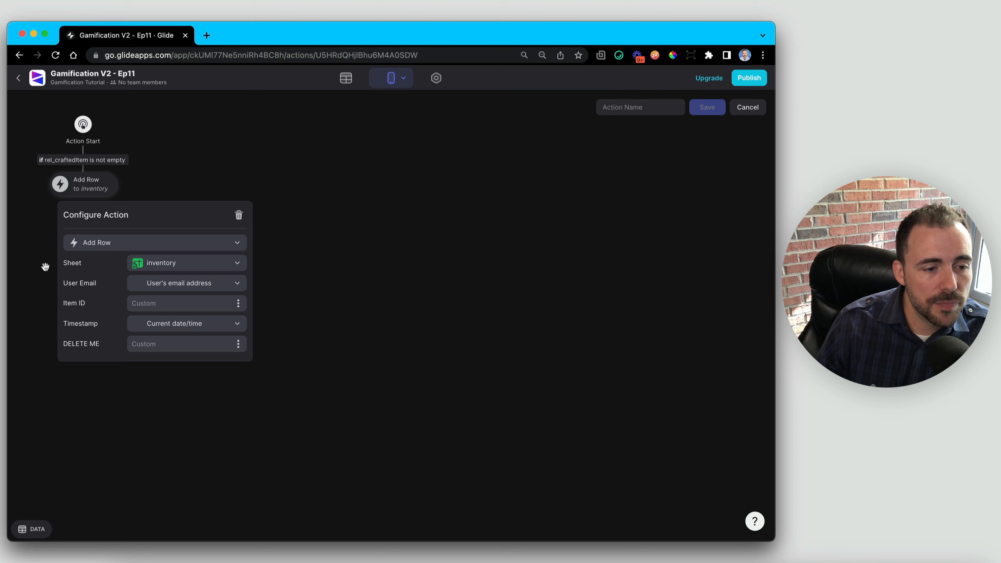
click(238, 302)
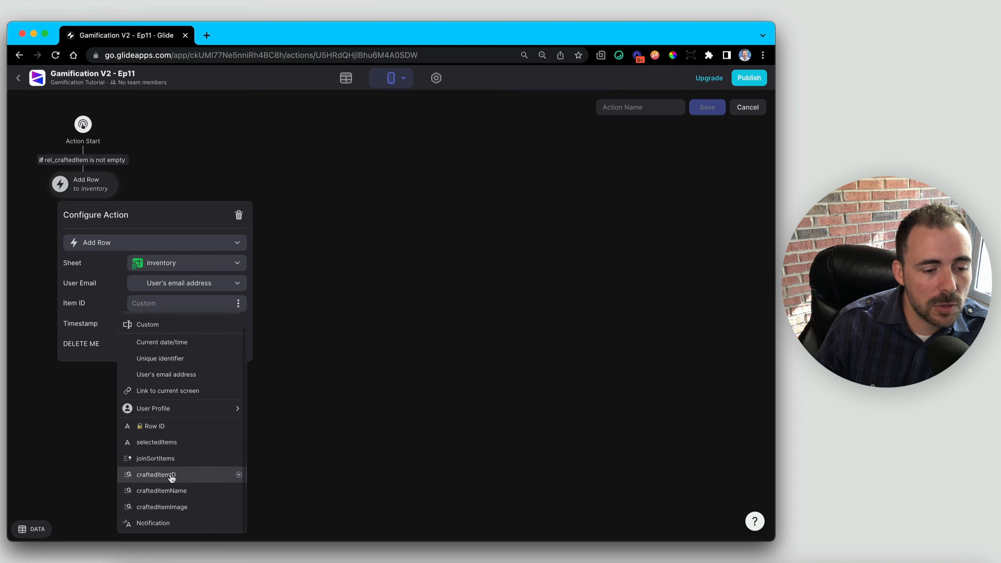
click(157, 475)
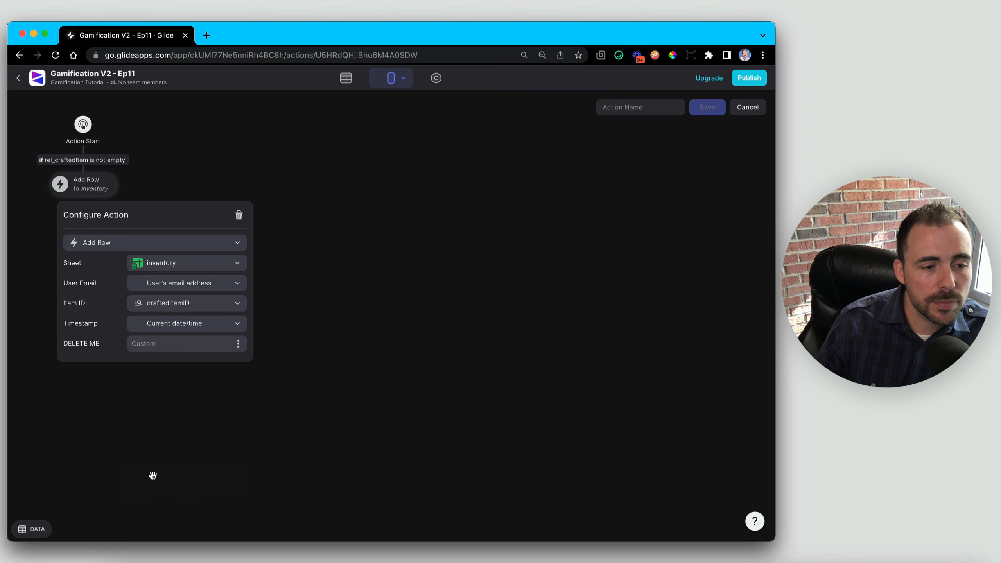
click(152, 476)
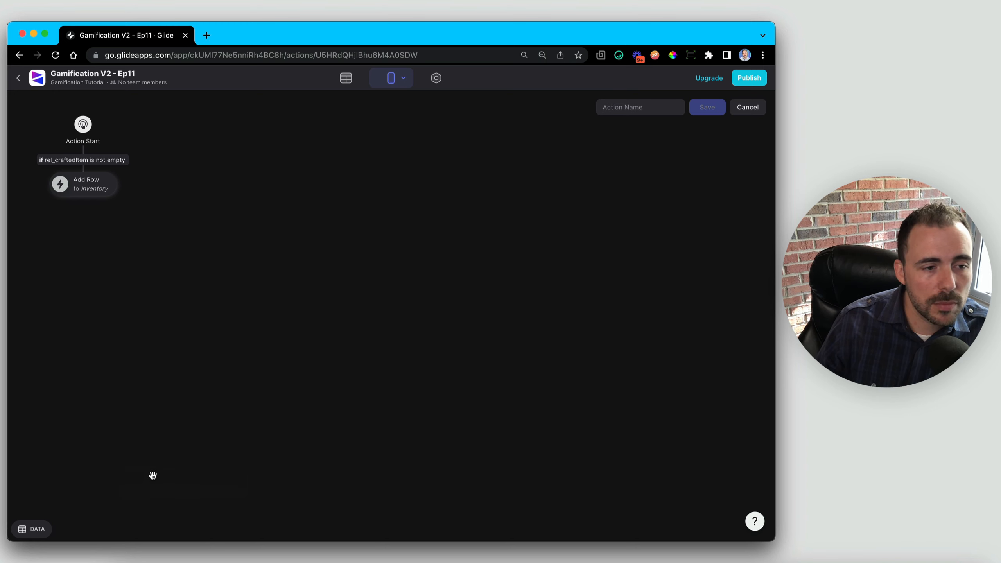
- Add a Delete Row action after Add Row and set its rows to rel_selectedItems
click(83, 196)
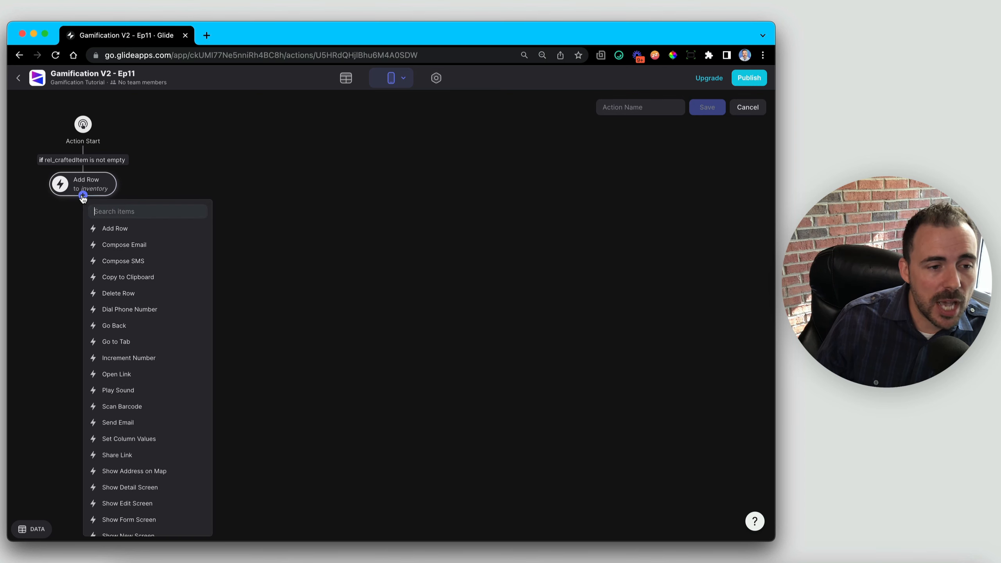
click(122, 296)
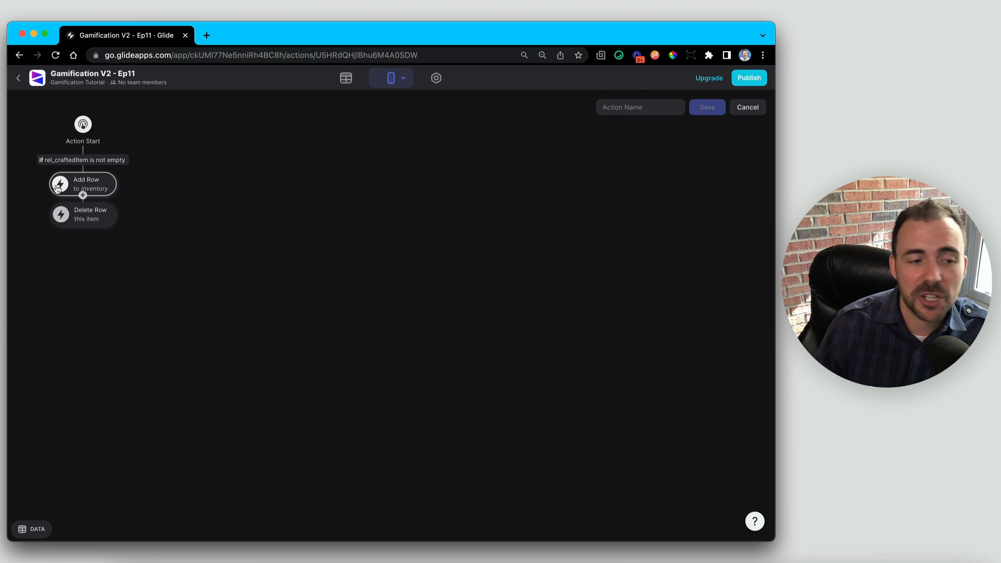
click(92, 215)
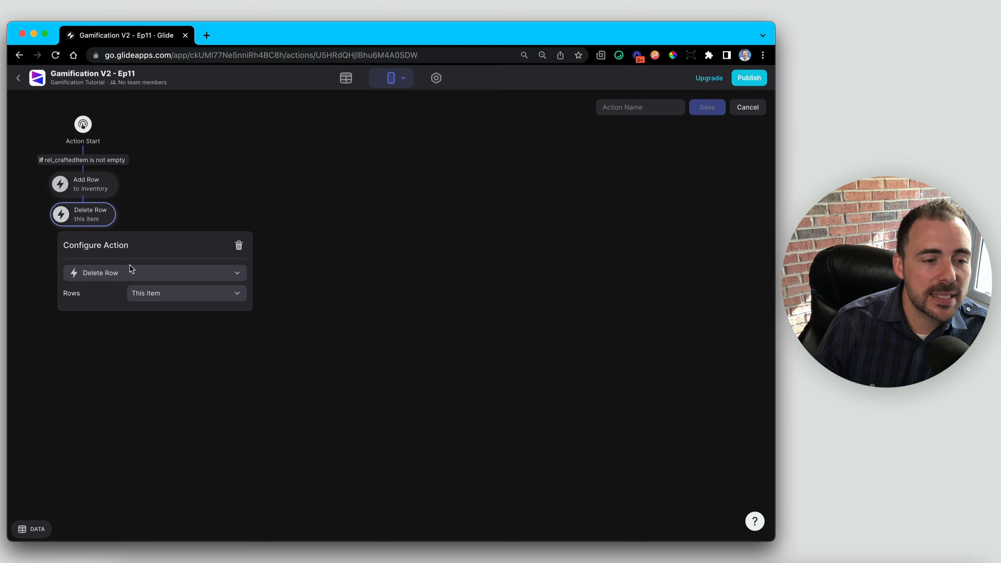
click(152, 296)
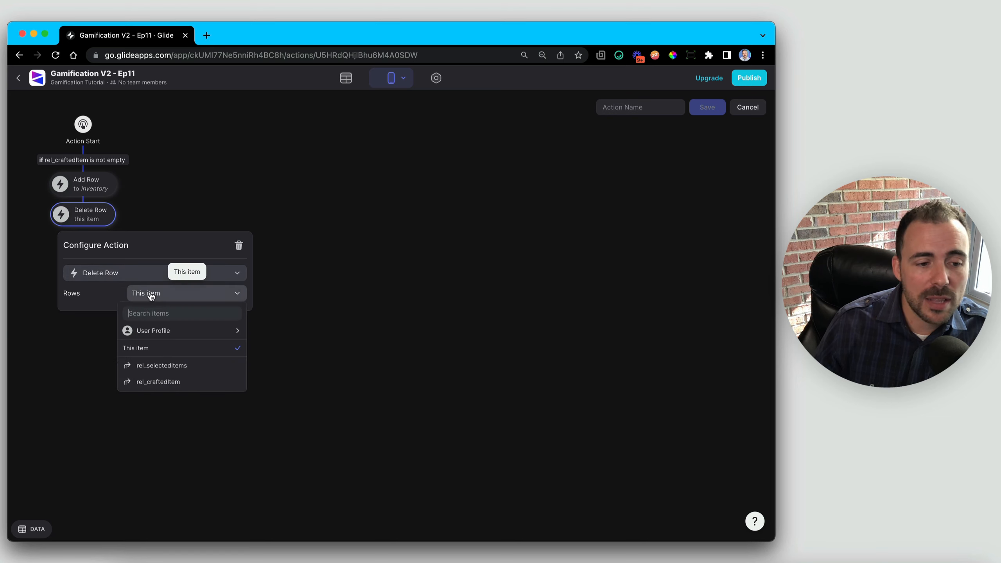
click(169, 367)
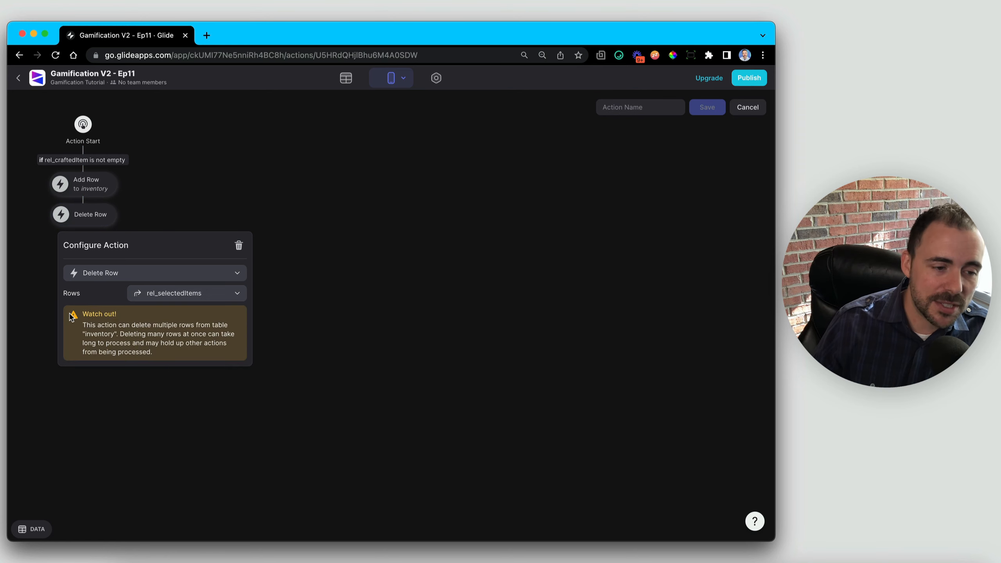
drag(83, 313, 119, 334)
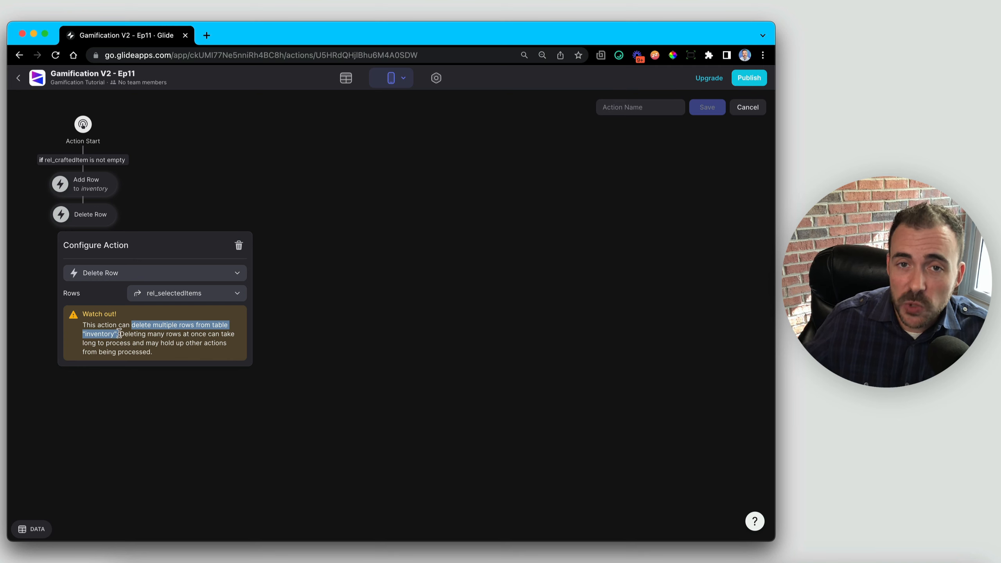
click(139, 412)
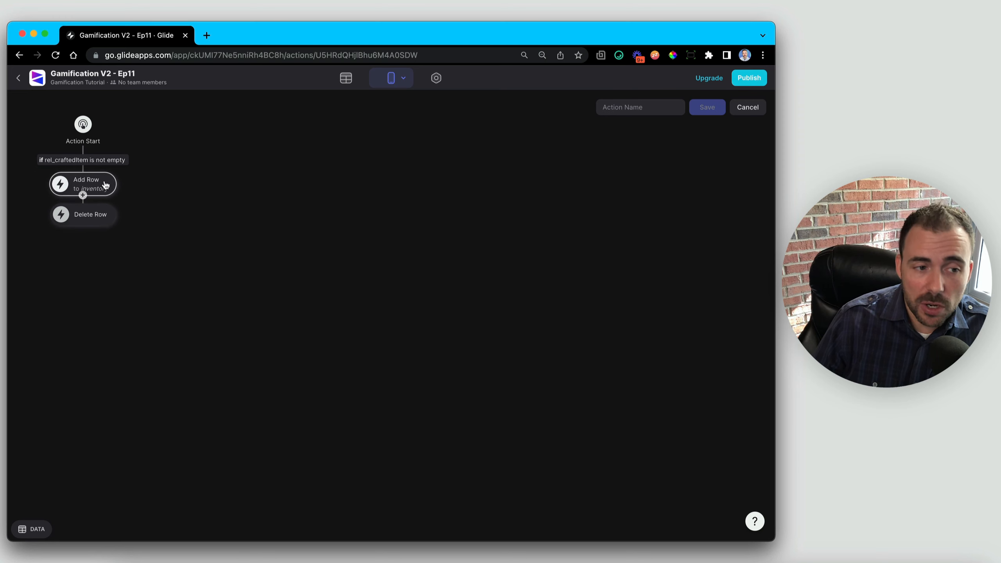
- Add a Go Back action after Delete Row
mouse_move(90, 215)
mouse_down()
mouse_move(115, 193)
mouse_move(97, 176)
mouse_move(78, 185)
mouse_move(103, 204)
mouse_move(95, 218)
mouse_up()
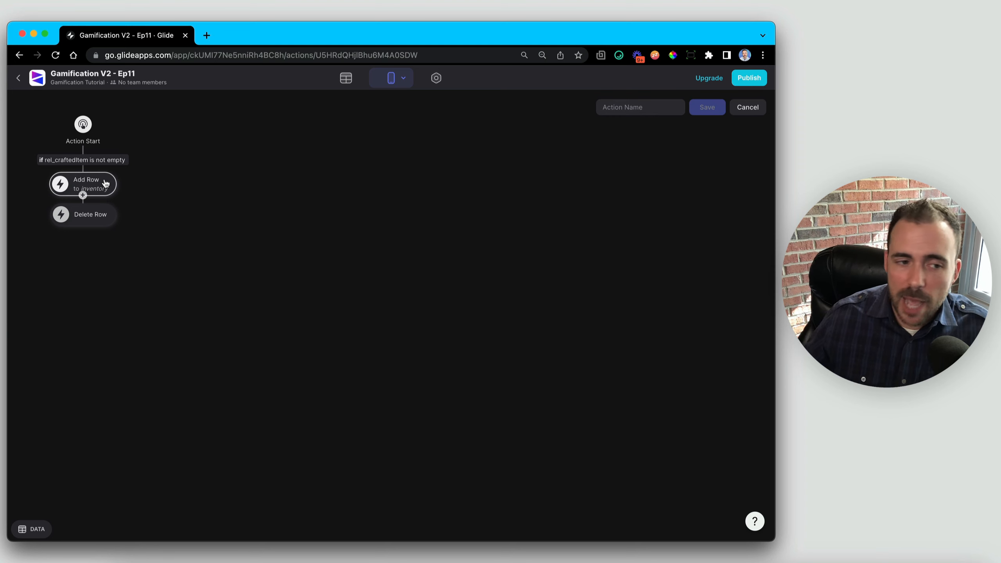
mouse_move(100, 184)
mouse_down()
mouse_move(87, 177)
mouse_move(83, 190)
mouse_up()
mouse_move(83, 215)
mouse_down()
mouse_move(100, 217)
mouse_move(83, 217)
mouse_up()
click(83, 225)
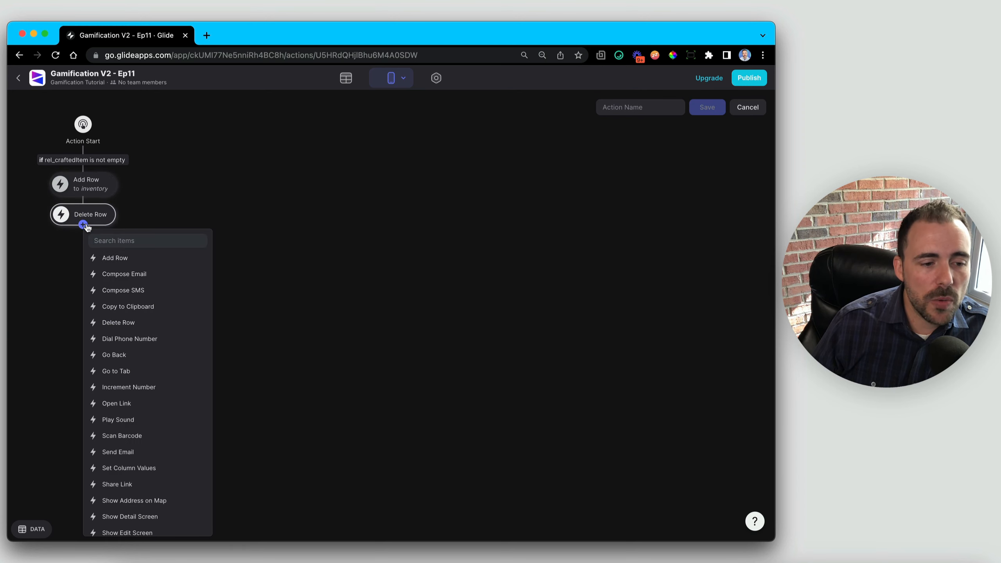
click(121, 357)
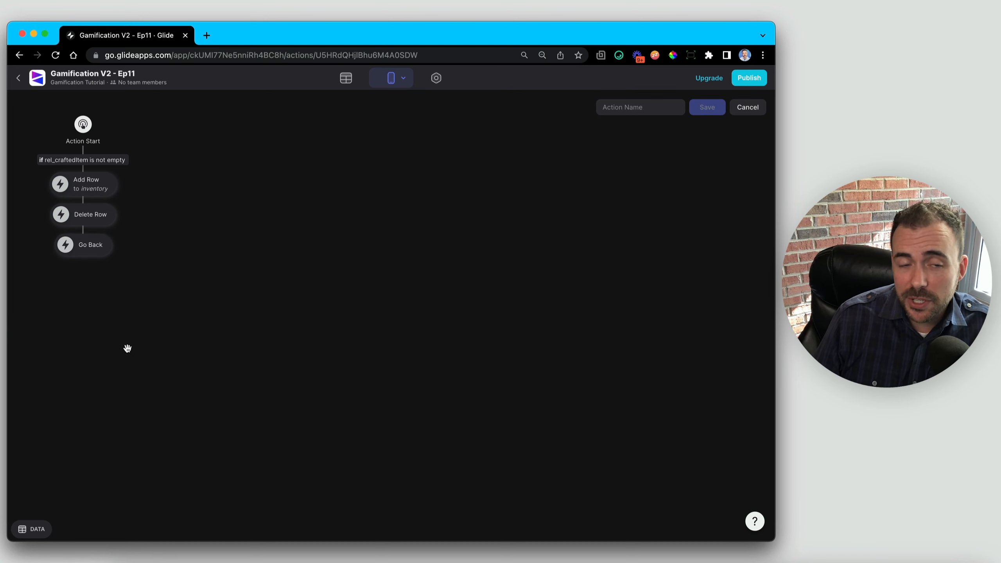
- Add a Show Notification action after Go Back and set its message to the Notification column
click(83, 260)
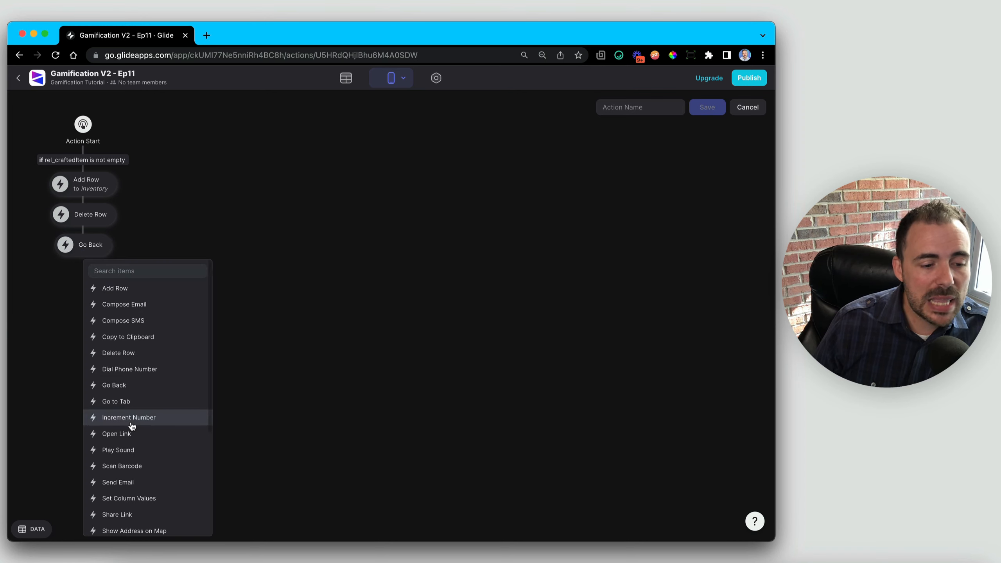
scroll(130, 422, down, 5)
click(128, 447)
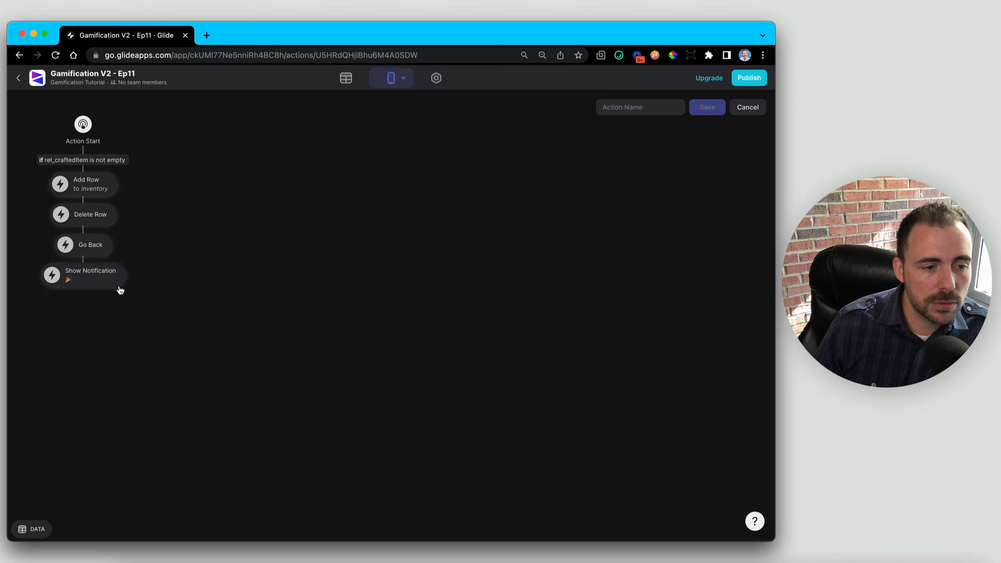
click(238, 354)
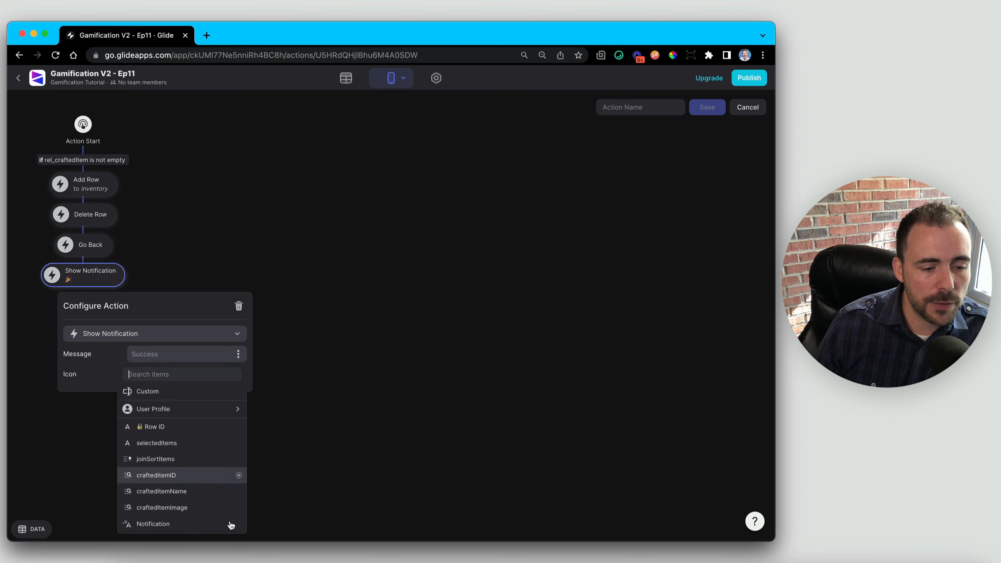
click(153, 523)
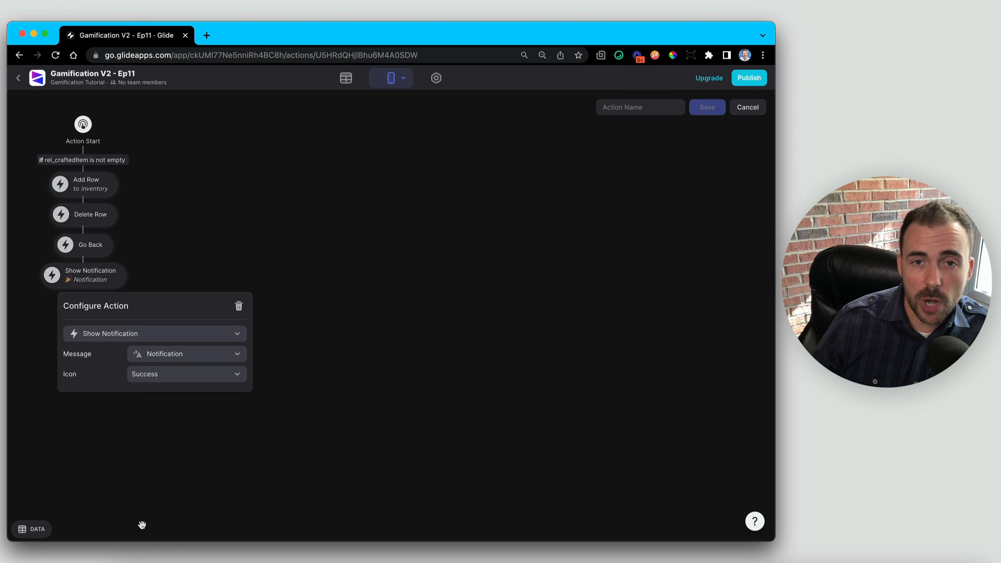
click(81, 278)
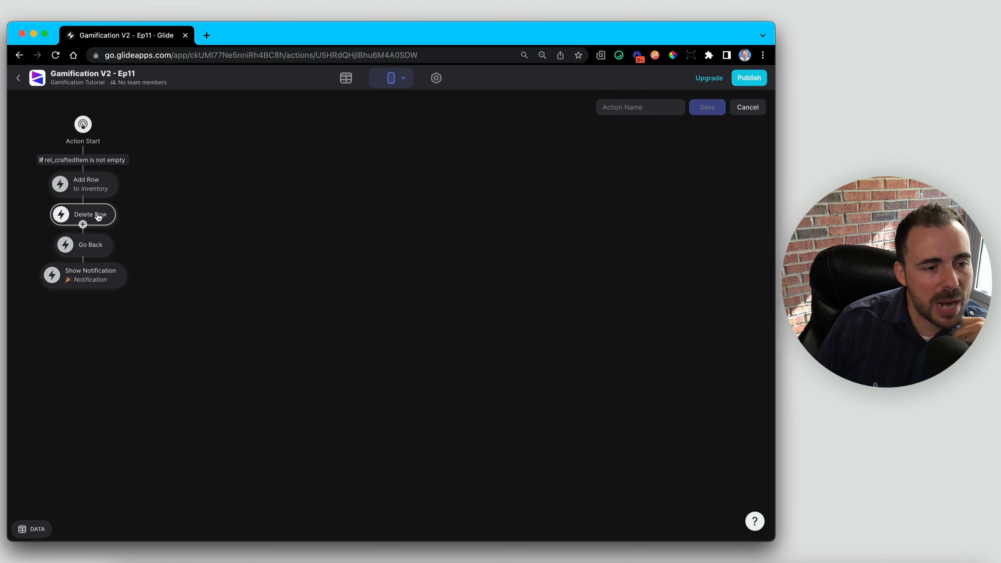
- Reorder the actions under the condition to Add Row, Show Notification, Delete Row, Go Back
drag(98, 217, 98, 286)
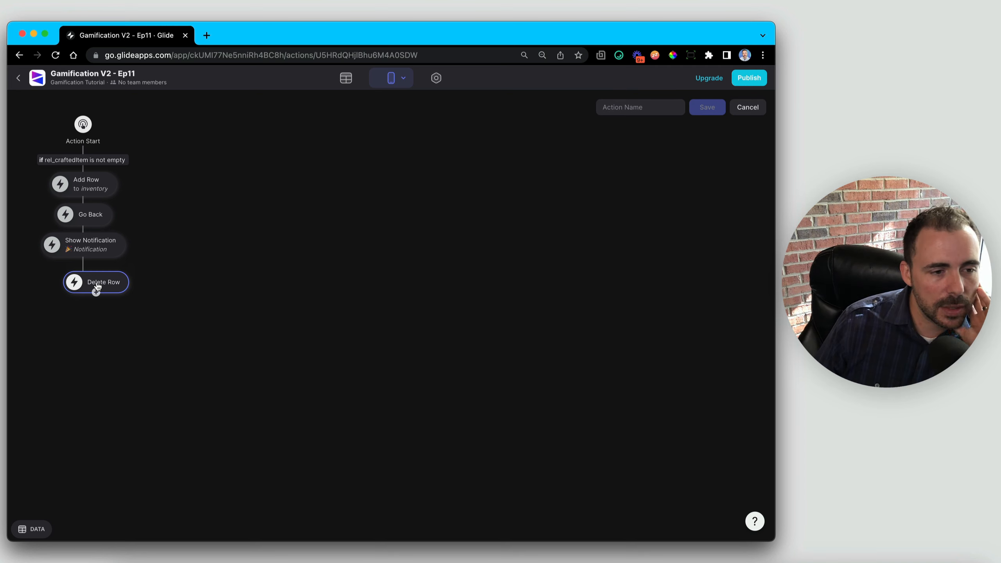
drag(90, 215, 114, 294)
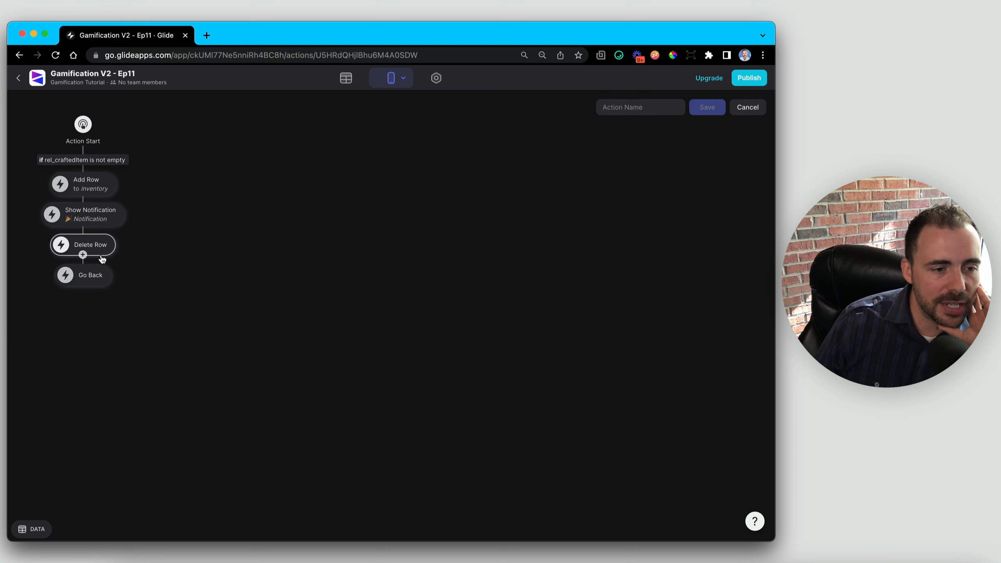
drag(87, 279, 84, 281)
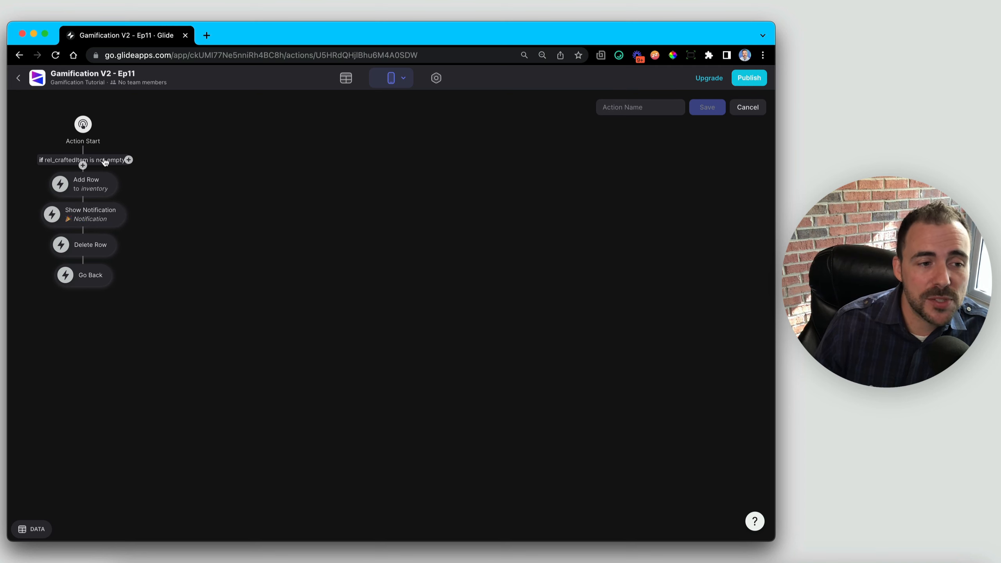
mouse_move(105, 161)
mouse_down()
mouse_move(85, 156)
mouse_move(100, 151)
mouse_move(91, 149)
mouse_up()
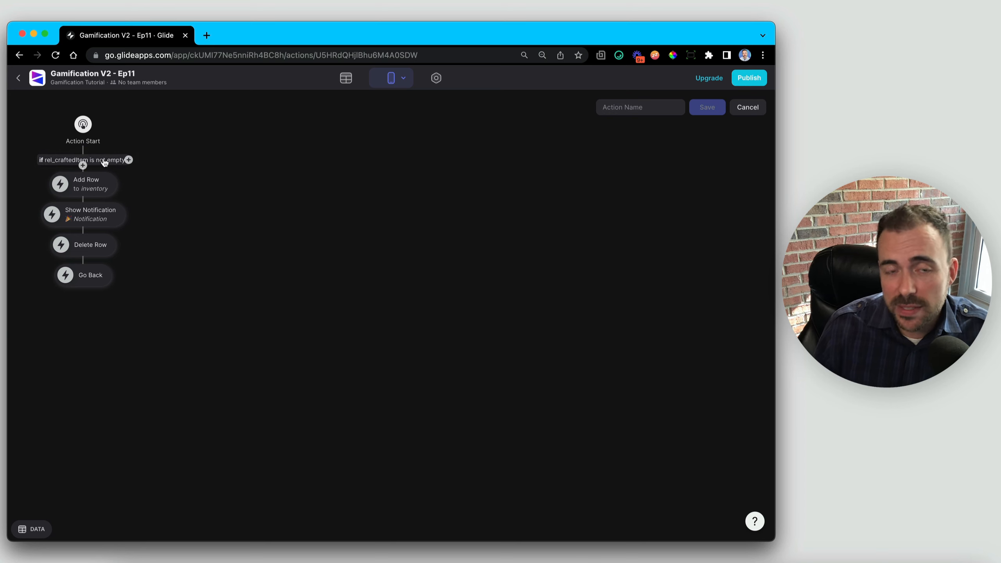
- Add an else branch with a Show Notification action using the message "No item available" and the Failure icon
click(129, 160)
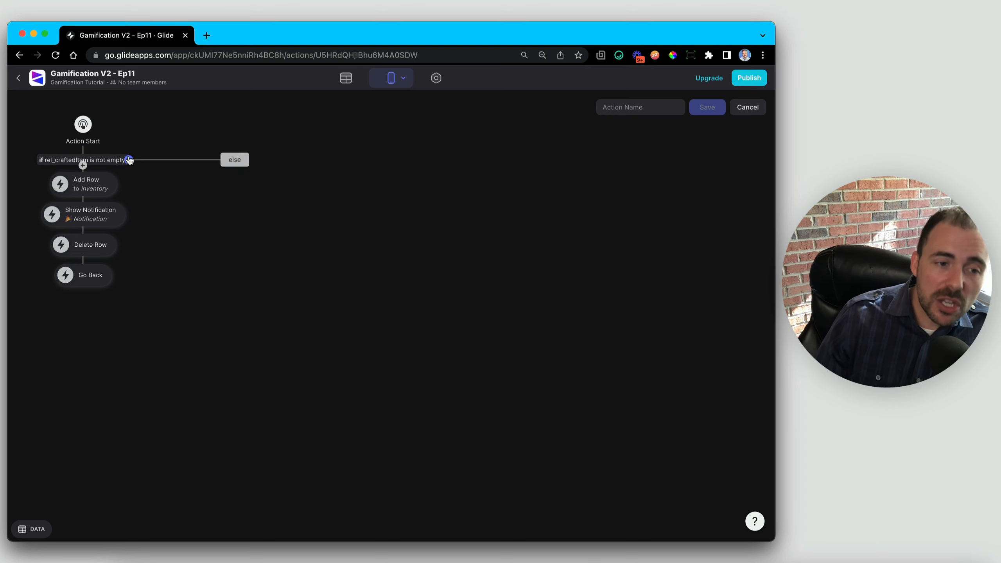
click(235, 162)
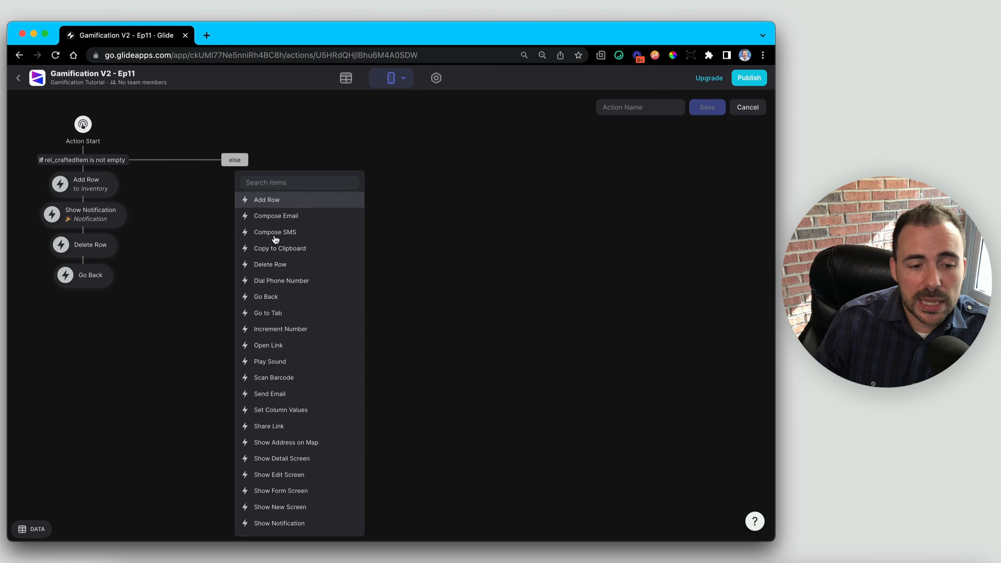
scroll(264, 489, down, 3)
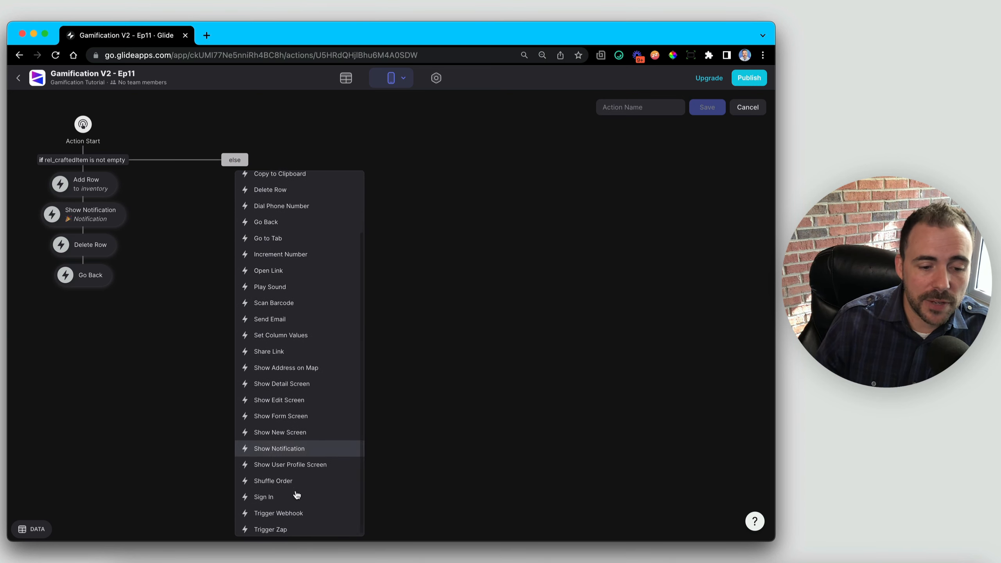
click(296, 445)
click(252, 191)
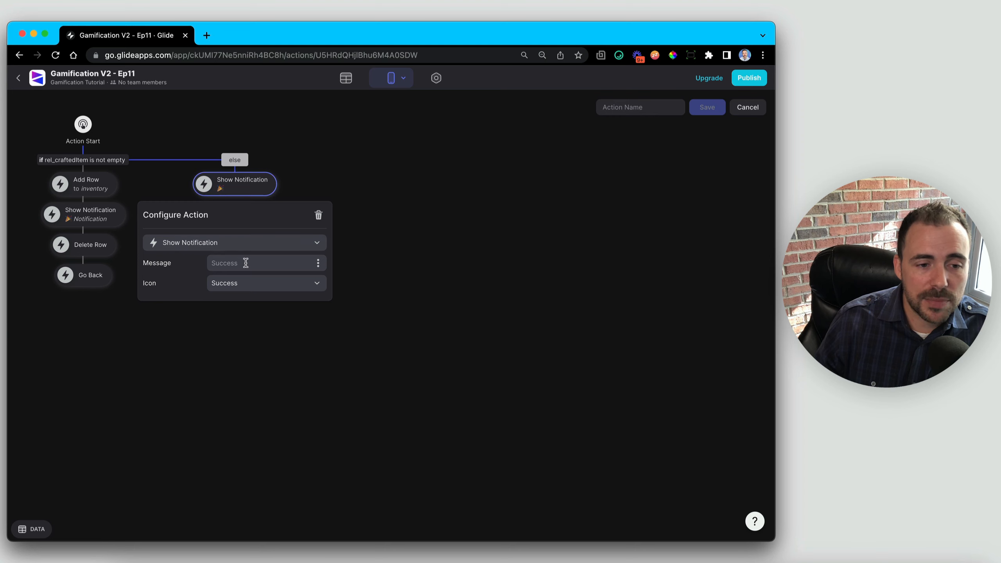
text(No item)
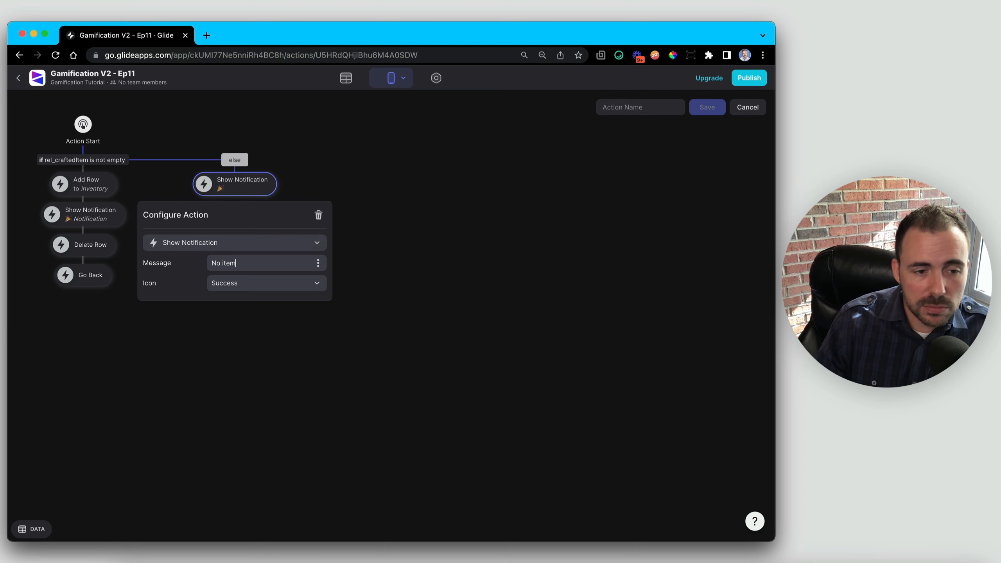
text( available)
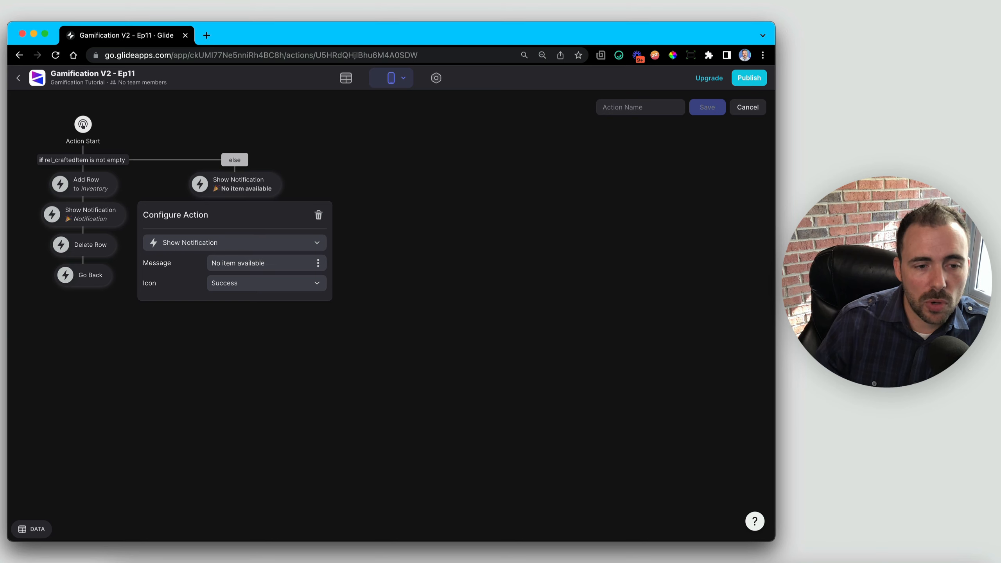
click(242, 283)
click(226, 338)
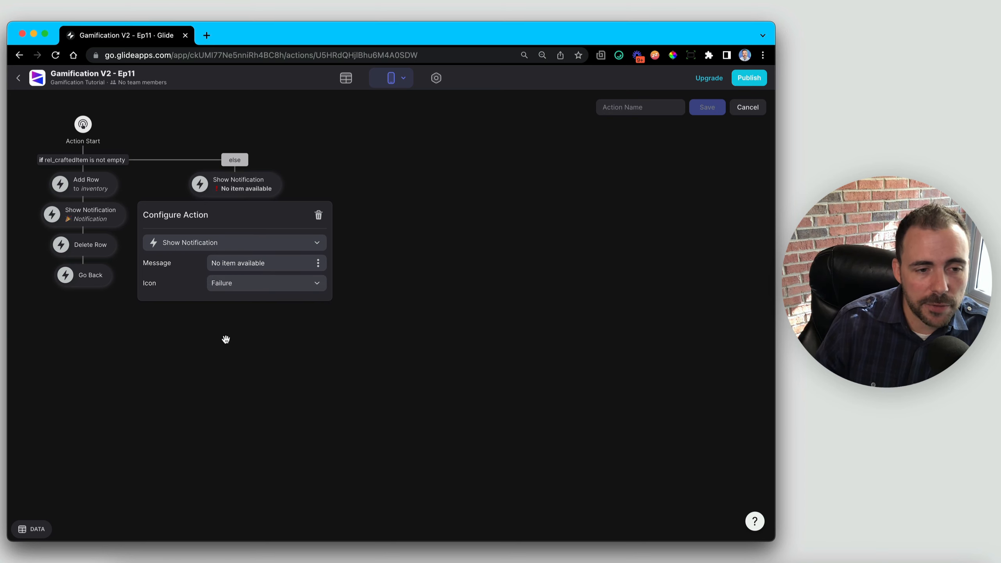
click(226, 340)
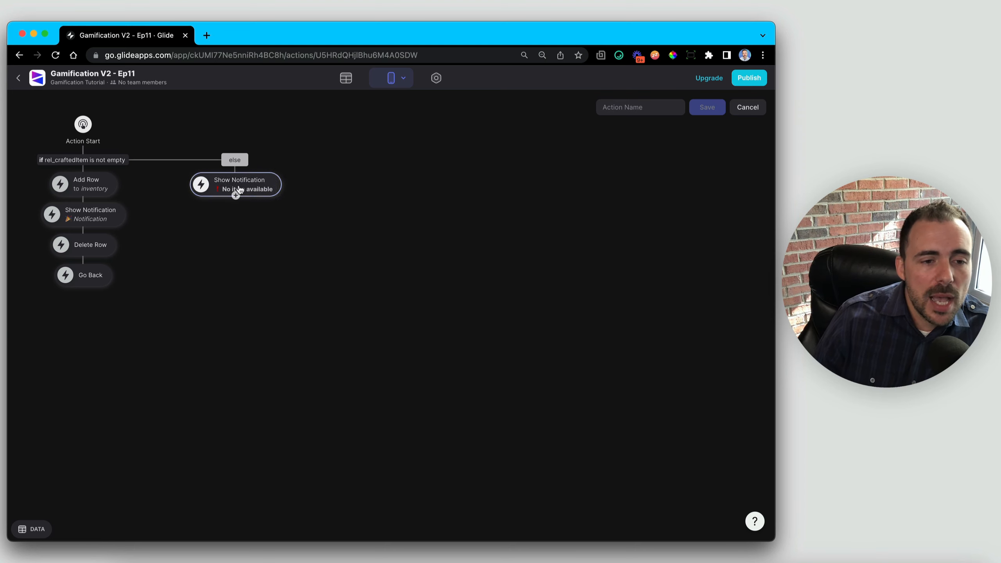
- Delete the Show Notification action from the else branch
click(277, 186)
click(318, 215)
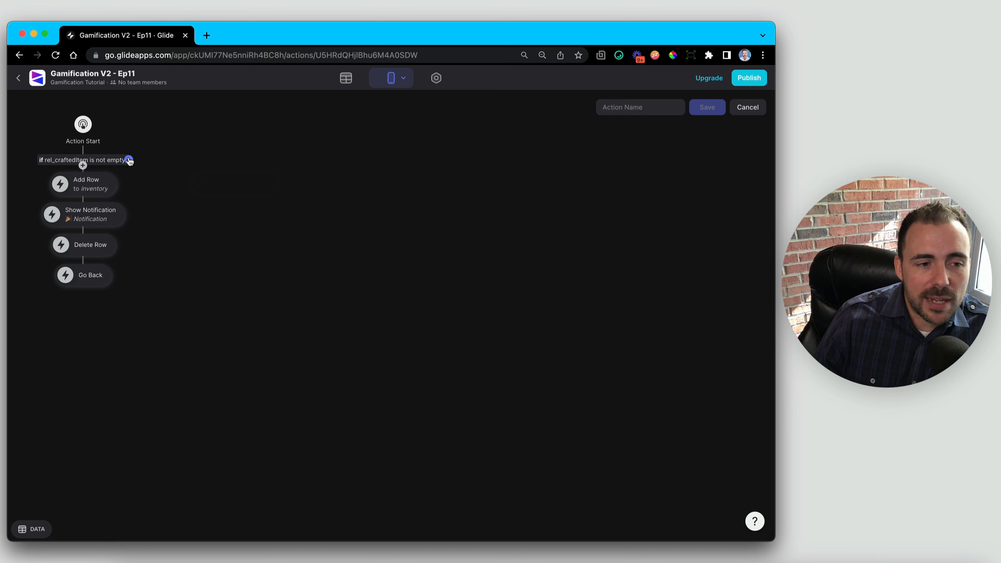
- Add an else branch with a Delete Row action and set its rows to rel_selectedItems
click(129, 160)
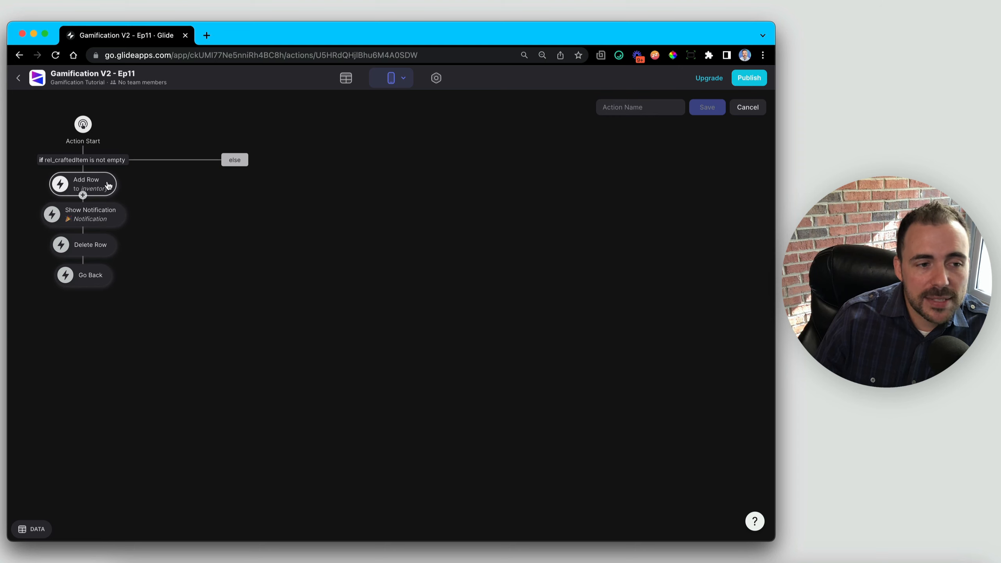
mouse_move(91, 185)
mouse_down()
mouse_move(98, 178)
mouse_move(86, 176)
mouse_move(98, 182)
mouse_up()
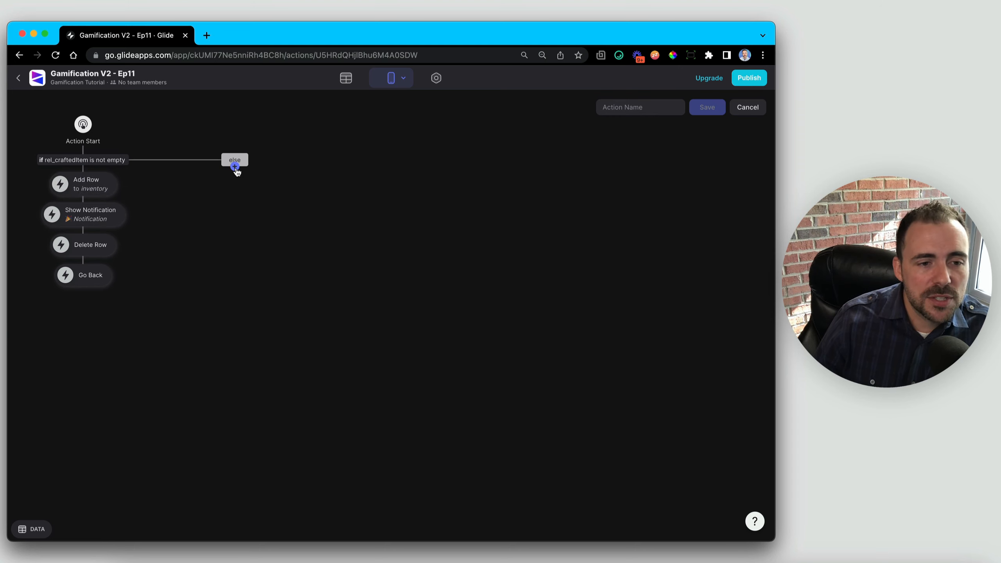
click(236, 169)
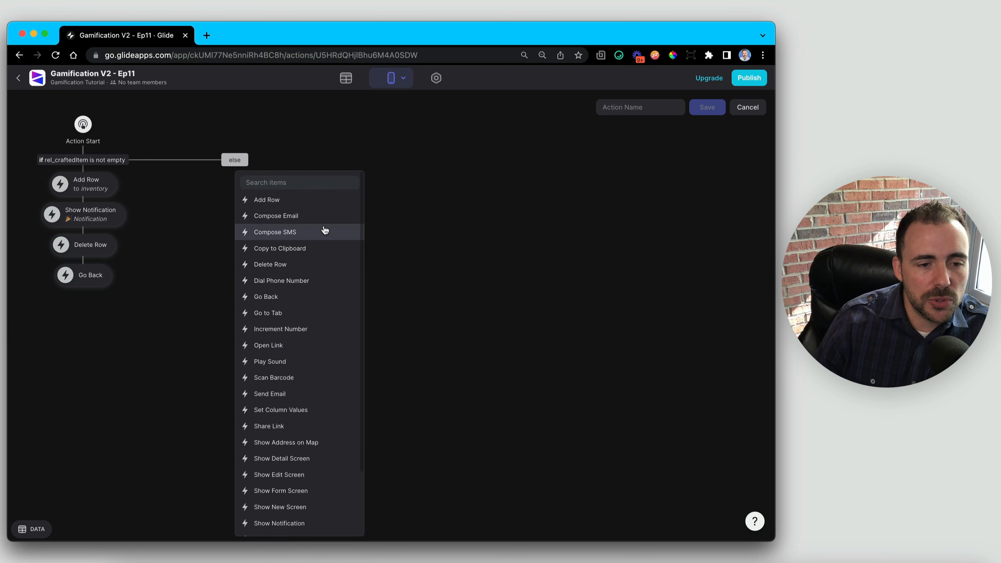
click(293, 265)
click(236, 184)
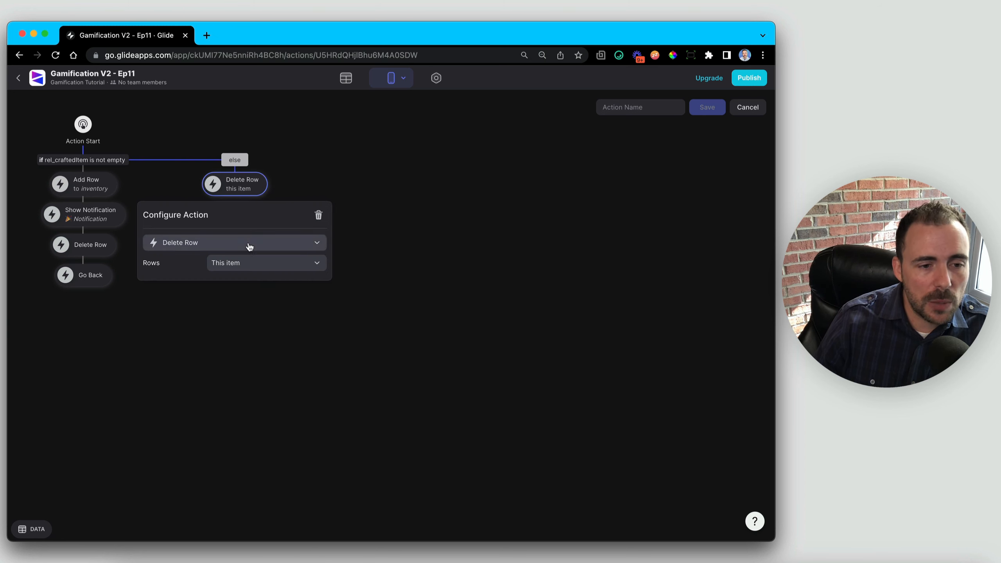
click(247, 264)
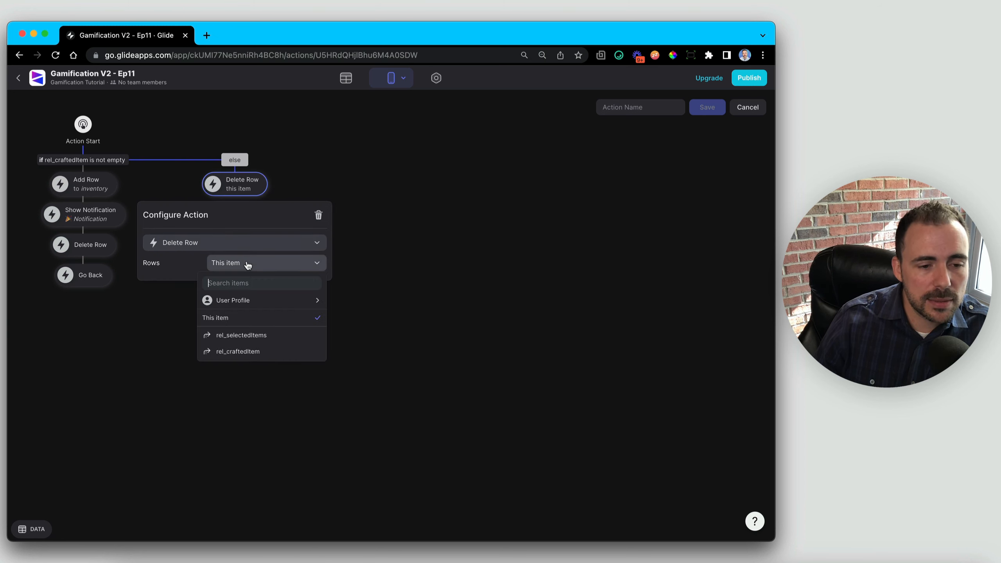
click(245, 342)
click(238, 360)
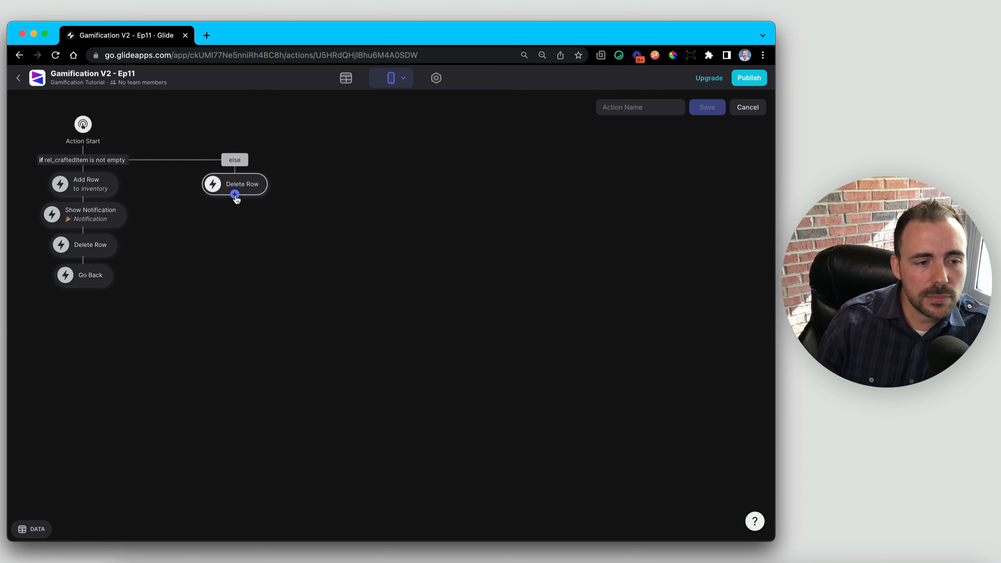
- Add a Go Back action followed by a Show Notification action after Delete Row in the else branch
click(234, 194)
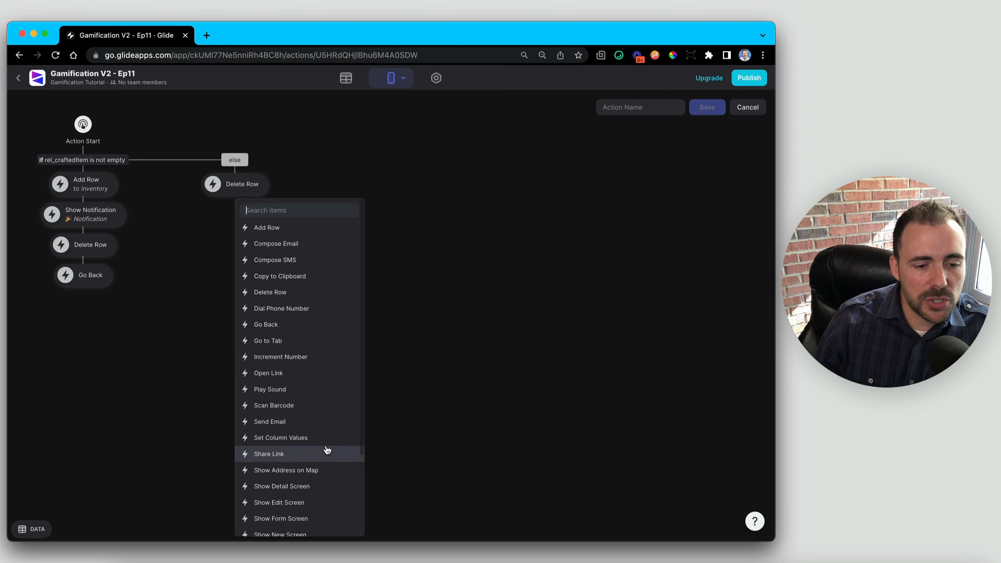
click(287, 324)
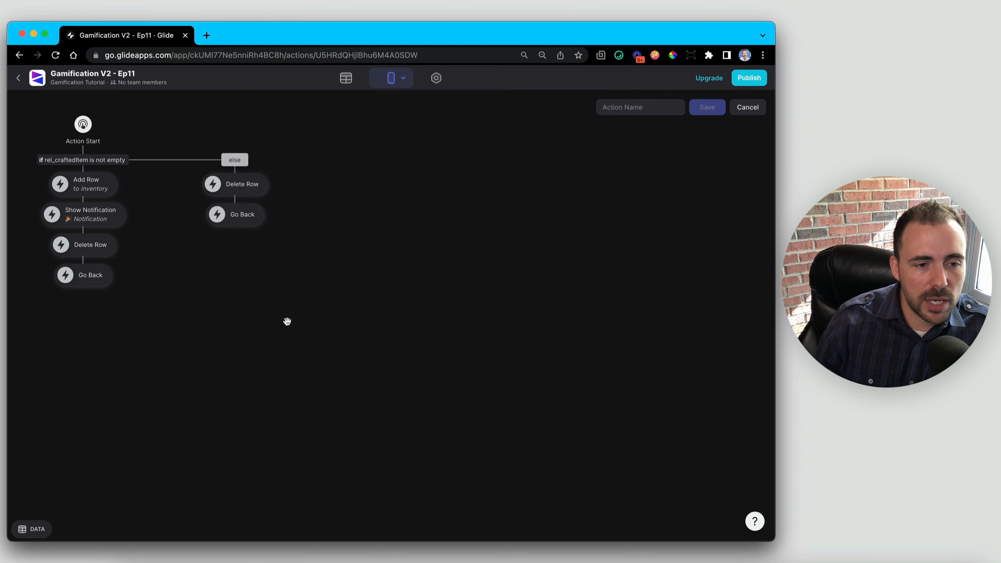
click(235, 224)
scroll(288, 475, down, 3)
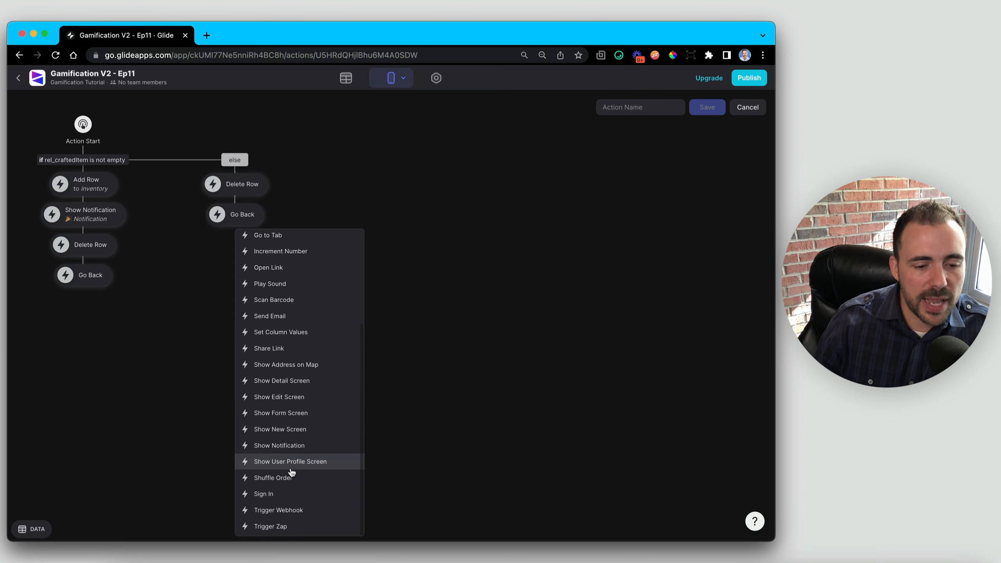
click(297, 442)
click(234, 247)
- Set the else branch notification's icon to Failure and its message to "No such item available."
click(247, 347)
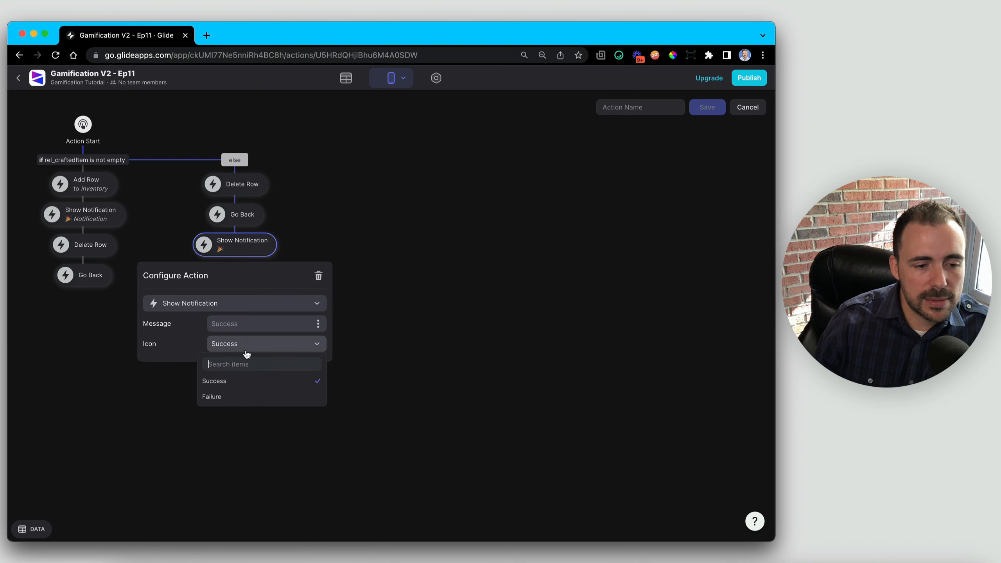
click(220, 396)
click(246, 324)
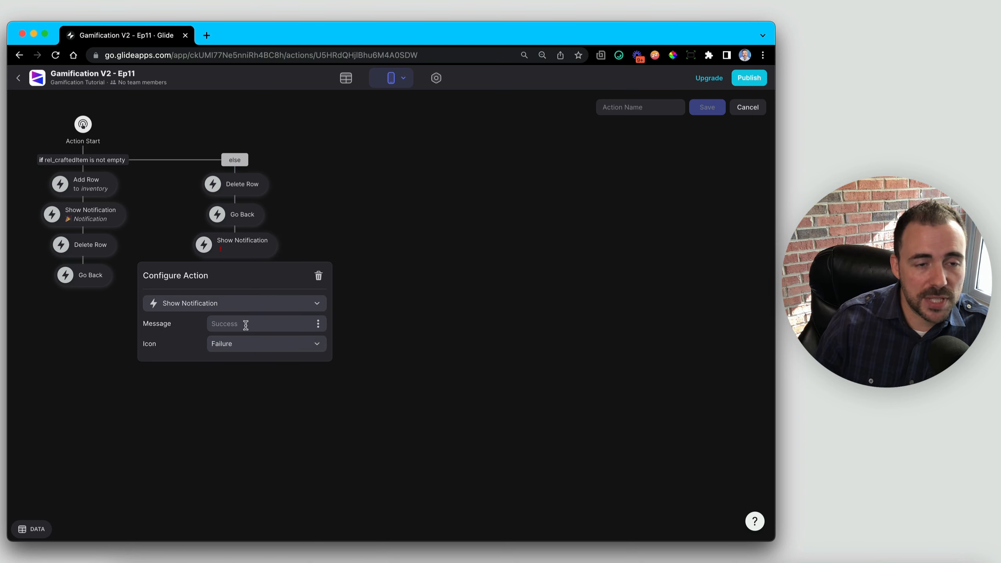
text(No such i)
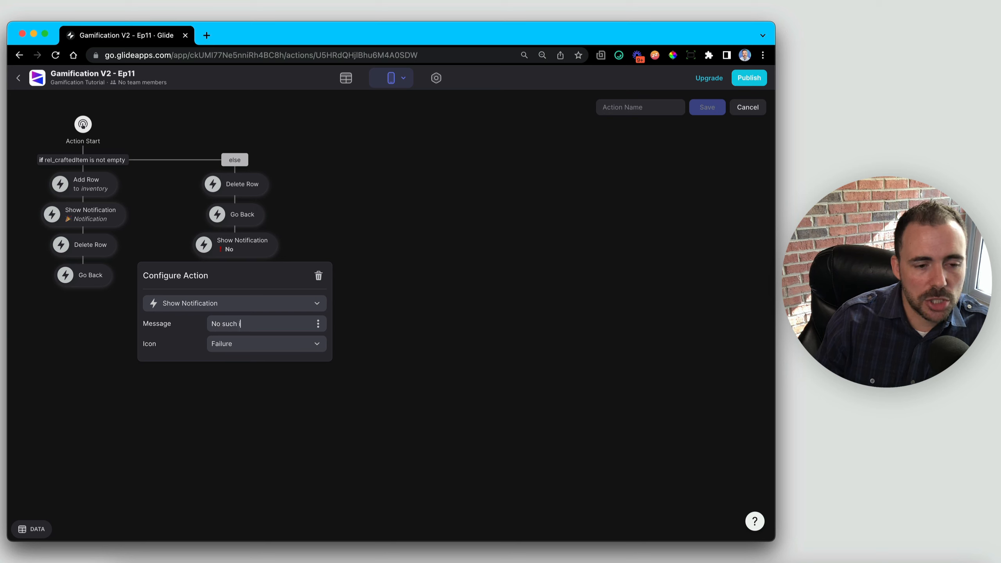
text(tem a)
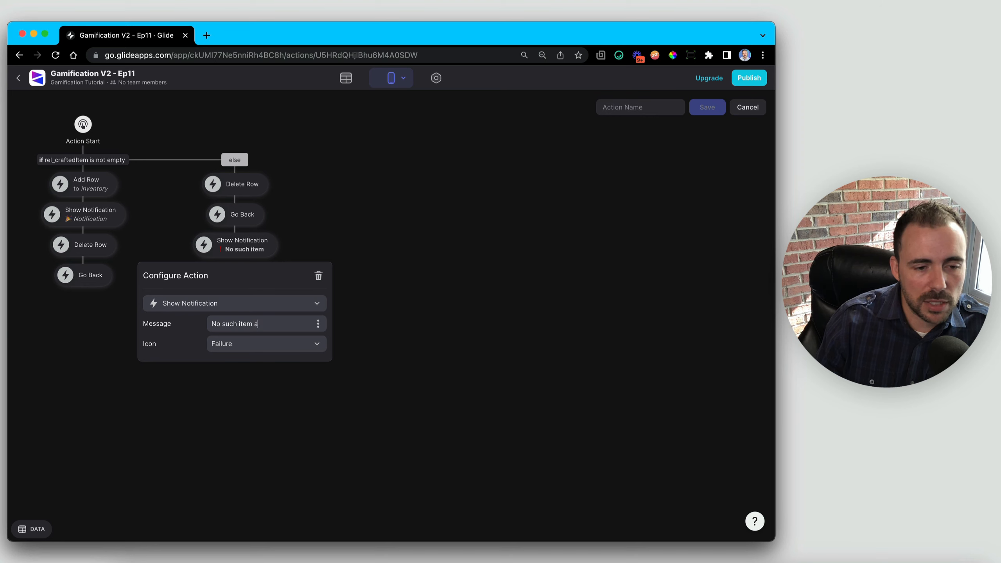
text(vailable.)
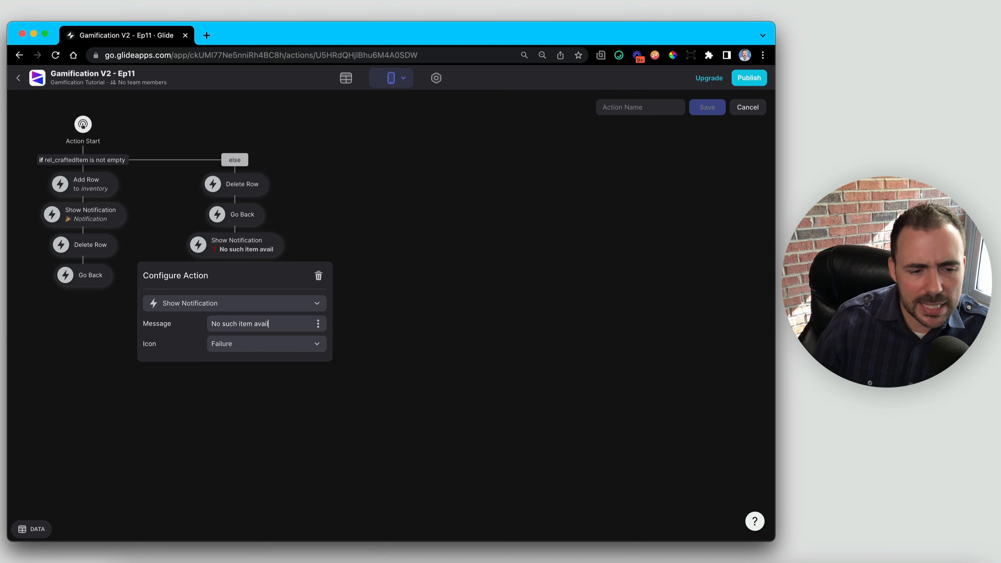
- Name the custom action "Craft an item" and save it
click(631, 108)
text(Craft an item)
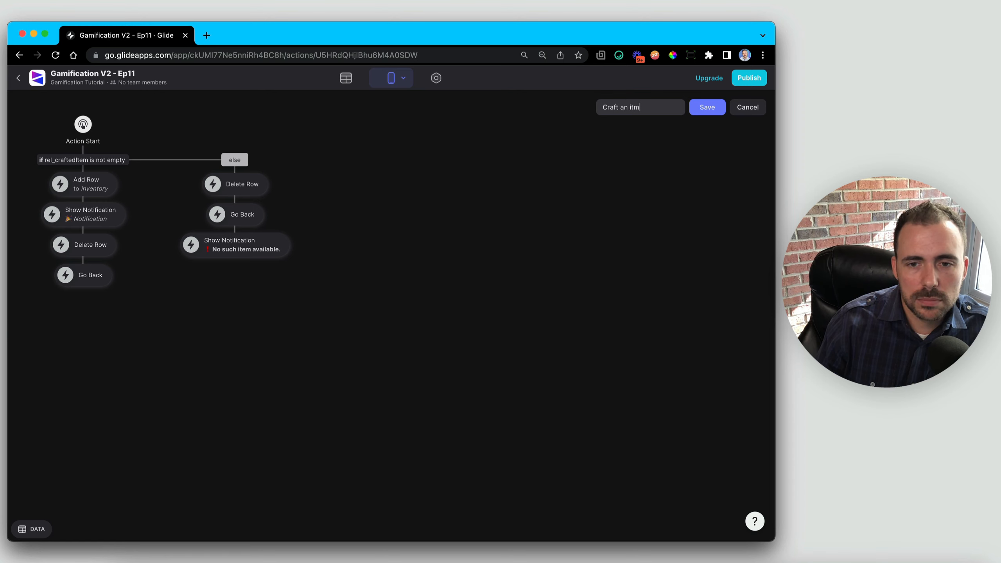
click(706, 108)
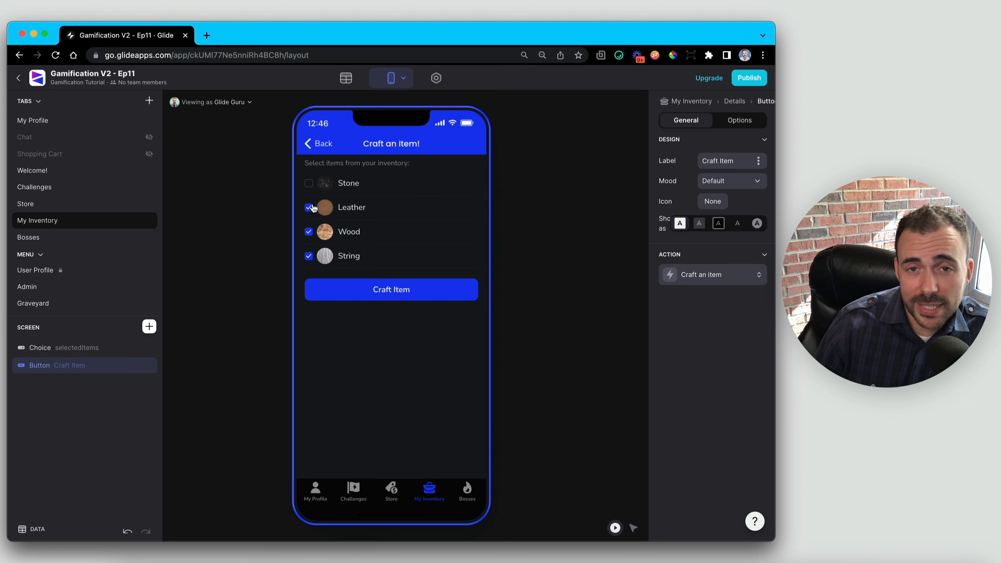
- Deselect Leather, Wood and String on the Craft an Item! screen in the app preview
click(308, 207)
click(308, 231)
click(308, 256)
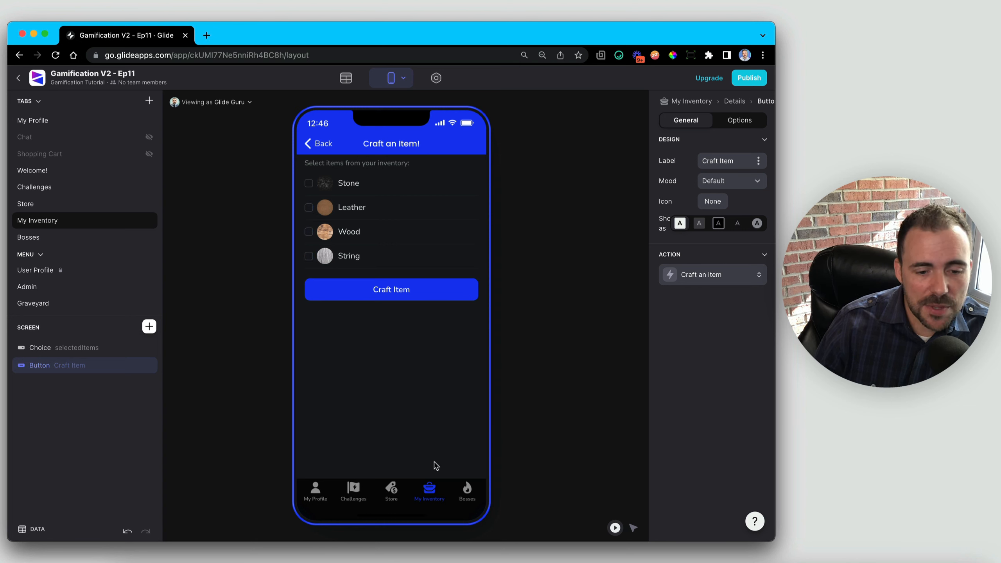
- Purchase Iron from the Store's Materials in the app preview and confirm the purchase
click(392, 492)
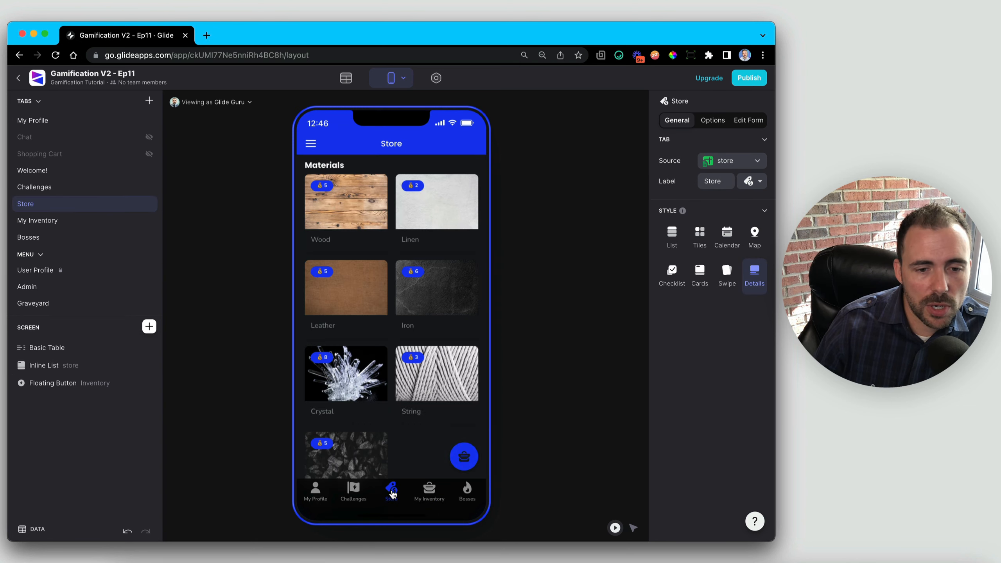
click(420, 290)
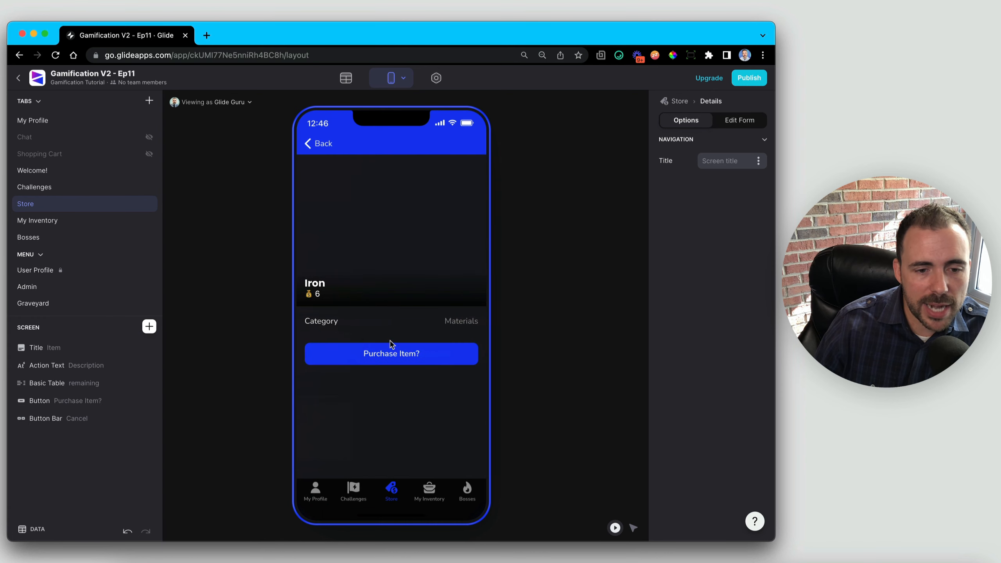
click(389, 352)
click(433, 354)
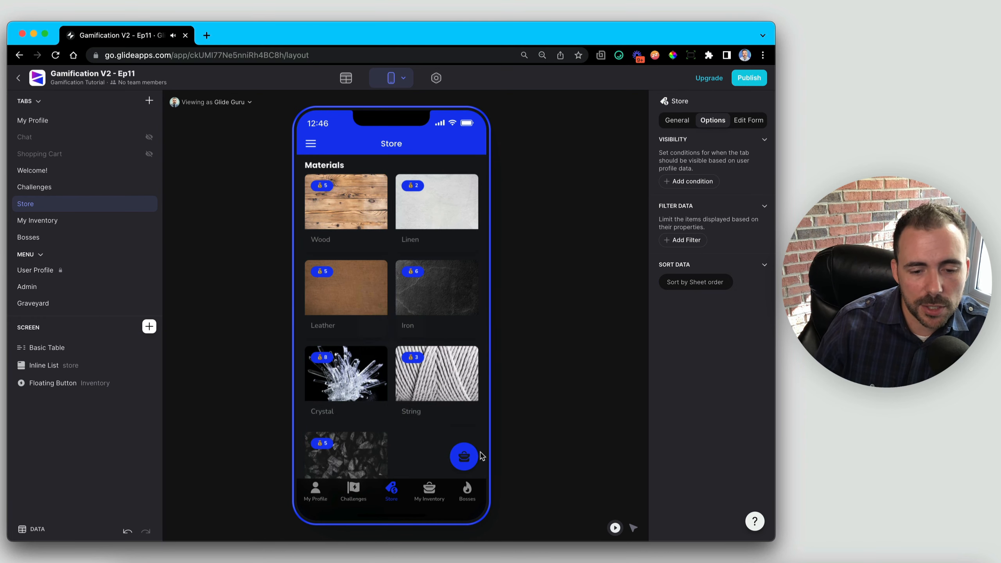
- Select Stone and Iron on the Craft an Item! screen reached from the inventory, and craft an item from them
click(455, 465)
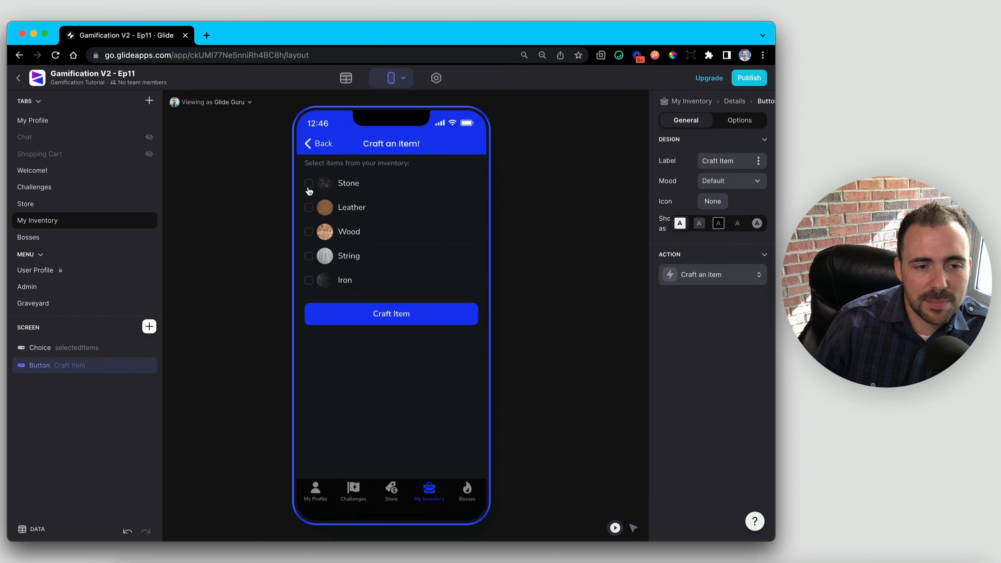
click(308, 184)
click(308, 281)
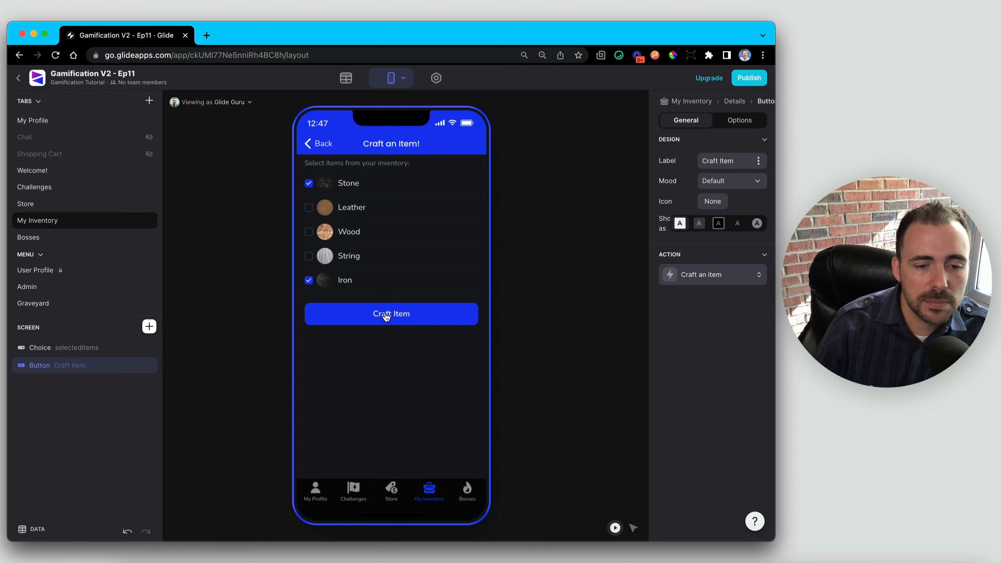
click(385, 318)
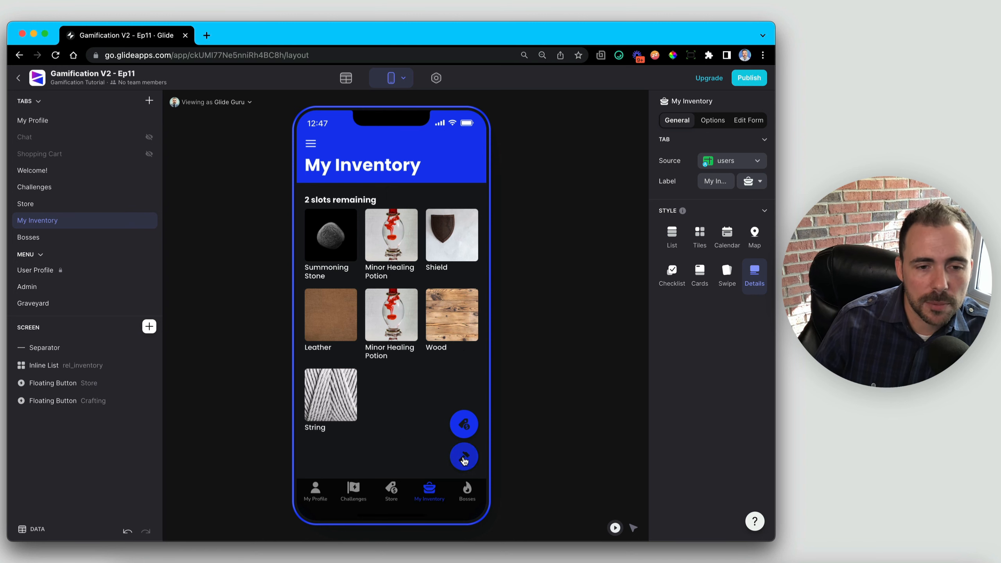
- Craft an item from Leather, Wood and String, then check the Craft an Item! screen again and return to My Inventory
click(464, 458)
click(309, 183)
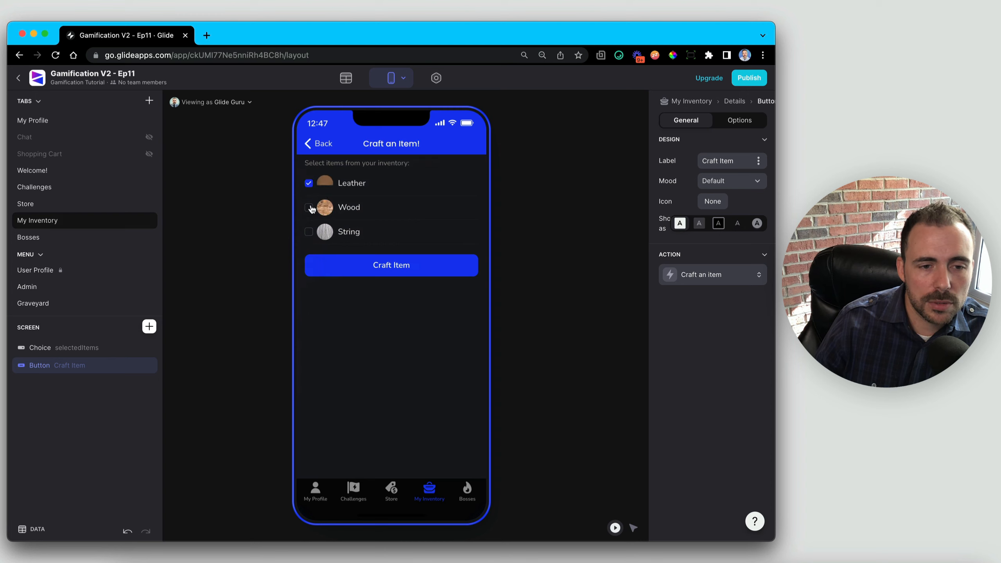
click(310, 208)
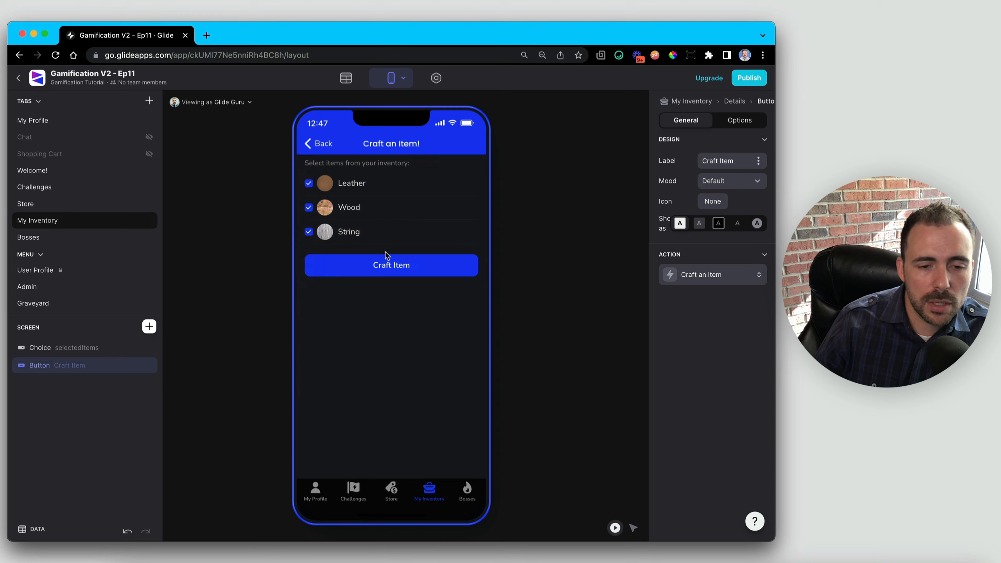
click(396, 266)
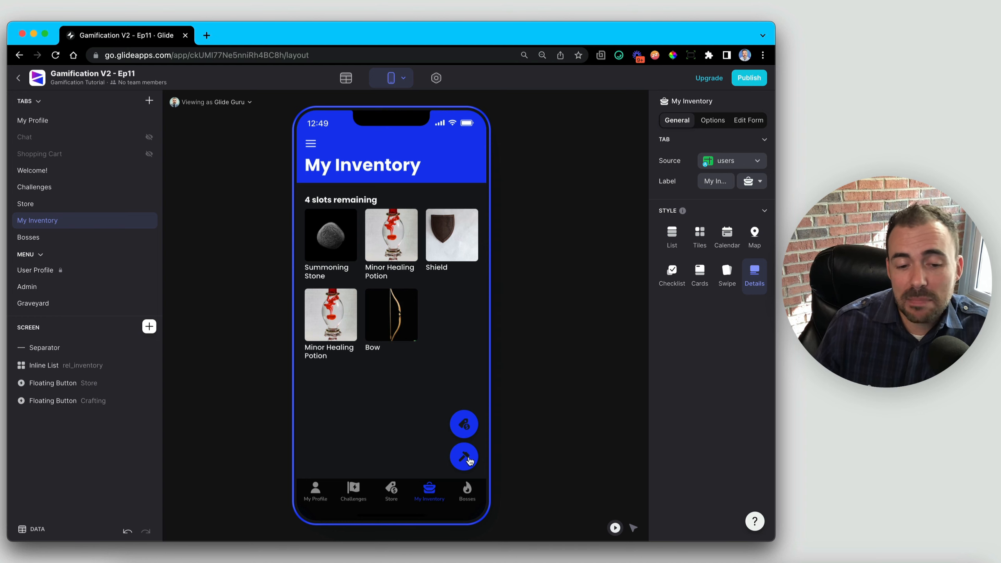
click(468, 460)
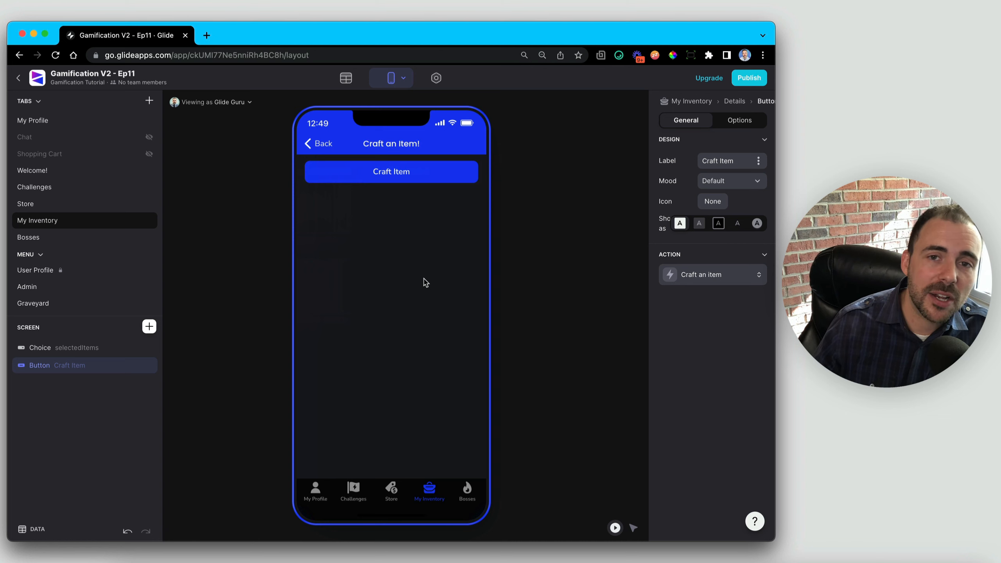
click(323, 147)
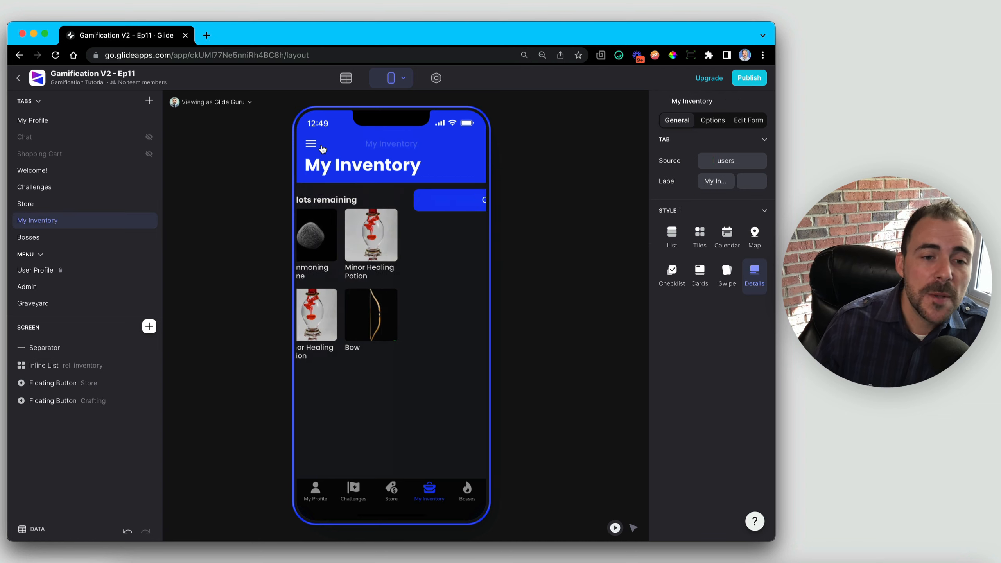